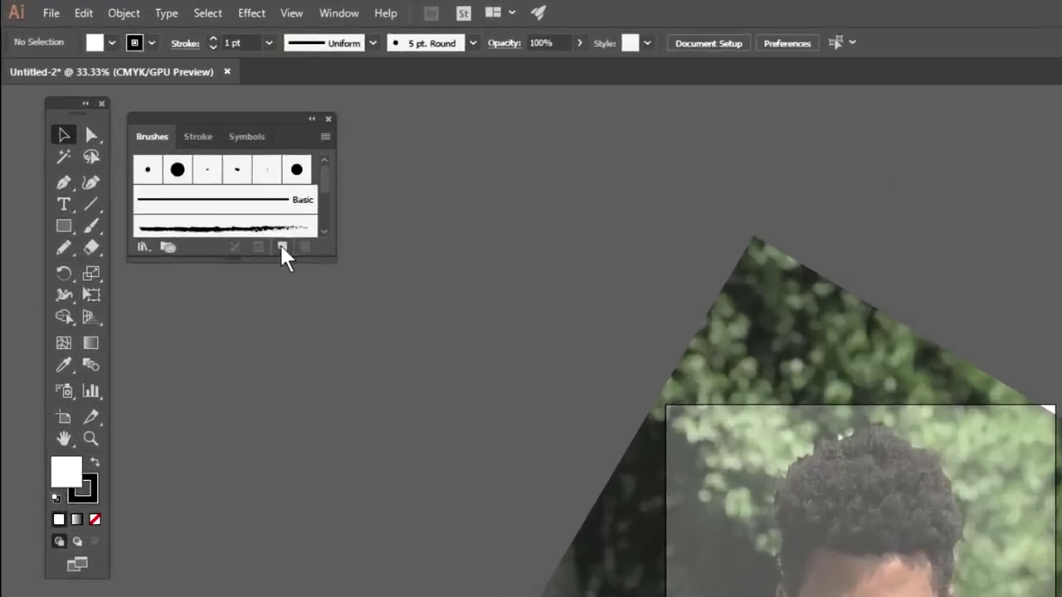
# Create a 3 pt calligraphic brush varying by 3 pt with pressure, then test it with a stroke
pyautogui.click(38, 126)
pyautogui.click(443, 410)
pyautogui.click(425, 448)
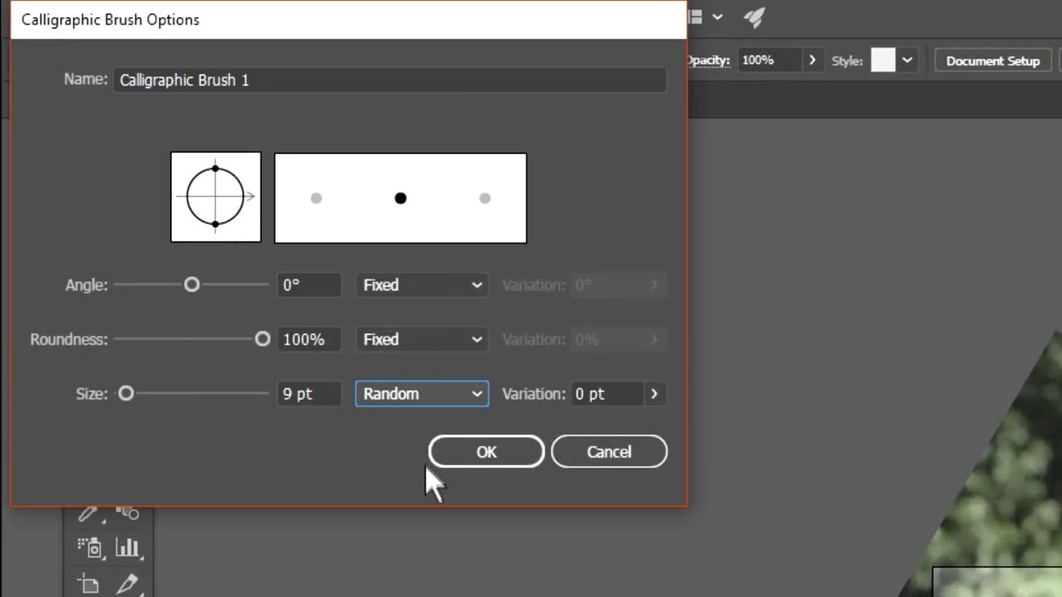
pyautogui.click(426, 415)
pyautogui.click(427, 476)
pyautogui.doubleClick(307, 395)
pyautogui.write('3')
pyautogui.doubleClick(583, 395)
pyautogui.write('3')
pyautogui.click(486, 452)
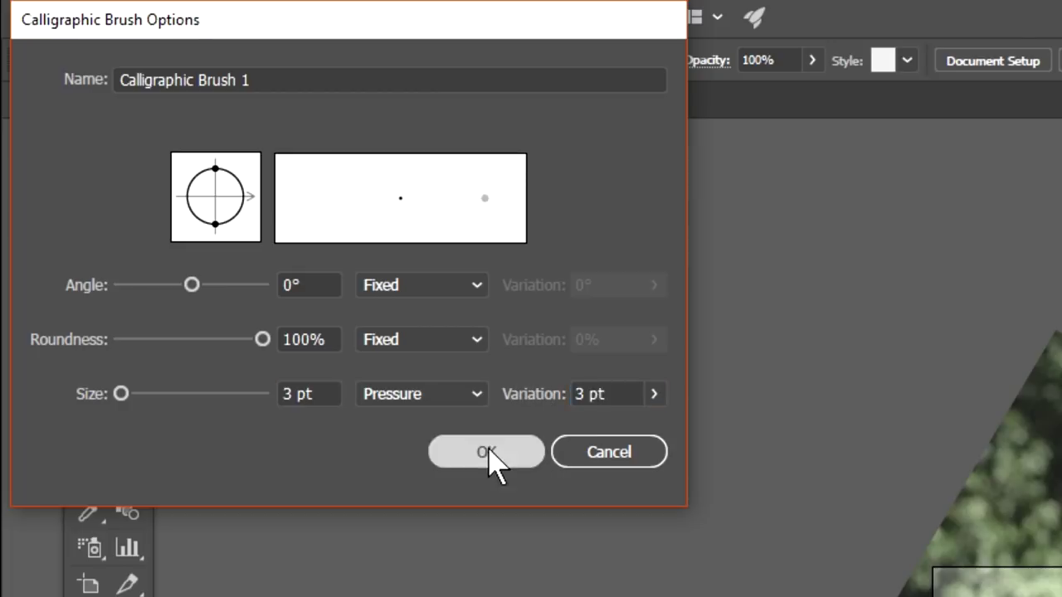
pyautogui.moveTo(300, 259); pyautogui.dragTo(257, 232)
# Trace the nose outline, redrawing the stroke until it fits the photo
pyautogui.hotkey('ctrl', 'z')
pyautogui.hotkey('ctrl', '+')
pyautogui.hotkey('ctrl', '+')
pyautogui.hotkey('ctrl', '+')
pyautogui.hotkey('ctrl', '+')
pyautogui.moveTo(494, 311); pyautogui.dragTo(608, 314)
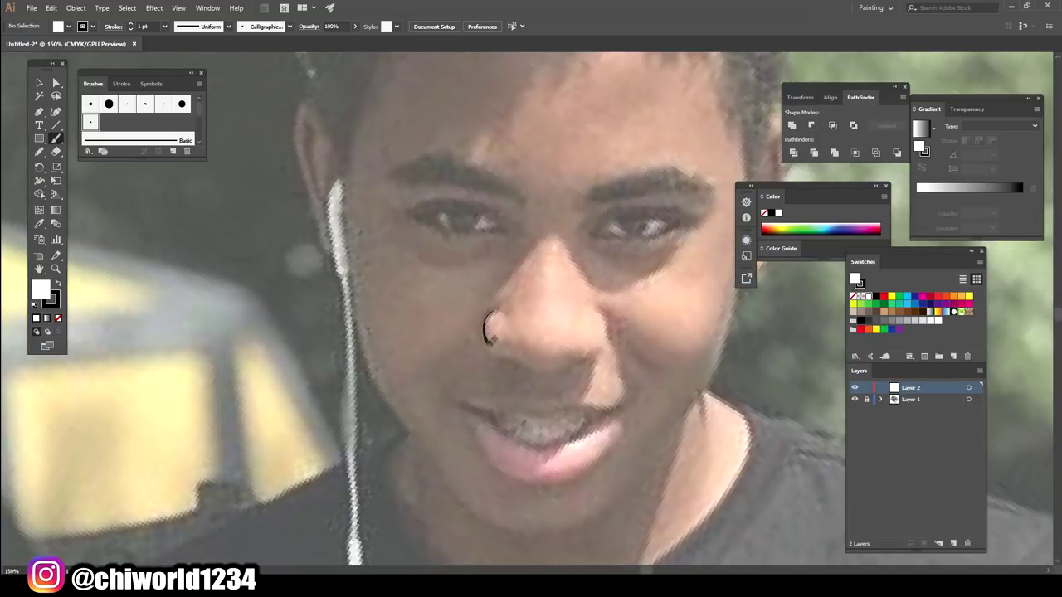
pyautogui.hotkey('ctrl', 'z')
pyautogui.hotkey('ctrl', '+')
pyautogui.moveTo(491, 309); pyautogui.dragTo(644, 330)
pyautogui.hotkey('ctrl', 'z')
pyautogui.moveTo(491, 307)
pyautogui.mouseDown()
pyautogui.moveTo(574, 395)
pyautogui.moveTo(630, 309)
pyautogui.mouseUp()
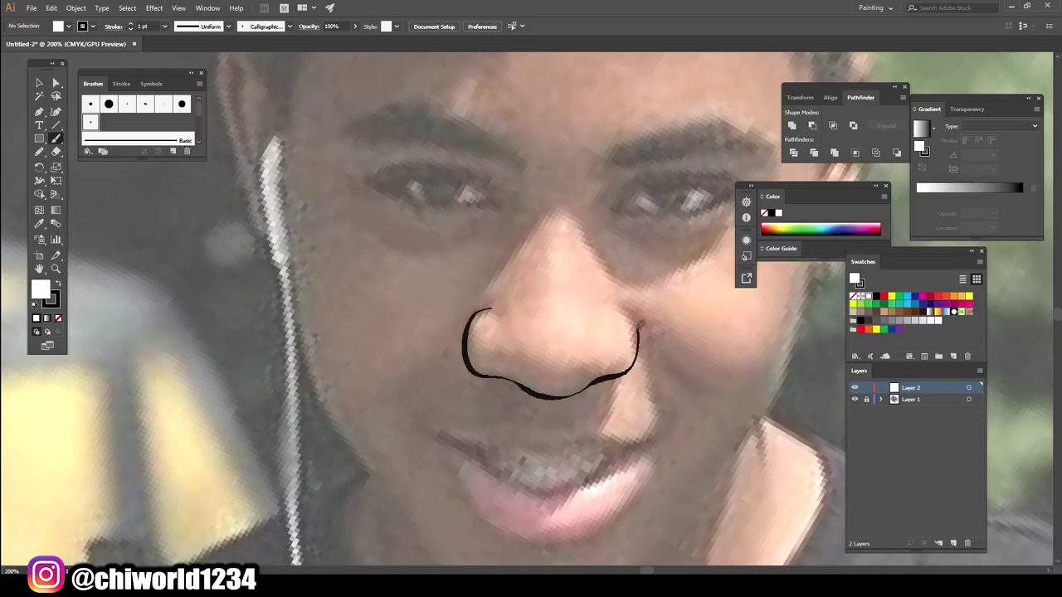
# Draw the line where the lips meet, plus a second line just above it
pyautogui.scroll(-2, 407, 464)
pyautogui.moveTo(433, 357)
pyautogui.mouseDown()
pyautogui.moveTo(498, 380)
pyautogui.moveTo(628, 375)
pyautogui.moveTo(658, 359)
pyautogui.mouseUp()
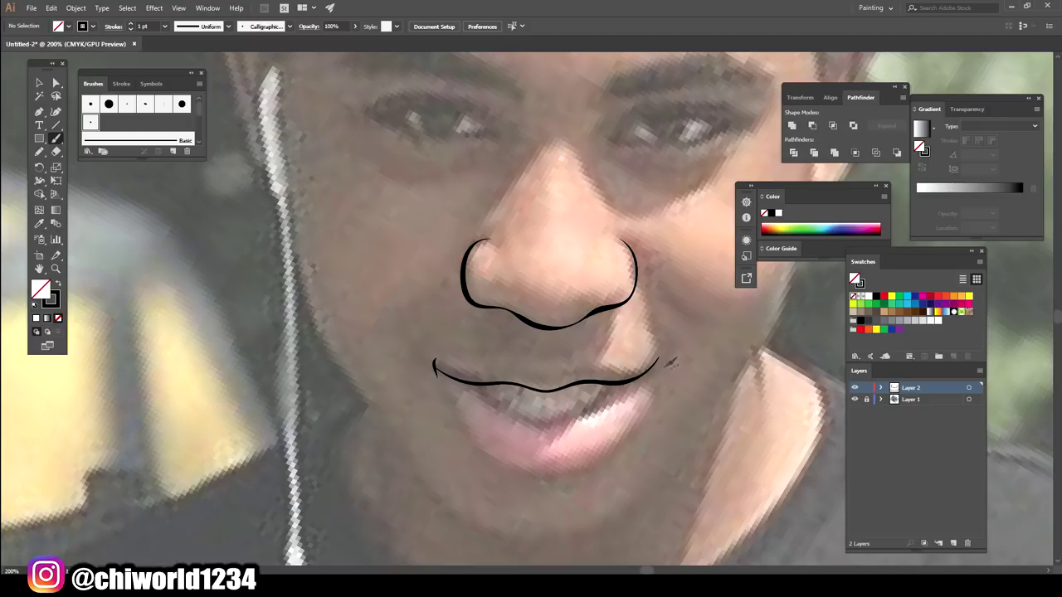
pyautogui.moveTo(436, 363)
pyautogui.mouseDown()
pyautogui.moveTo(526, 371)
pyautogui.moveTo(659, 357)
pyautogui.mouseUp()
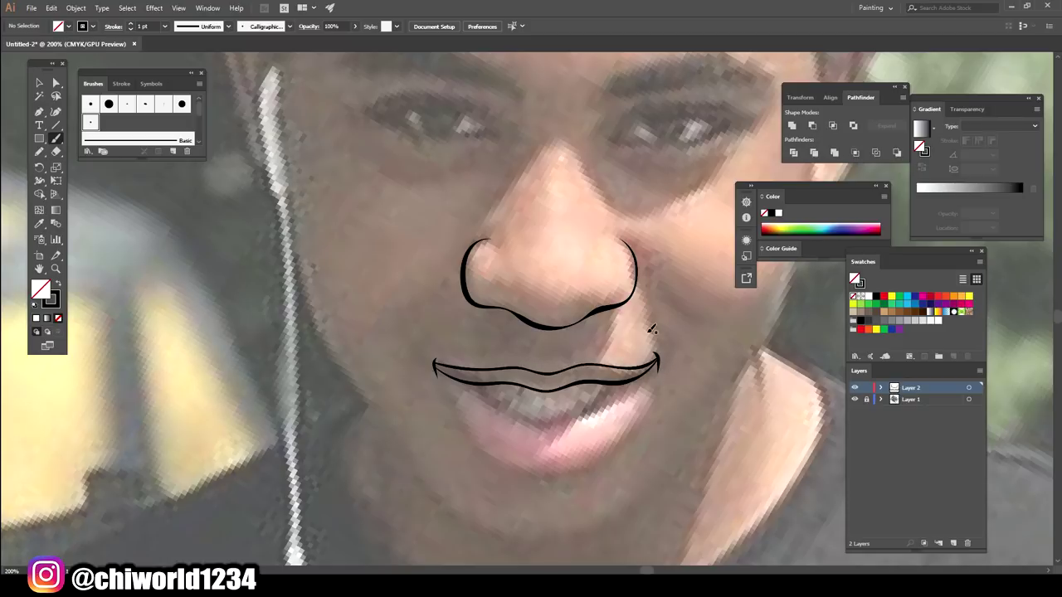
pyautogui.hotkey('ctrl', '-')
pyautogui.hotkey('ctrl', '+')
pyautogui.hotkey('ctrl', '+')
# Trace the upper and lower lip curves, then hide the photo to check the line art
pyautogui.moveTo(388, 394)
pyautogui.mouseDown()
pyautogui.moveTo(556, 409)
pyautogui.moveTo(704, 399)
pyautogui.mouseUp()
pyautogui.scroll(-2, 412, 406)
pyautogui.moveTo(424, 370)
pyautogui.mouseDown()
pyautogui.moveTo(556, 437)
pyautogui.moveTo(687, 373)
pyautogui.mouseUp()
pyautogui.moveTo(603, 410); pyautogui.dragTo(637, 402)
pyautogui.moveTo(400, 364)
pyautogui.mouseDown()
pyautogui.moveTo(498, 501)
pyautogui.moveTo(705, 415)
pyautogui.moveTo(723, 342)
pyautogui.mouseUp()
pyautogui.hotkey('ctrl', '0')
pyautogui.click(854, 399)
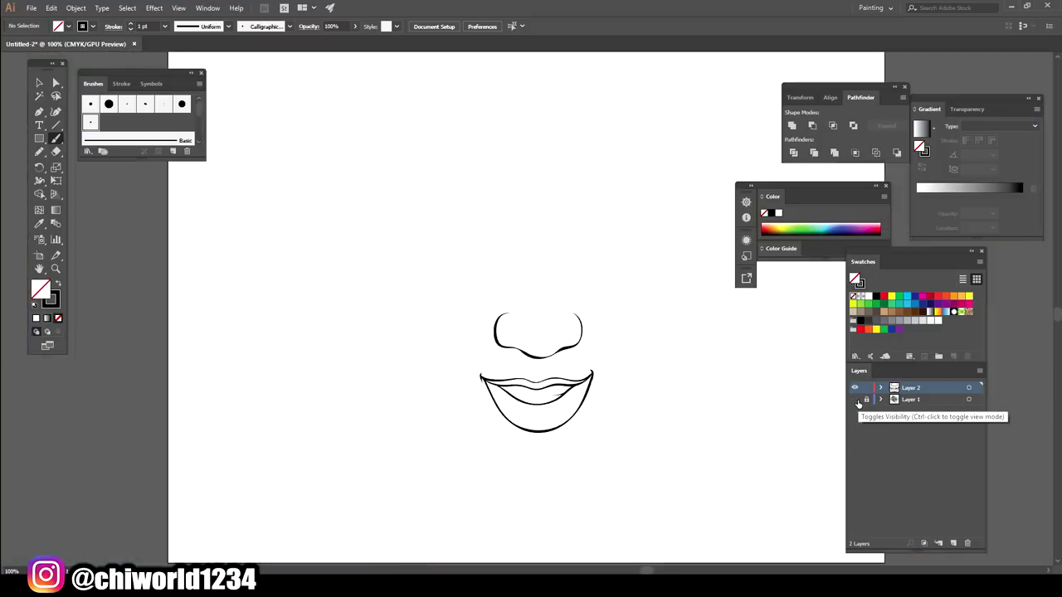
# With the photo visible again, trace the upper and lower lids of the left eye
pyautogui.hotkey('ctrl', '+')
pyautogui.hotkey('ctrl', '+')
pyautogui.hotkey('ctrl', '+')
pyautogui.click(854, 400)
pyautogui.moveTo(360, 312)
pyautogui.mouseDown()
pyautogui.moveTo(432, 300)
pyautogui.moveTo(498, 331)
pyautogui.mouseUp()
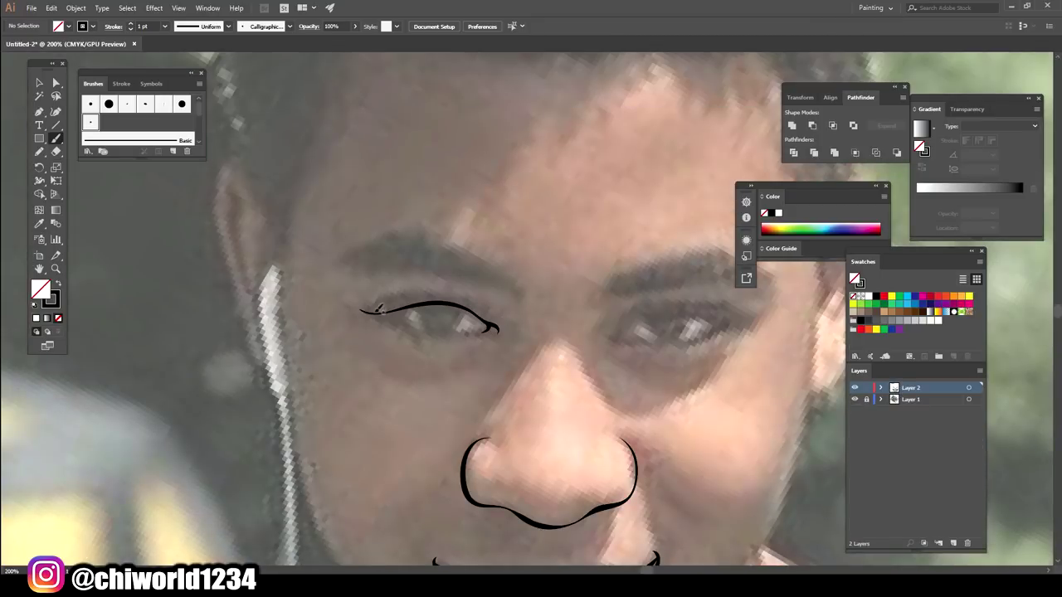
pyautogui.moveTo(363, 312)
pyautogui.mouseDown()
pyautogui.moveTo(433, 331)
pyautogui.moveTo(498, 329)
pyautogui.mouseUp()
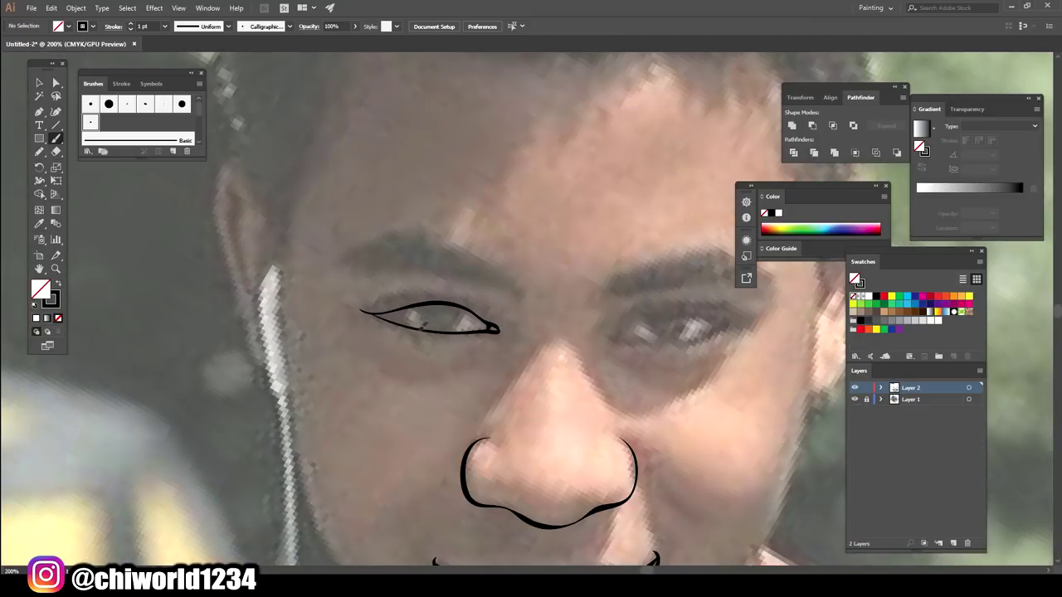
pyautogui.moveTo(366, 312); pyautogui.dragTo(433, 302)
pyautogui.moveTo(495, 314)
pyautogui.mouseDown()
pyautogui.moveTo(365, 311)
pyautogui.moveTo(489, 317)
pyautogui.mouseUp()
pyautogui.hotkey('ctrl', 'z')
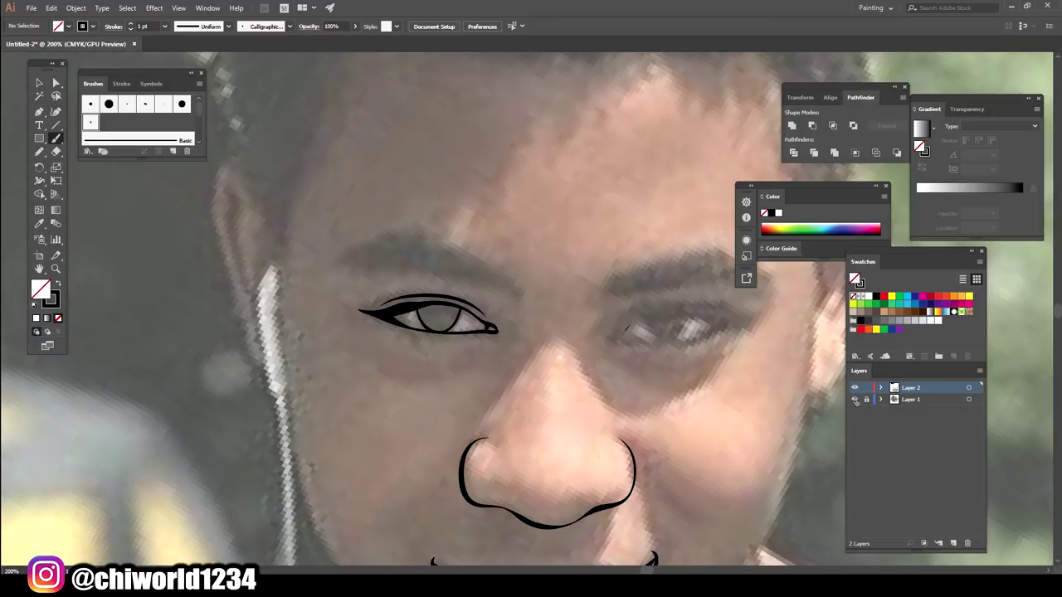
# Trace the right eye's lids and draw solid black irises with the Pencil
pyautogui.moveTo(611, 339); pyautogui.dragTo(741, 314)
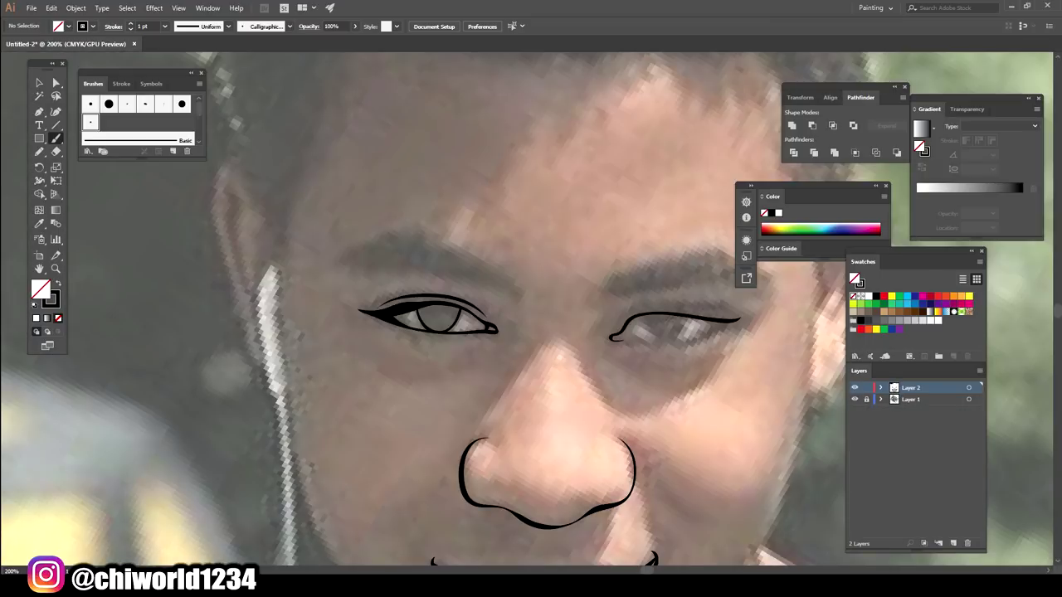
pyautogui.moveTo(611, 340); pyautogui.dragTo(734, 320)
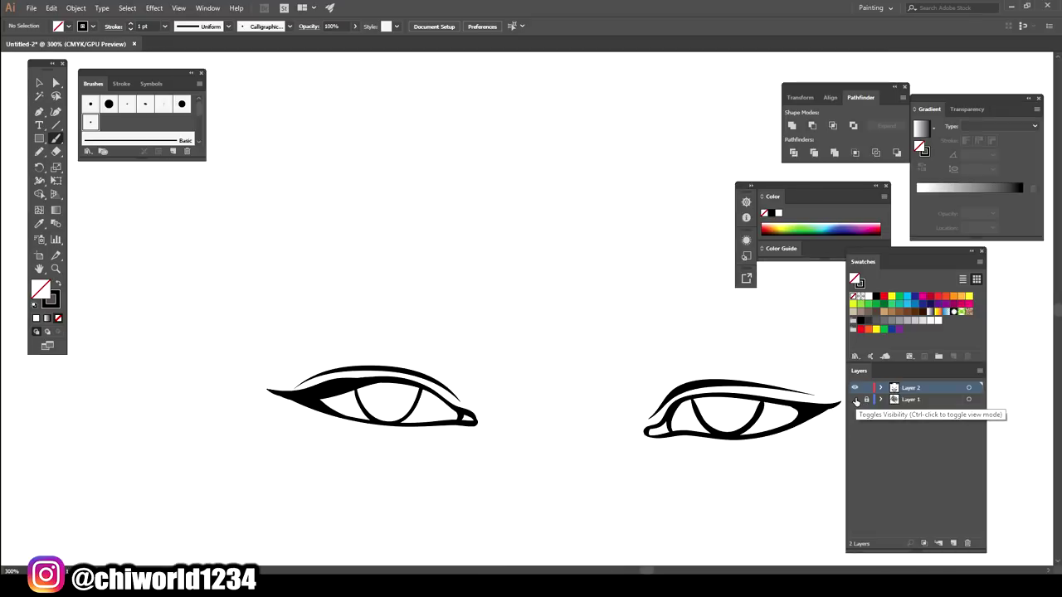
pyautogui.hotkey('shift', 'x')
pyautogui.press('n')
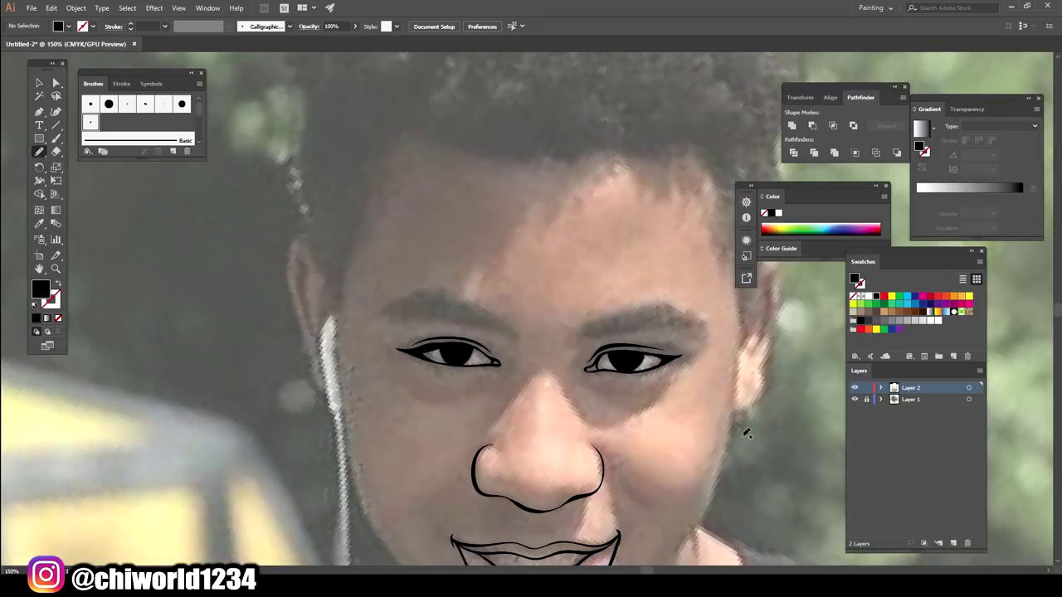
pyautogui.hotkey('shift', 'x')
# Paint the thick right eyebrow with several short black brush strokes
pyautogui.press('b')
pyautogui.moveTo(712, 325); pyautogui.dragTo(617, 326)
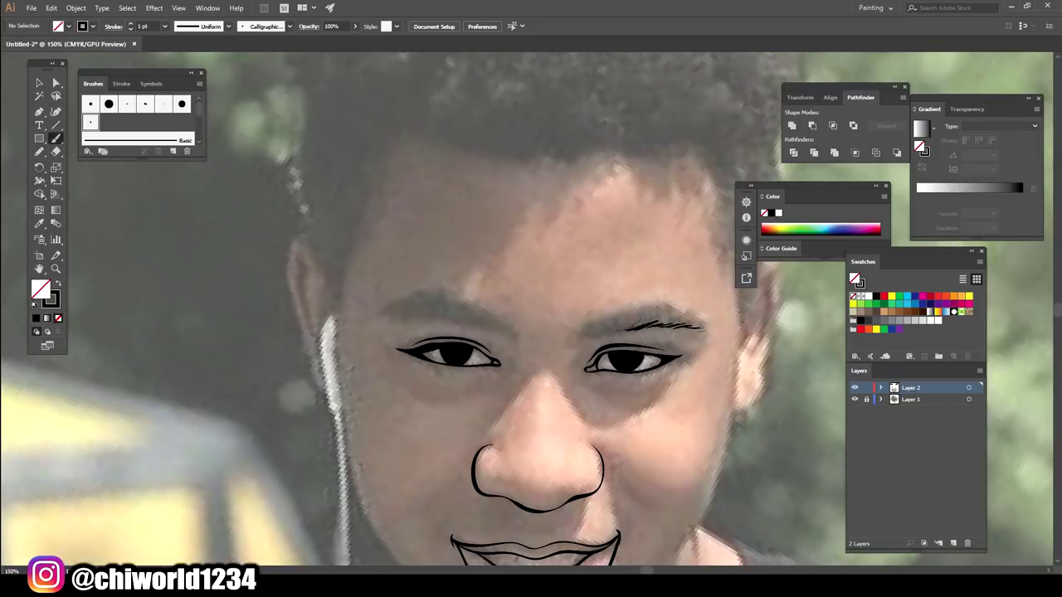
pyautogui.moveTo(696, 318); pyautogui.dragTo(655, 304)
pyautogui.moveTo(679, 315)
pyautogui.mouseDown()
pyautogui.moveTo(641, 302)
pyautogui.moveTo(596, 327)
pyautogui.mouseUp()
pyautogui.moveTo(617, 314); pyautogui.dragTo(585, 330)
pyautogui.moveTo(677, 315); pyautogui.dragTo(642, 323)
pyautogui.moveTo(665, 311); pyautogui.dragTo(627, 325)
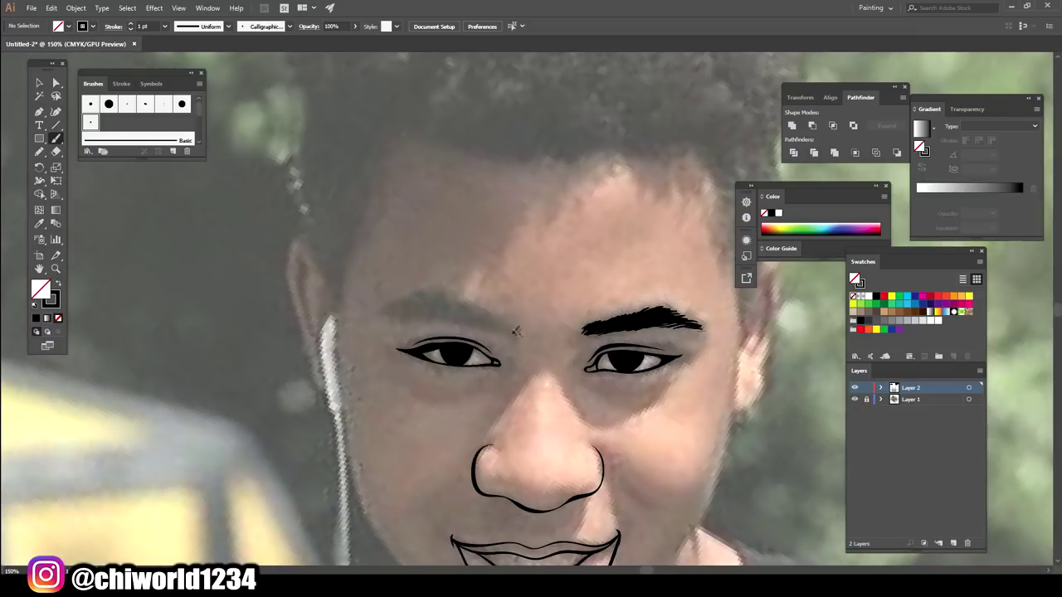
# Paint the left eyebrow and add a crease line under the right eye
pyautogui.moveTo(513, 334); pyautogui.dragTo(492, 318)
pyautogui.moveTo(448, 303)
pyautogui.mouseDown()
pyautogui.moveTo(380, 314)
pyautogui.moveTo(419, 309)
pyautogui.mouseUp()
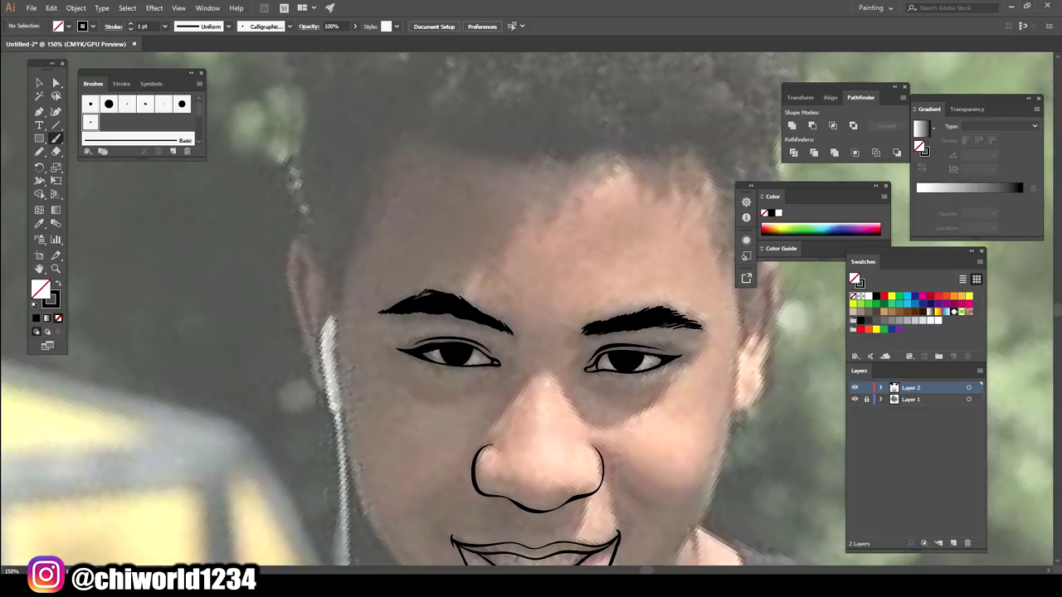
pyautogui.scroll(-2, 736, 382)
pyautogui.moveTo(644, 310); pyautogui.dragTo(594, 293)
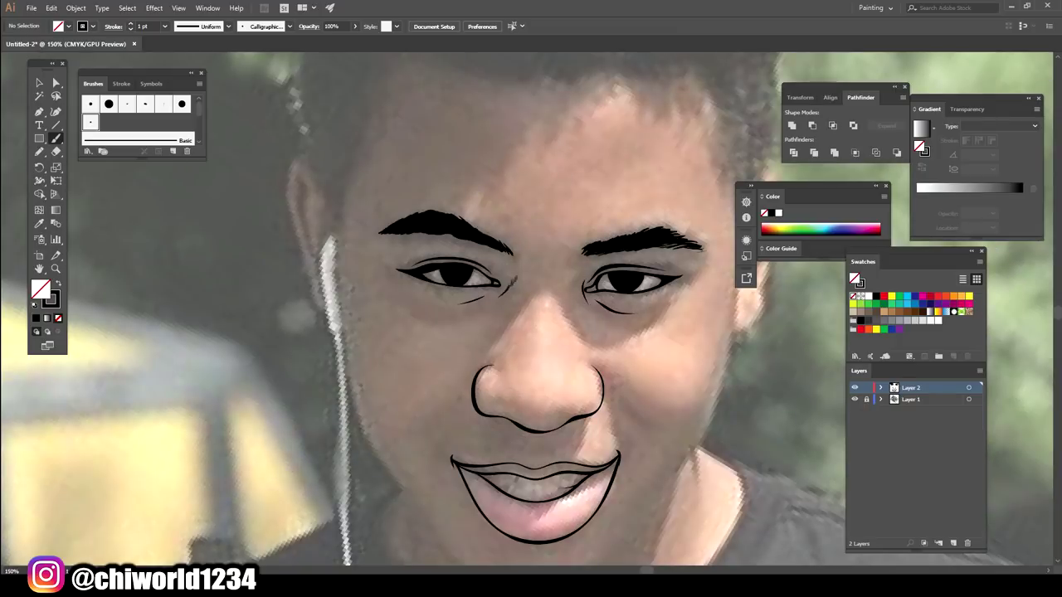
pyautogui.hotkey('ctrl', '-')
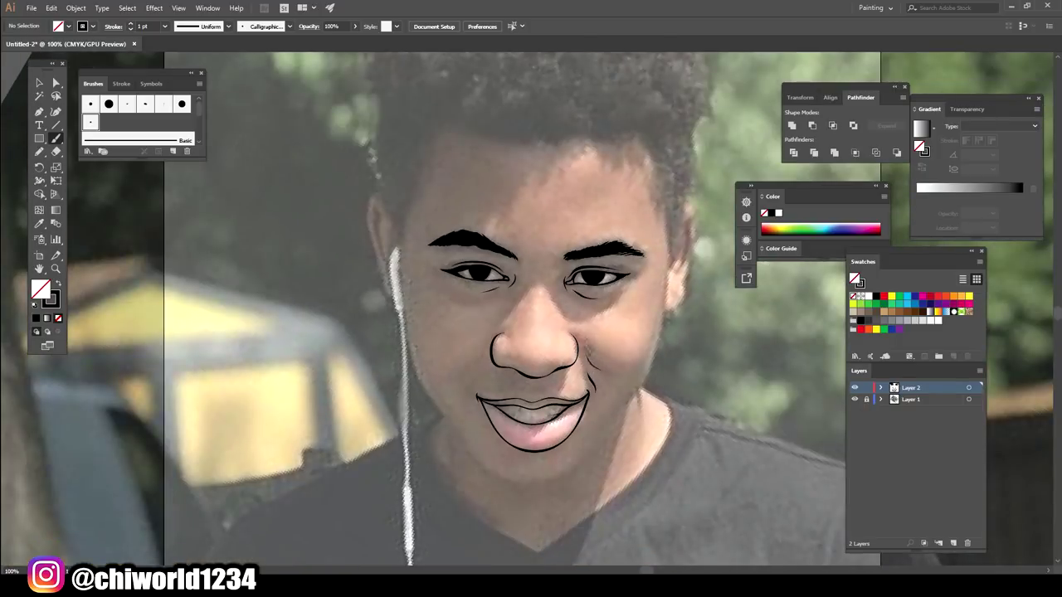
# Trace the jawline around the chin and check the outline with the photo hidden
pyautogui.moveTo(402, 300)
pyautogui.mouseDown()
pyautogui.moveTo(414, 365)
pyautogui.moveTo(510, 482)
pyautogui.moveTo(613, 426)
pyautogui.moveTo(669, 324)
pyautogui.mouseUp()
pyautogui.hotkey('ctrl', '-')
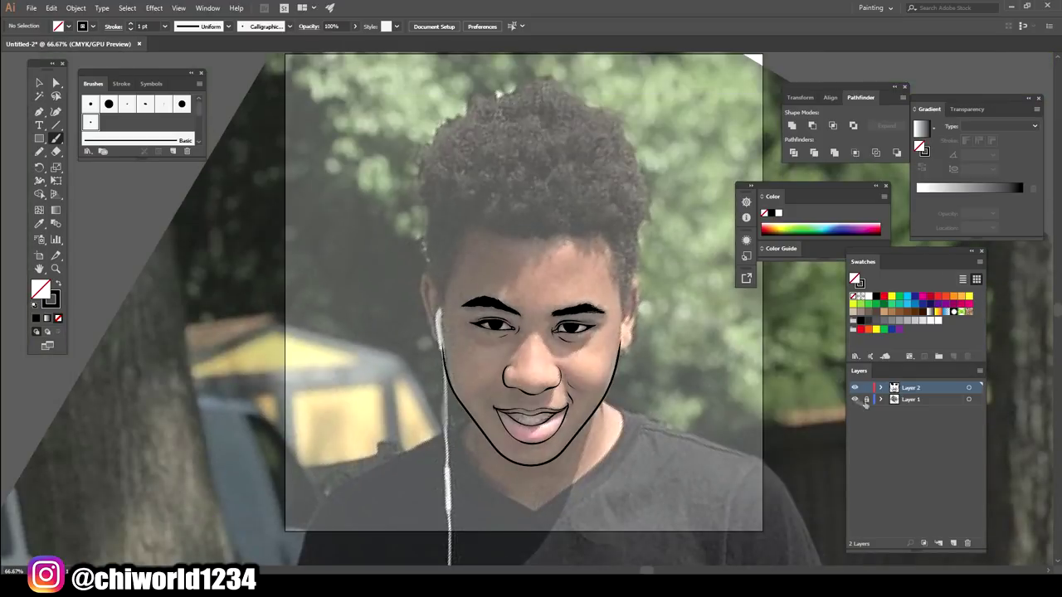
pyautogui.click(855, 399)
pyautogui.hotkey('ctrl', '+')
pyautogui.hotkey('ctrl', '+')
pyautogui.click(855, 399)
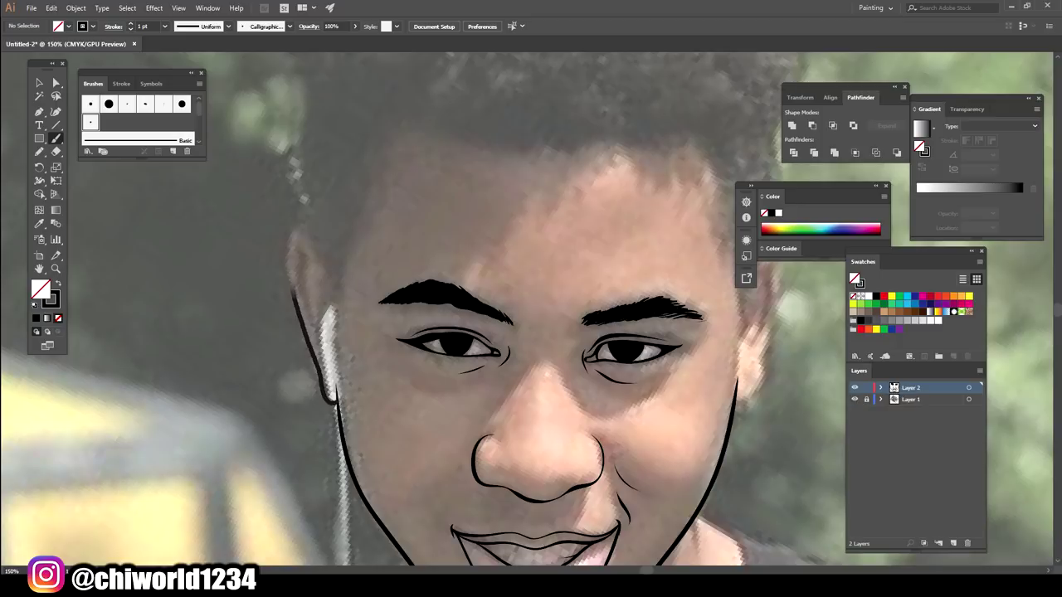
# Outline the right ear and add inner-ear detail lines to both ears
pyautogui.scroll(2, 562, 386)
pyautogui.scroll(1, 563, 387)
pyautogui.moveTo(737, 496)
pyautogui.mouseDown()
pyautogui.moveTo(768, 445)
pyautogui.moveTo(770, 316)
pyautogui.moveTo(752, 371)
pyautogui.mouseUp()
pyautogui.hotkey('ctrl', 'z')
pyautogui.hotkey('ctrl', 'z')
pyautogui.moveTo(765, 319)
pyautogui.mouseDown()
pyautogui.moveTo(776, 390)
pyautogui.moveTo(737, 498)
pyautogui.moveTo(747, 387)
pyautogui.mouseUp()
pyautogui.moveTo(299, 322)
pyautogui.mouseDown()
pyautogui.moveTo(325, 373)
pyautogui.moveTo(312, 406)
pyautogui.mouseUp()
pyautogui.moveTo(771, 340)
pyautogui.mouseDown()
pyautogui.moveTo(754, 422)
pyautogui.moveTo(747, 385)
pyautogui.mouseUp()
pyautogui.moveTo(334, 438); pyautogui.dragTo(315, 362)
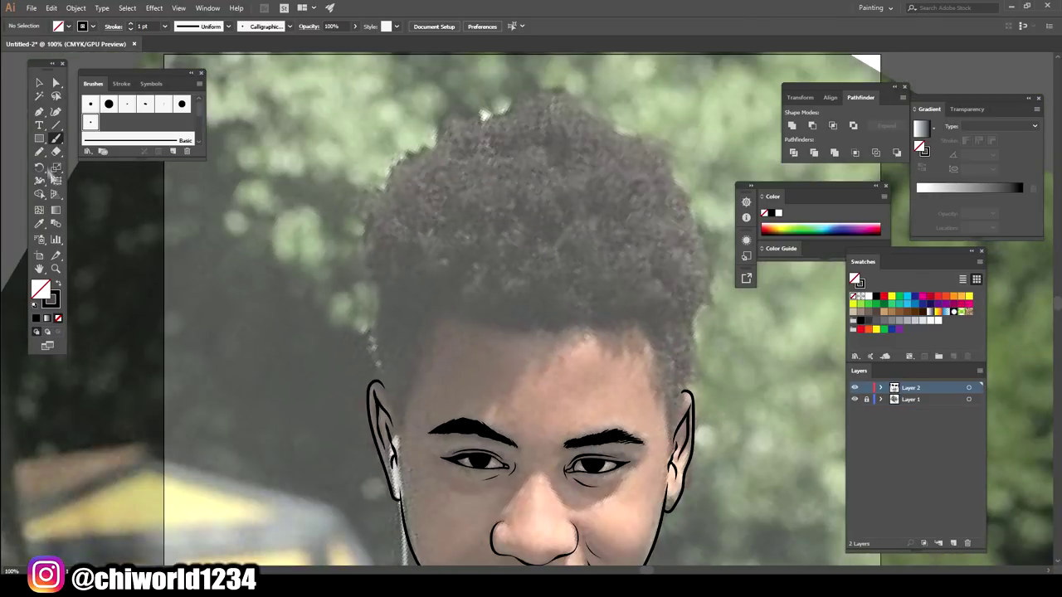
pyautogui.click(39, 152)
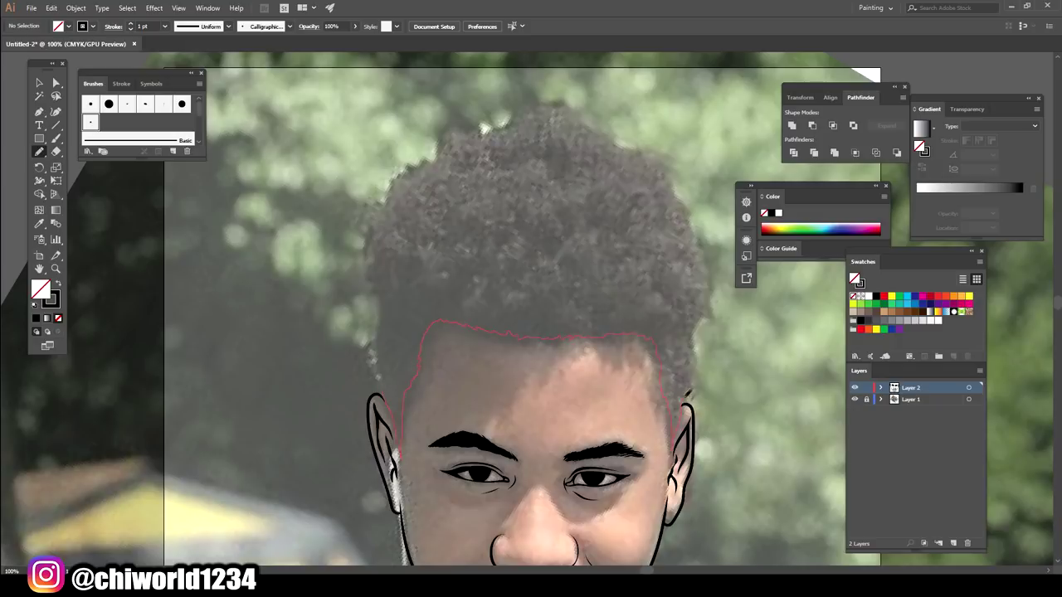
# Trace a pencil outline around the hair and fill that shape solid black
pyautogui.moveTo(711, 281)
pyautogui.mouseDown()
pyautogui.moveTo(672, 166)
pyautogui.moveTo(584, 112)
pyautogui.moveTo(480, 122)
pyautogui.moveTo(394, 183)
pyautogui.mouseUp()
pyautogui.click(39, 83)
pyautogui.click(58, 284)
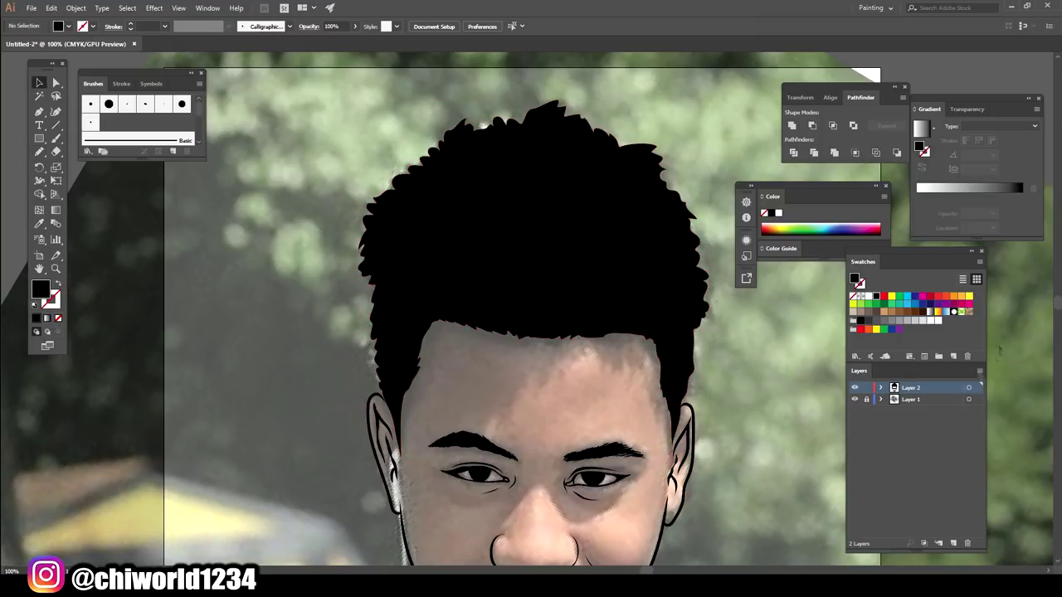
# Paint black strokes darkening the hairline and extending the hair down beside the left ear
pyautogui.press('b')
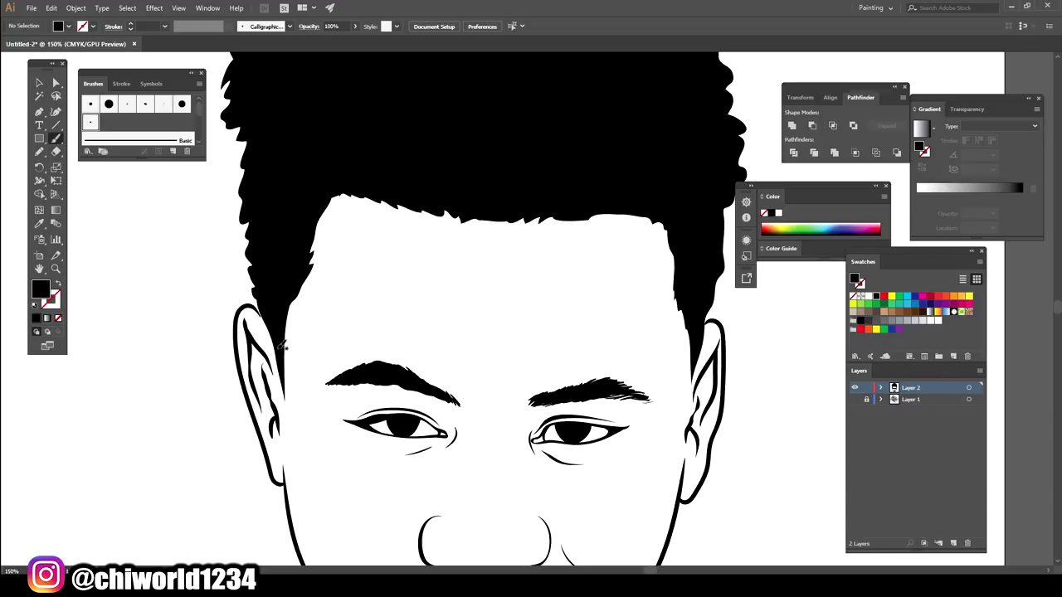
pyautogui.hotkey('shift', 'x')
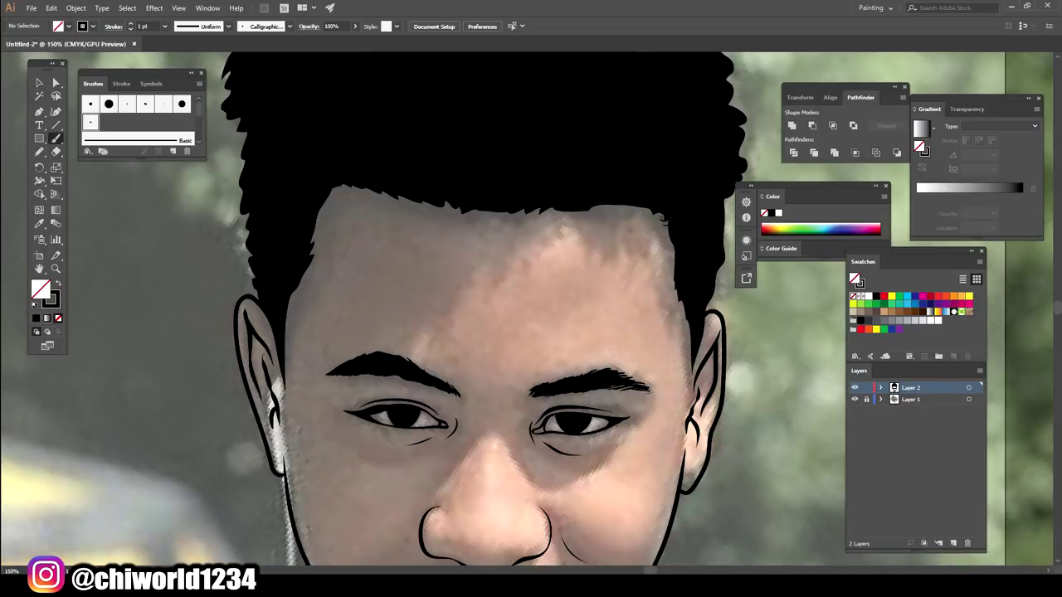
pyautogui.moveTo(664, 220)
pyautogui.mouseDown()
pyautogui.moveTo(612, 207)
pyautogui.moveTo(477, 217)
pyautogui.moveTo(337, 187)
pyautogui.moveTo(327, 208)
pyautogui.mouseUp()
pyautogui.moveTo(320, 254); pyautogui.dragTo(289, 302)
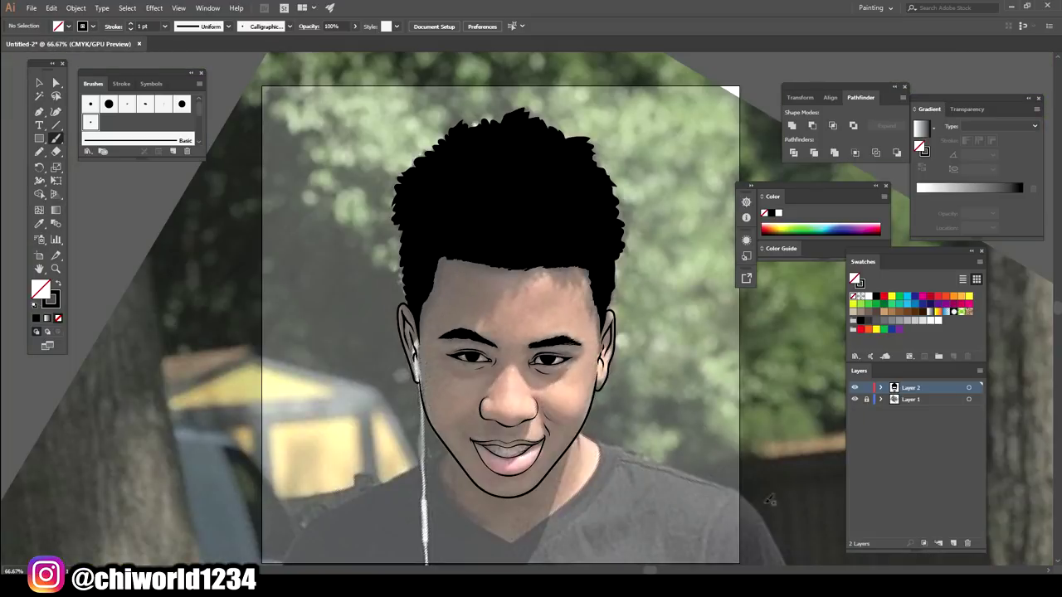
pyautogui.hotkey('ctrl', '+')
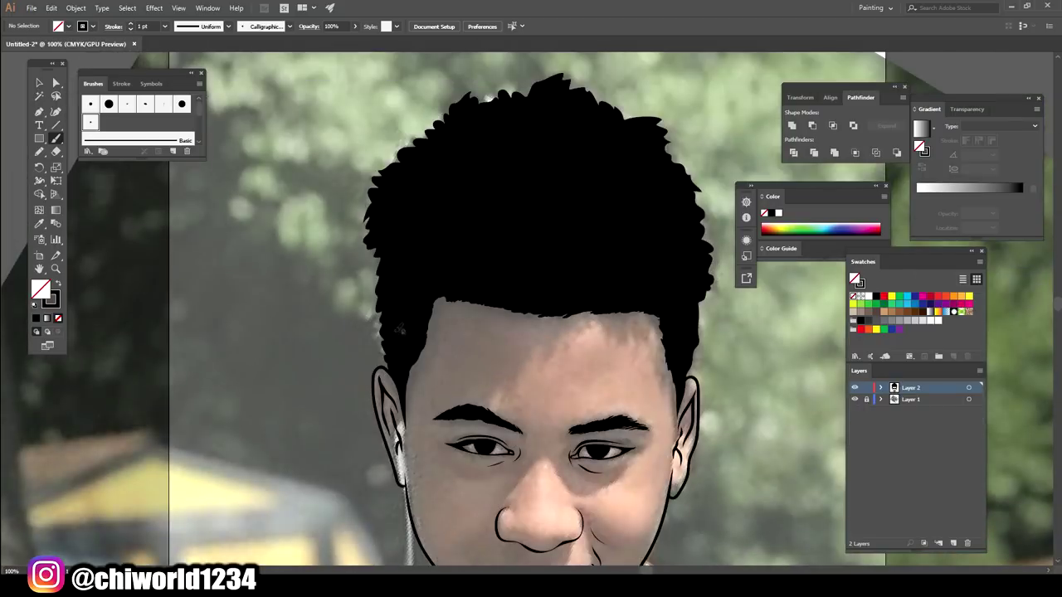
pyautogui.moveTo(384, 332); pyautogui.dragTo(379, 280)
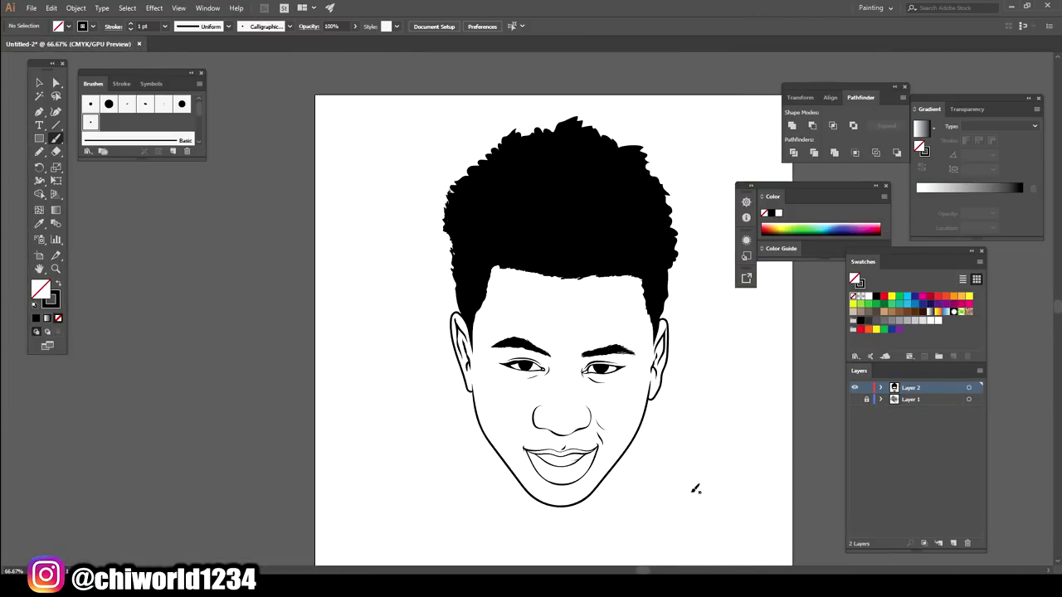
# Expand the appearance of all the face artwork, merge it with Pathfinder, and nudge it lower
pyautogui.click(38, 85)
pyautogui.hotkey('ctrl', 'a')
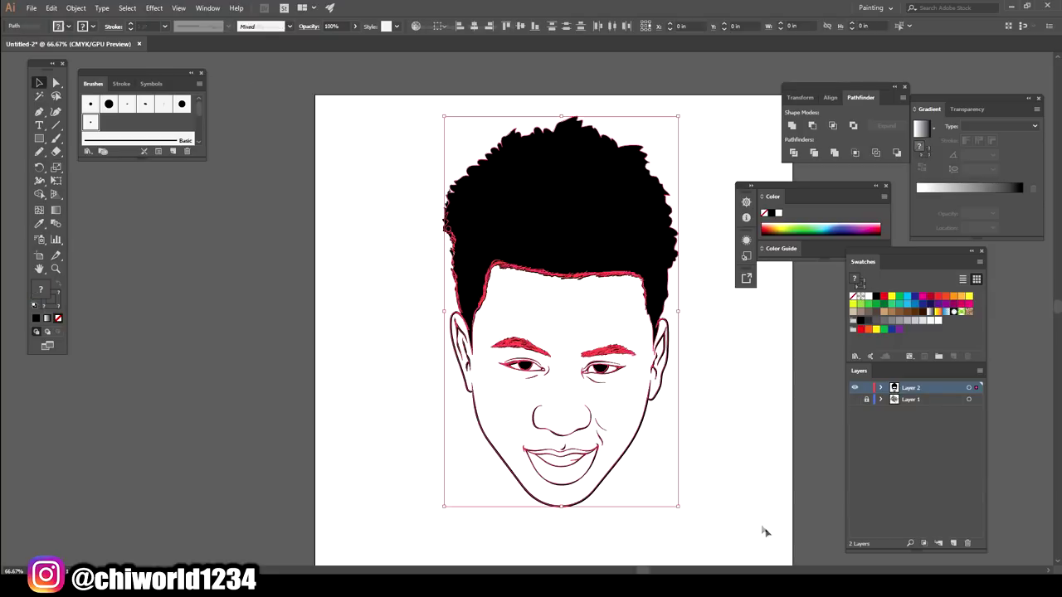
pyautogui.click(401, 93)
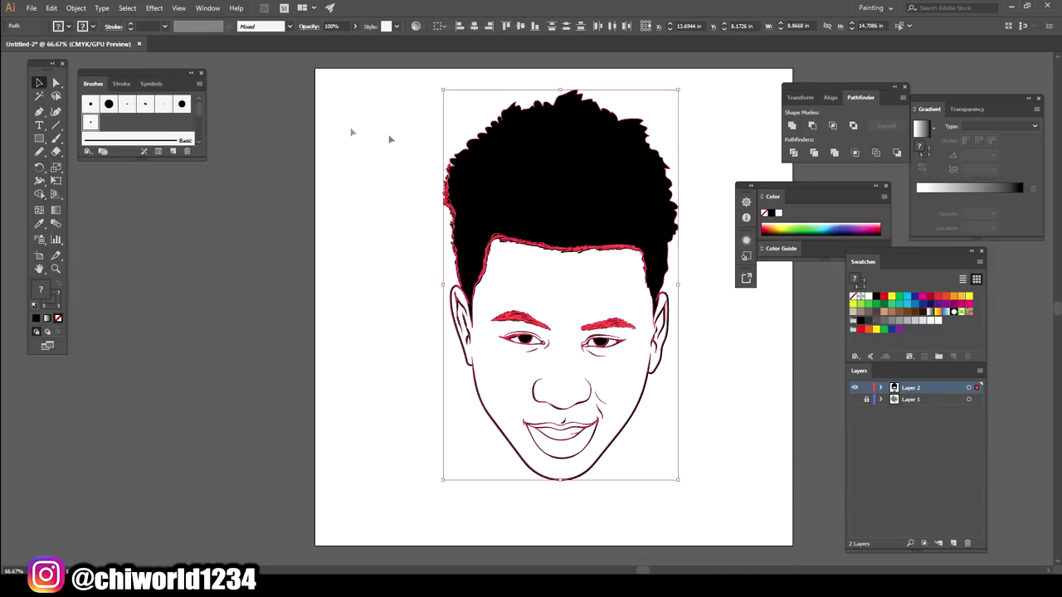
pyautogui.click(76, 8)
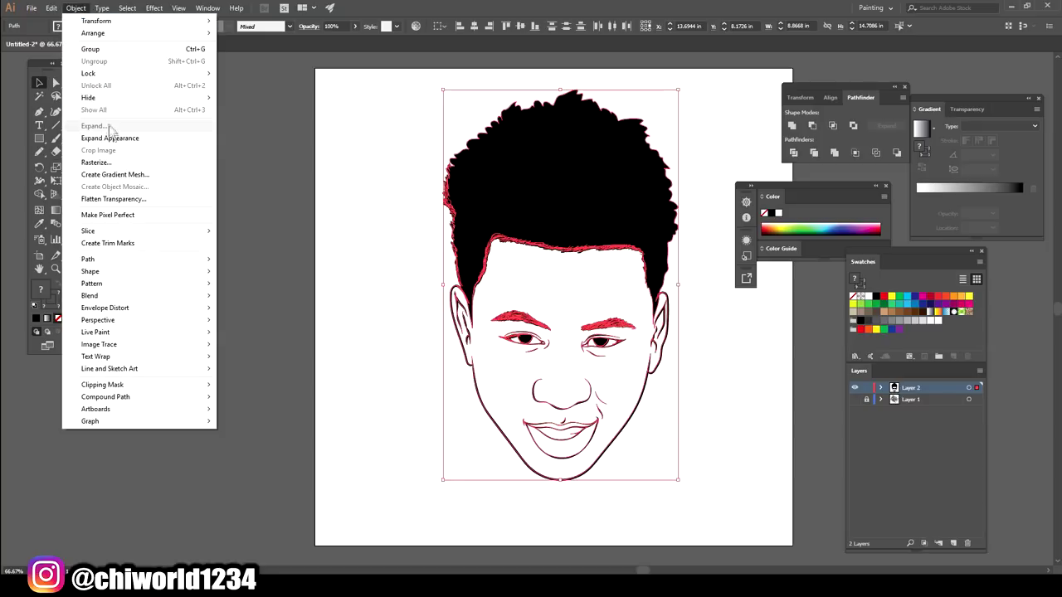
pyautogui.click(111, 138)
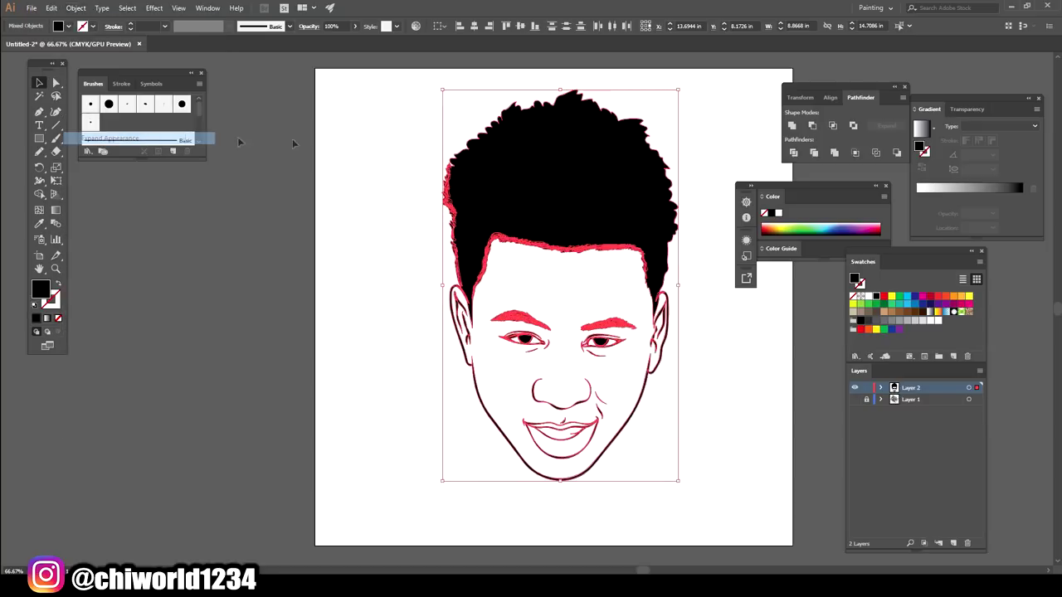
pyautogui.click(836, 154)
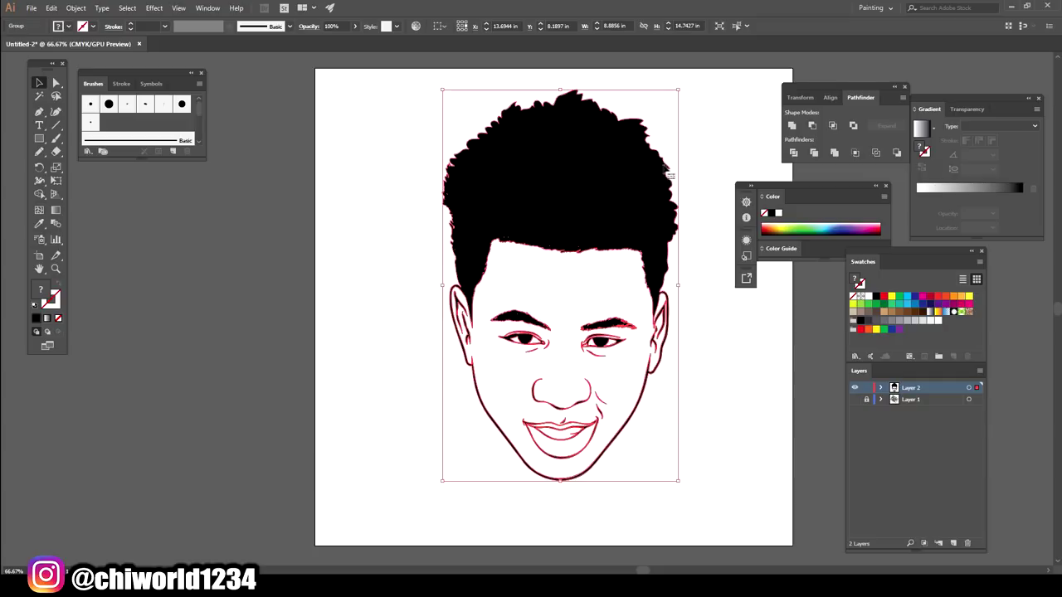
pyautogui.moveTo(599, 173); pyautogui.dragTo(598, 192)
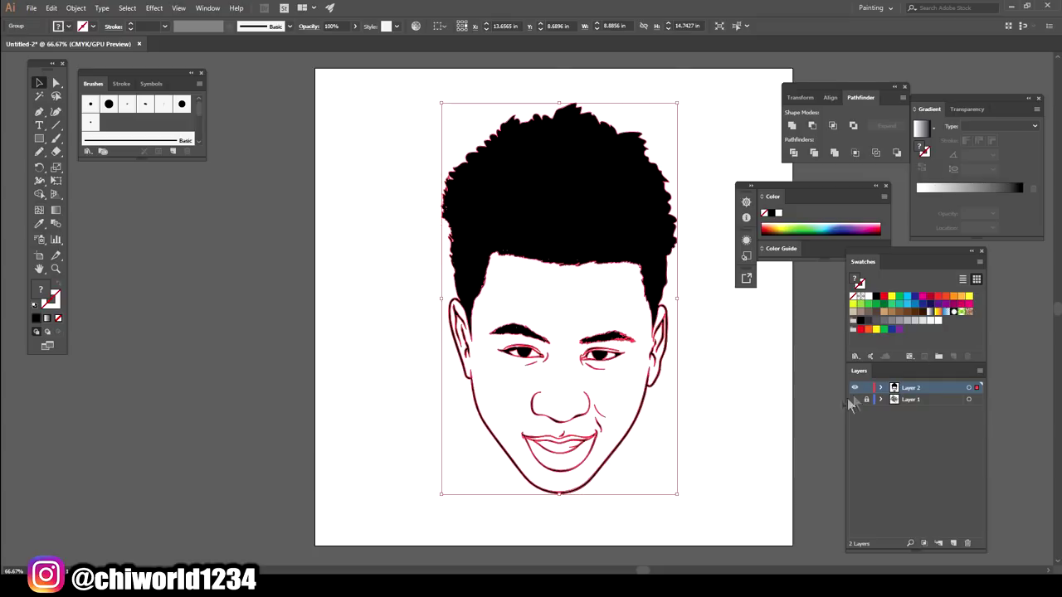
# Duplicate Layer 2 as 'Layer 2 copy' and lock the copy
pyautogui.click(831, 410)
pyautogui.moveTo(926, 389); pyautogui.dragTo(954, 543)
pyautogui.click(866, 388)
# Set the fill colour to a light peach in the Color Picker
pyautogui.click(885, 312)
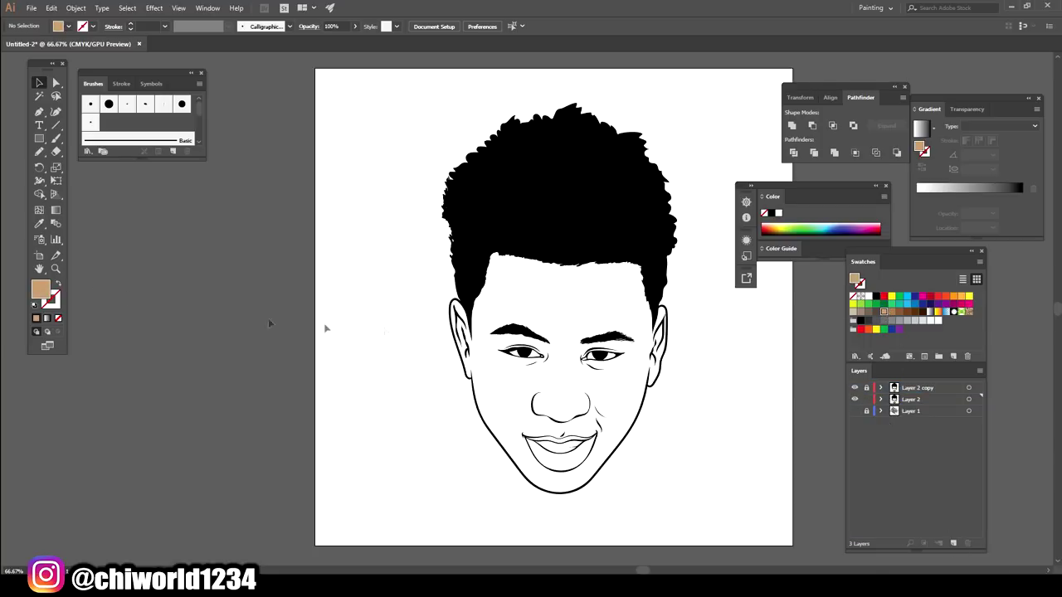
pyautogui.doubleClick(38, 294)
pyautogui.moveTo(714, 459); pyautogui.dragTo(744, 424)
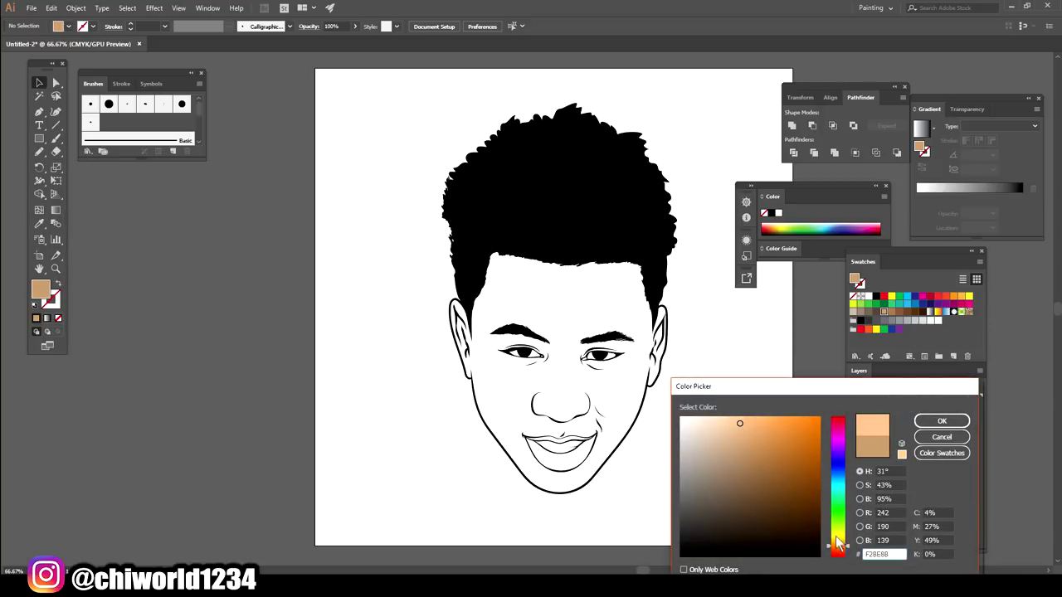
pyautogui.moveTo(843, 555); pyautogui.dragTo(844, 556)
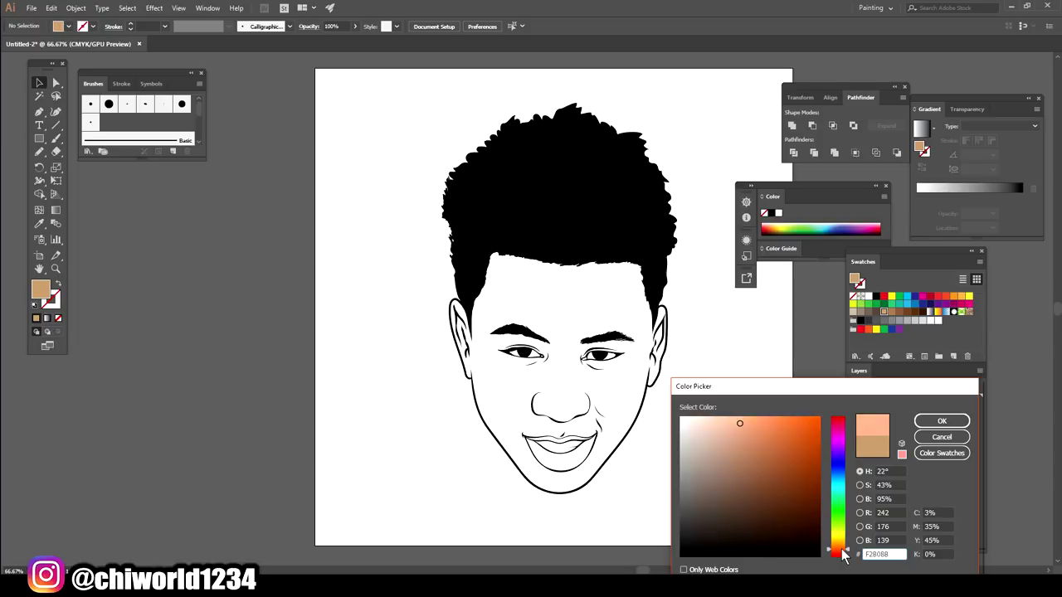
pyautogui.moveTo(736, 423); pyautogui.dragTo(743, 398)
pyautogui.click(942, 421)
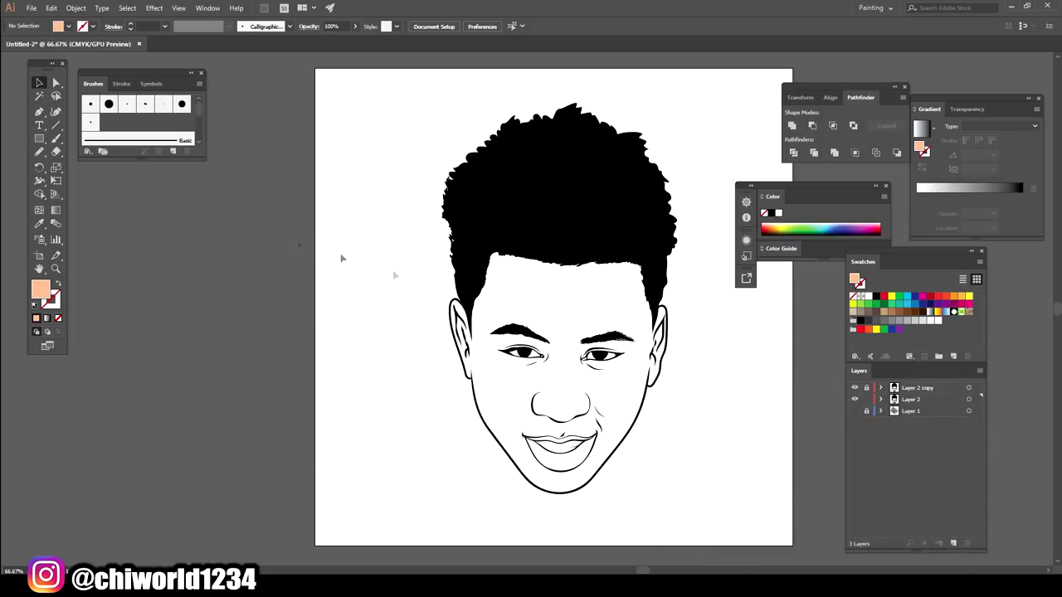
# Draw a peach rectangle over the whole face and adjust its fill to #FFB088
pyautogui.click(39, 140)
pyautogui.moveTo(365, 88); pyautogui.dragTo(748, 515)
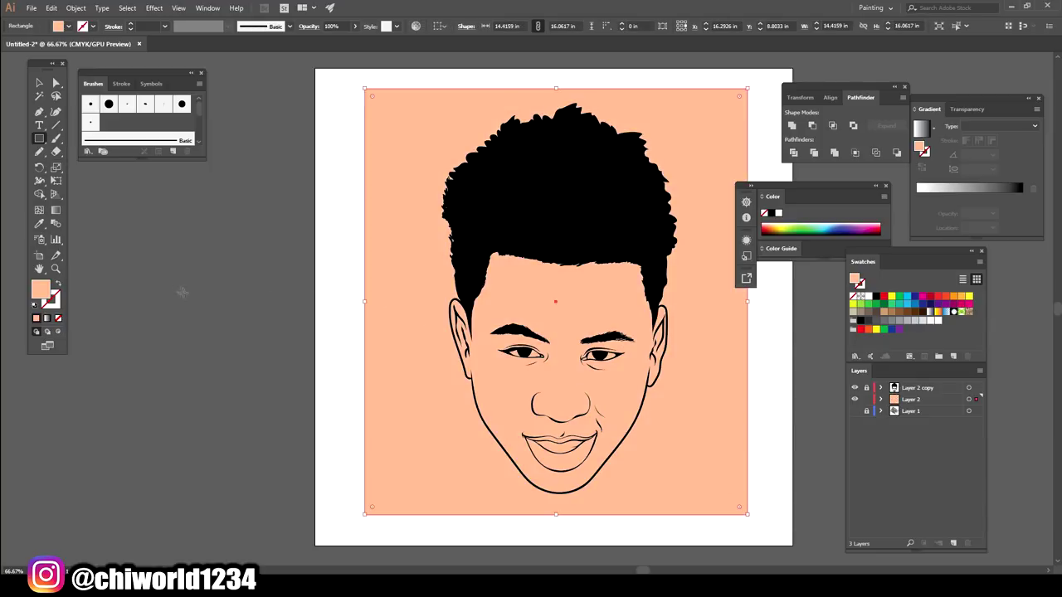
pyautogui.doubleClick(39, 292)
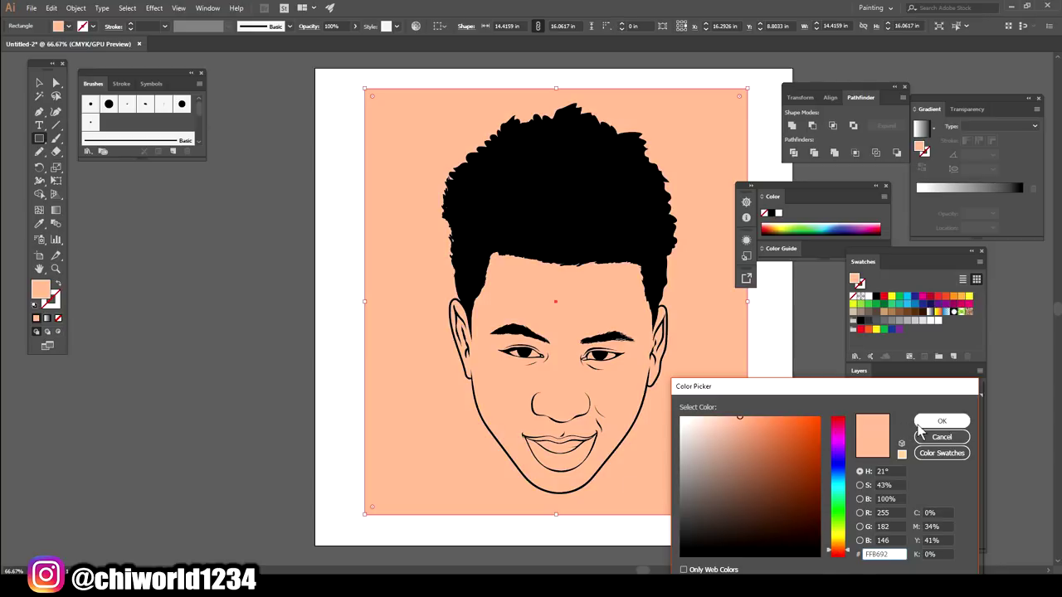
pyautogui.moveTo(739, 416); pyautogui.dragTo(745, 415)
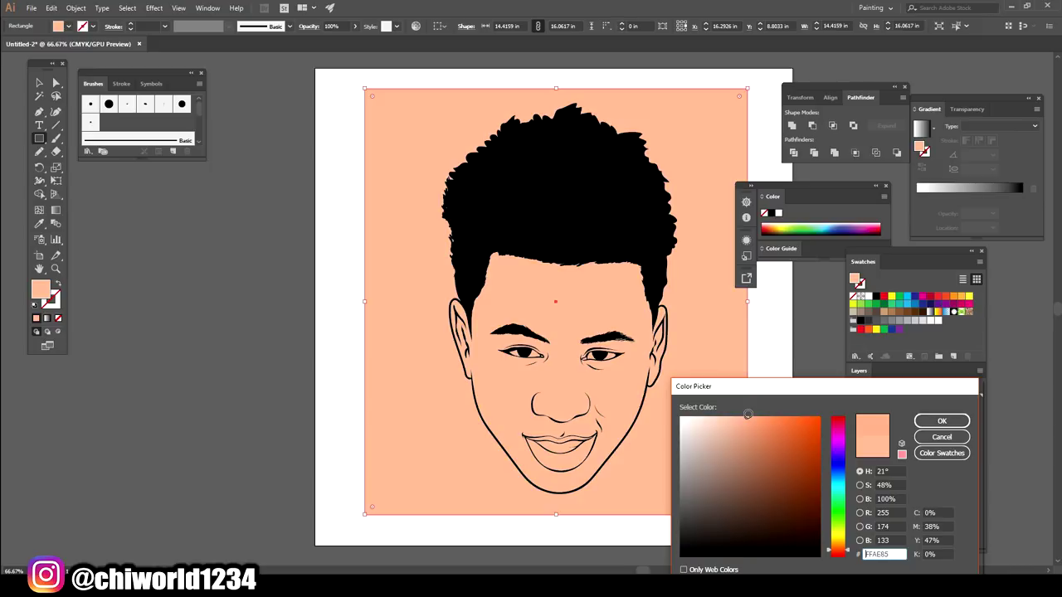
pyautogui.click(935, 421)
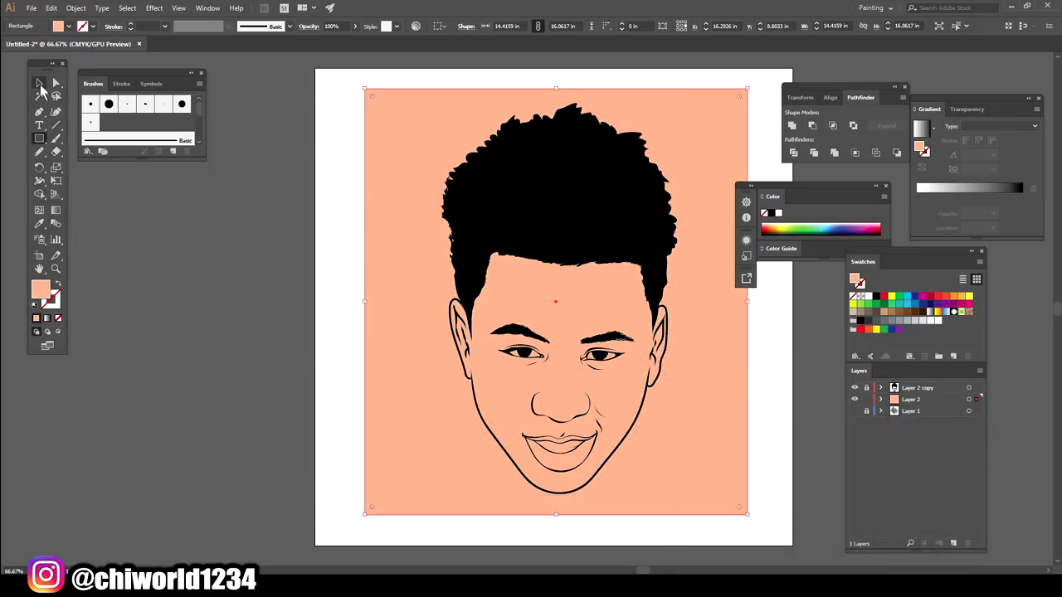
pyautogui.click(39, 83)
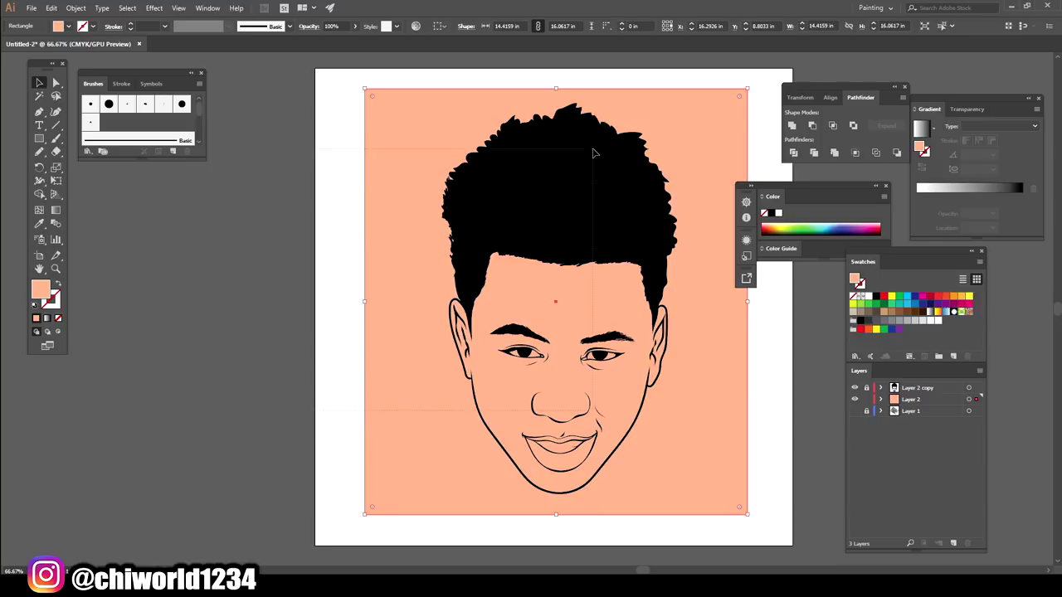
# Send the peach rectangle behind the line art, isolate the group, and delete the excess fill
pyautogui.rightClick(402, 269)
pyautogui.moveTo(433, 437)
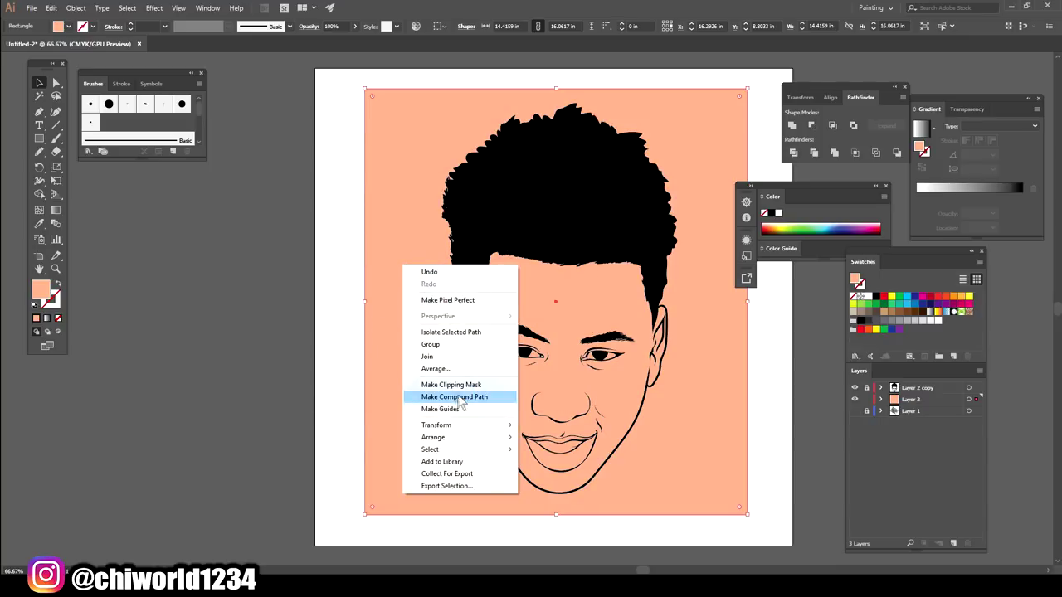
pyautogui.click(554, 462)
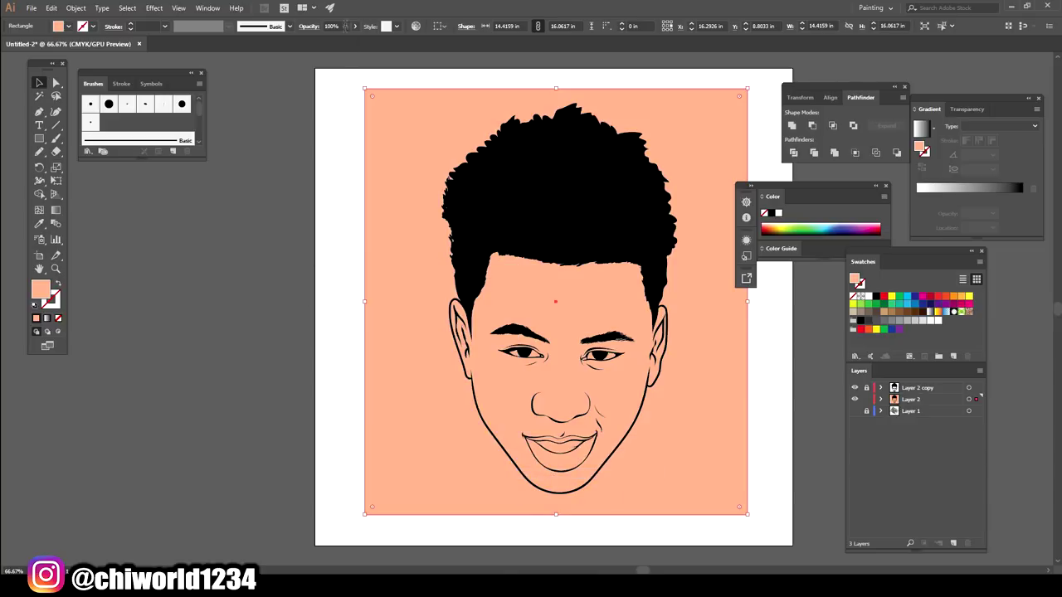
pyautogui.click(701, 465)
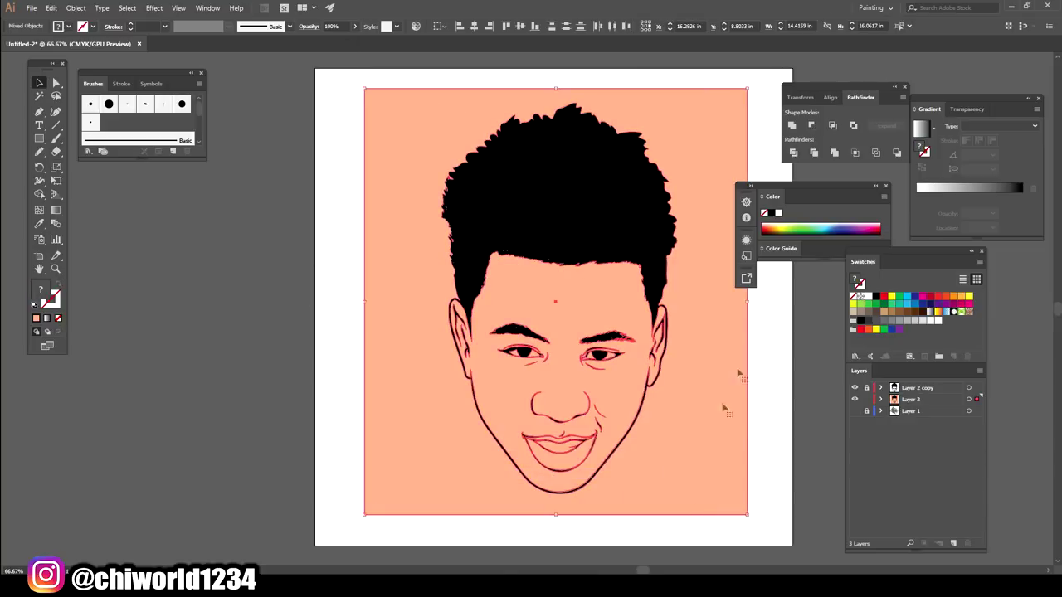
pyautogui.rightClick(712, 134)
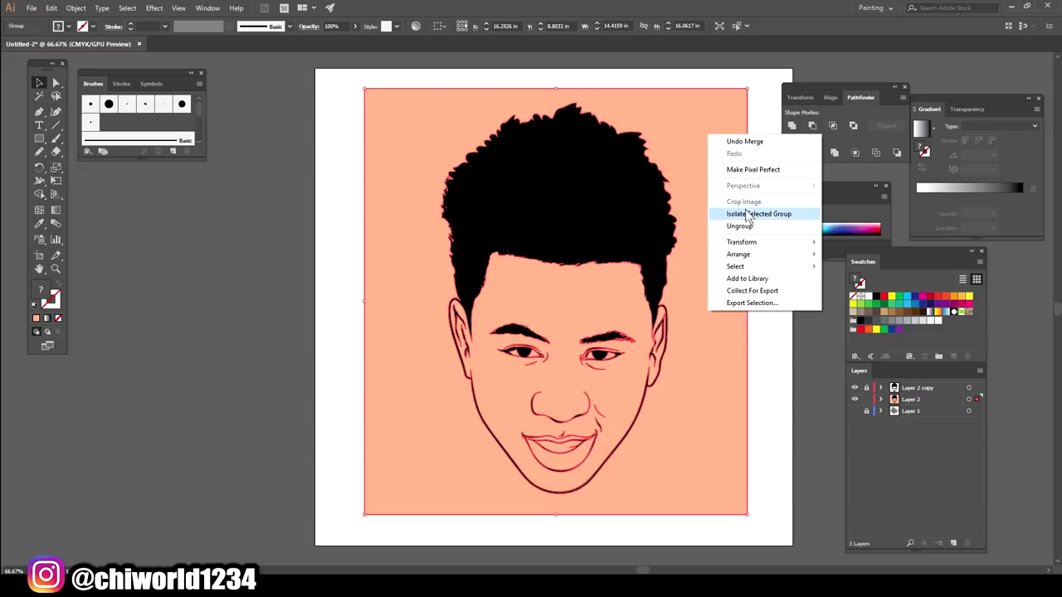
pyautogui.click(745, 213)
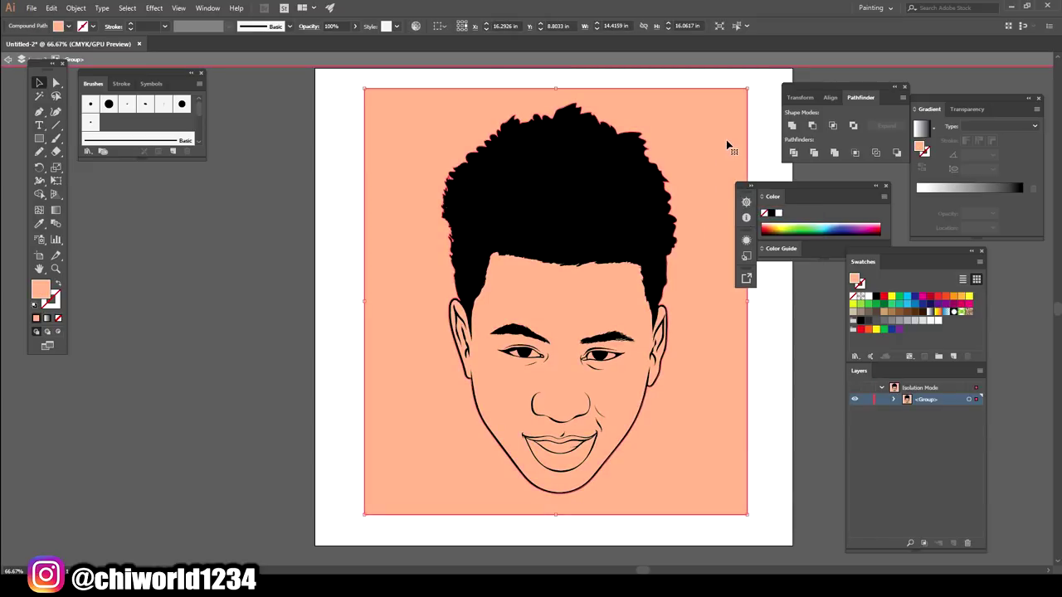
pyautogui.press('Delete')
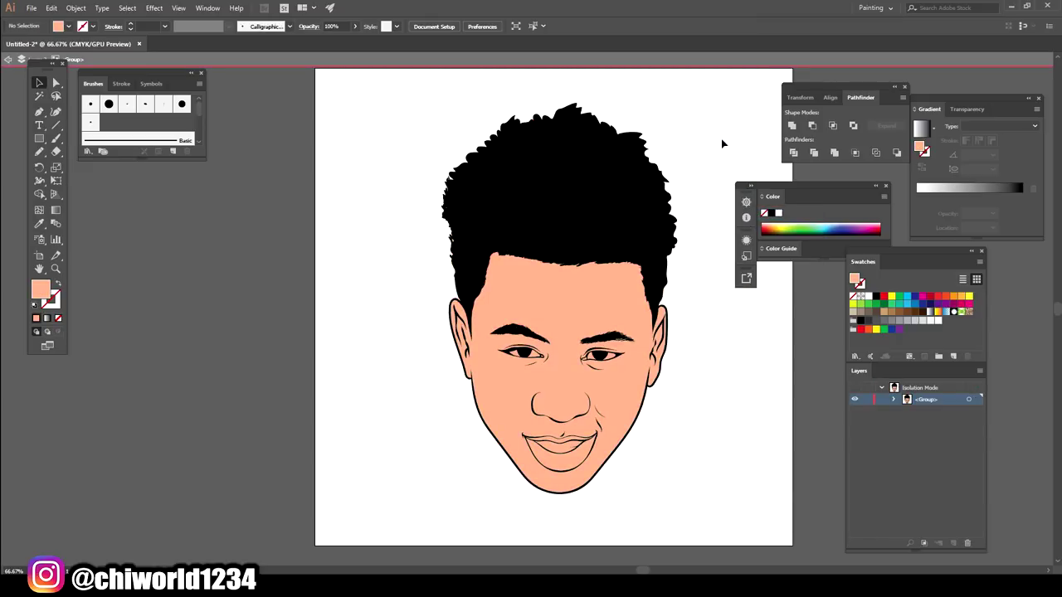
# Fill the eye whites, eye outlines and teeth with white, then undo that fill
pyautogui.scroll(-1, 700, 230)
pyautogui.scroll(4, 646, 283)
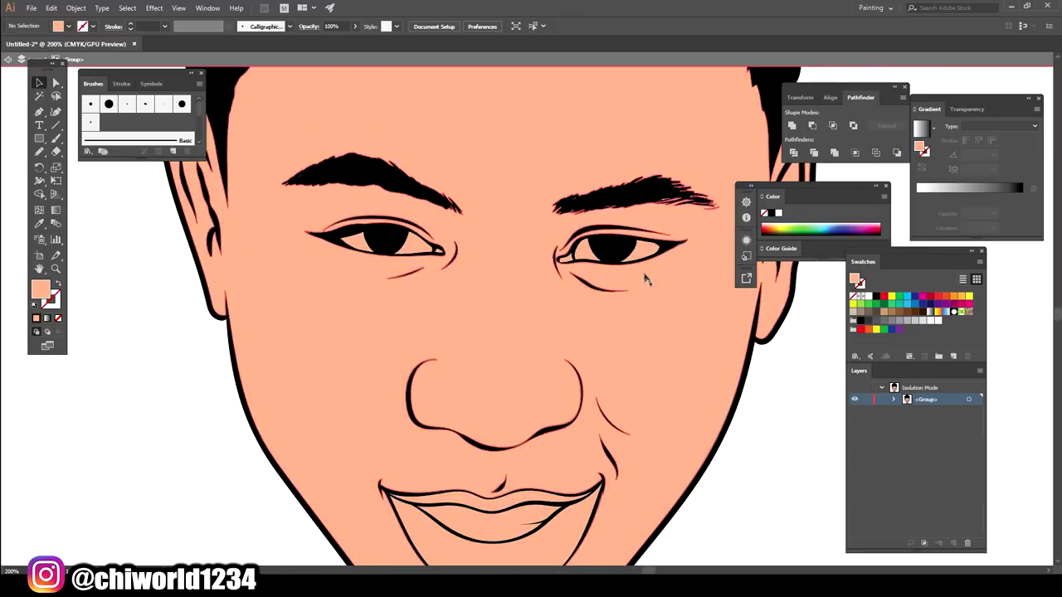
pyautogui.click(640, 257)
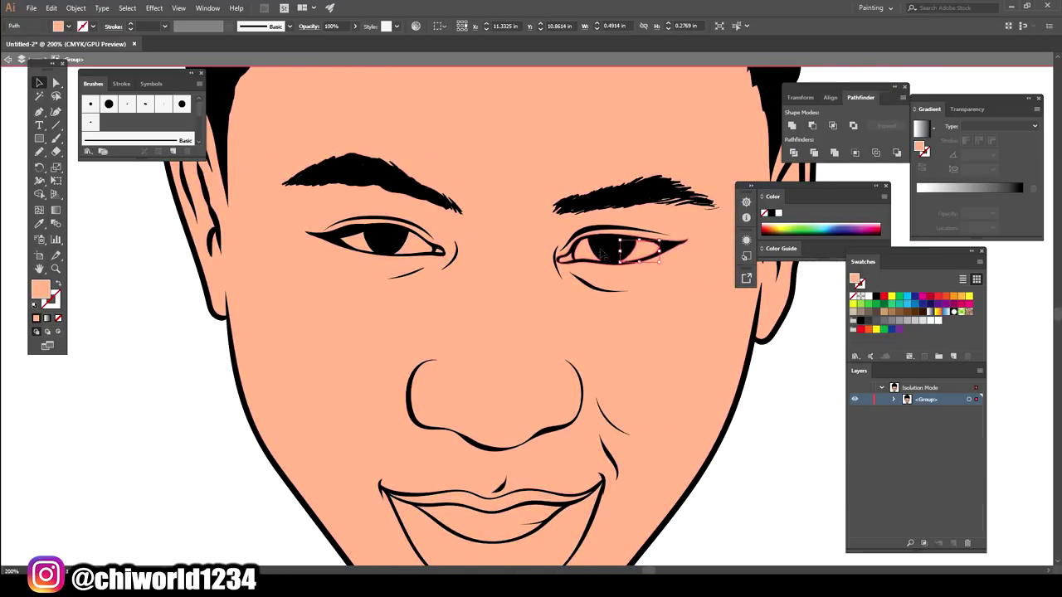
pyautogui.keyDown('shift'); pyautogui.click(405, 247); pyautogui.keyUp('shift')
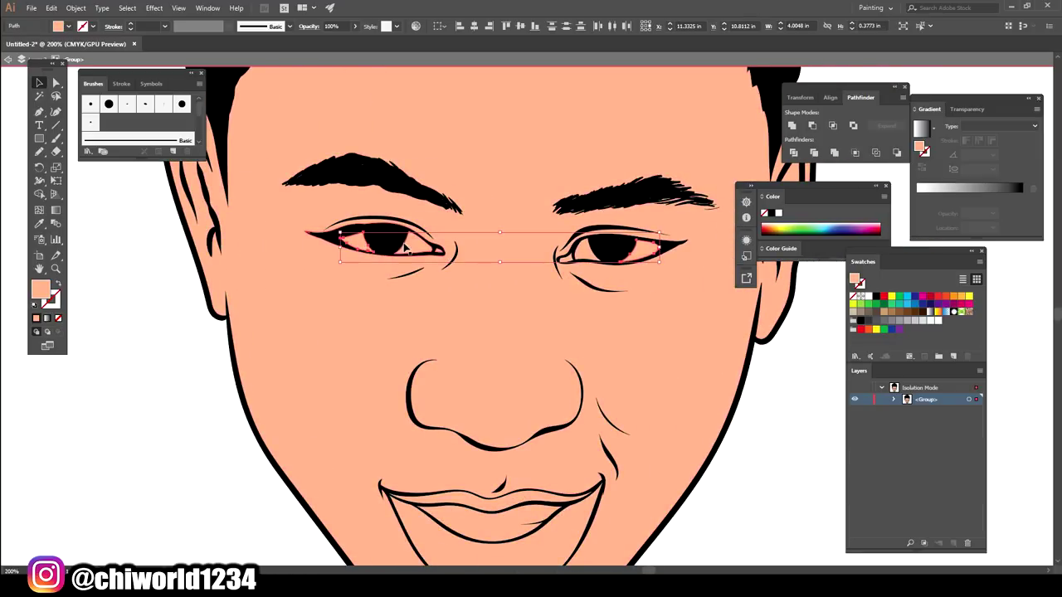
pyautogui.keyDown('shift'); pyautogui.click(440, 250); pyautogui.keyUp('shift')
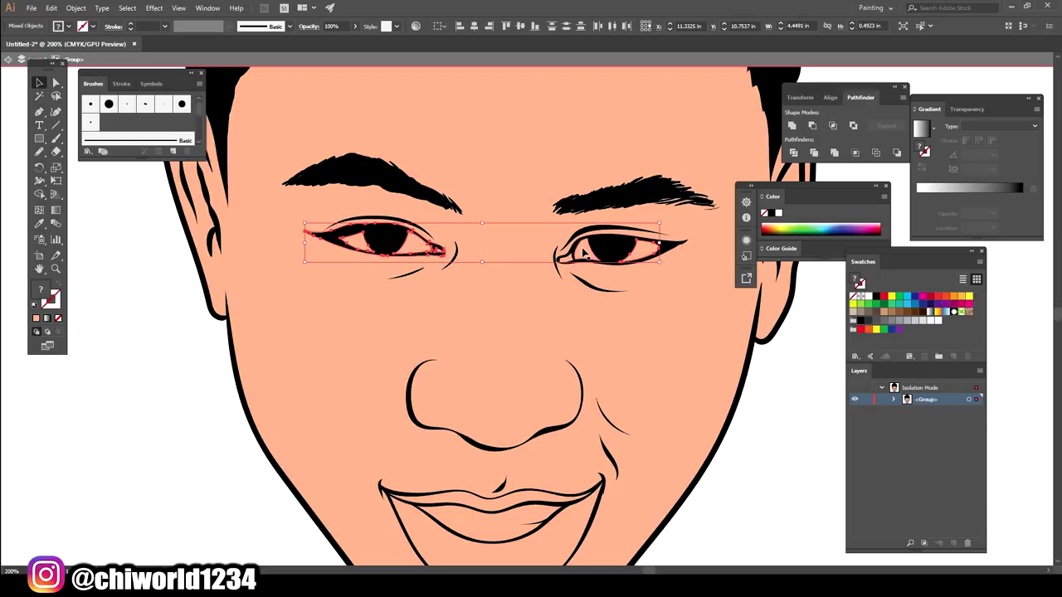
pyautogui.scroll(-3, 792, 446)
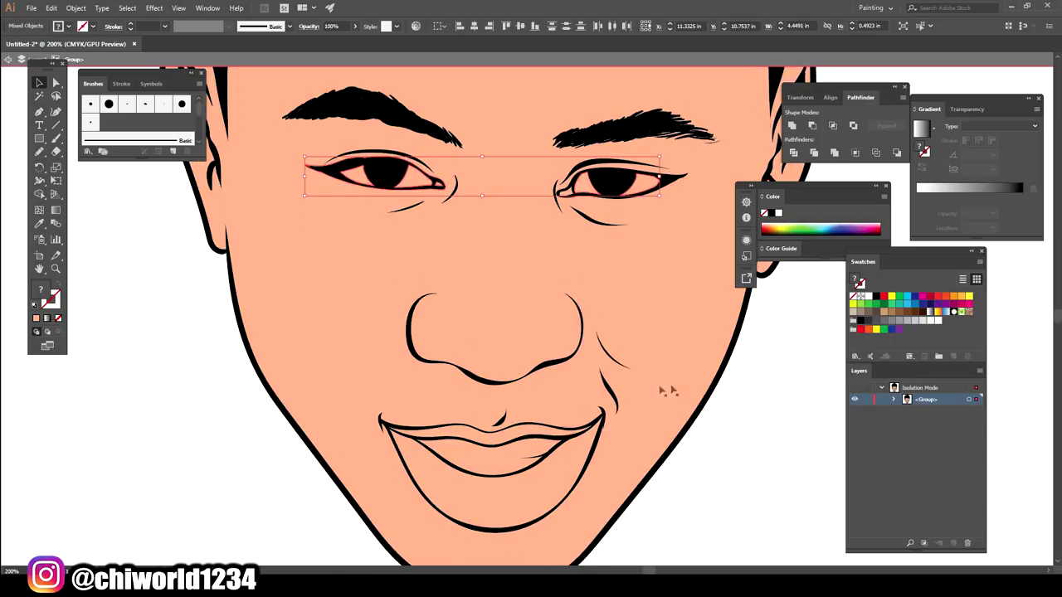
pyautogui.keyDown('shift'); pyautogui.click(498, 465); pyautogui.keyUp('shift')
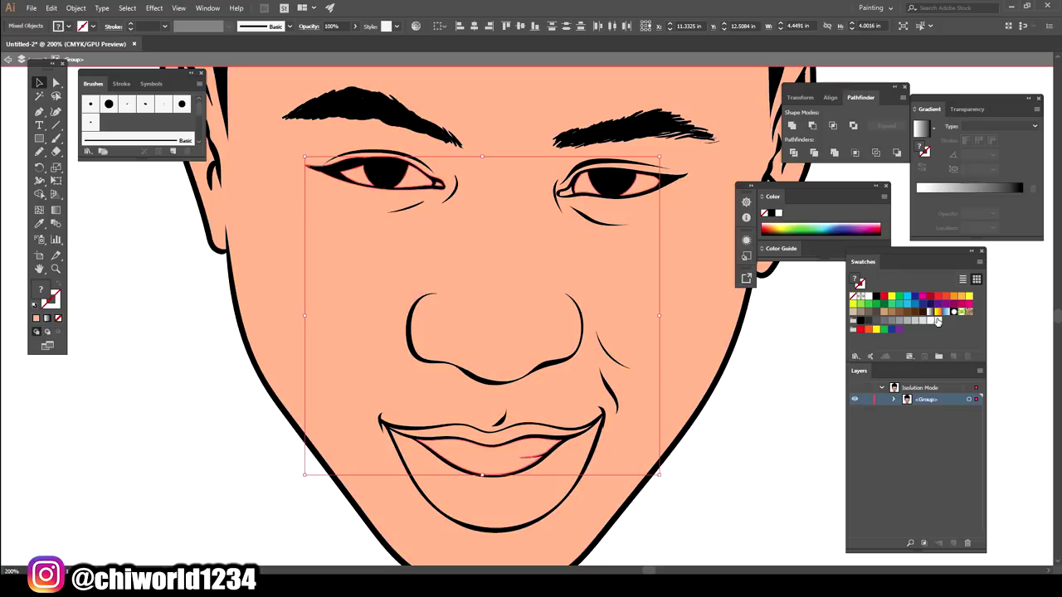
pyautogui.click(938, 320)
pyautogui.hotkey('ctrl', 'z')
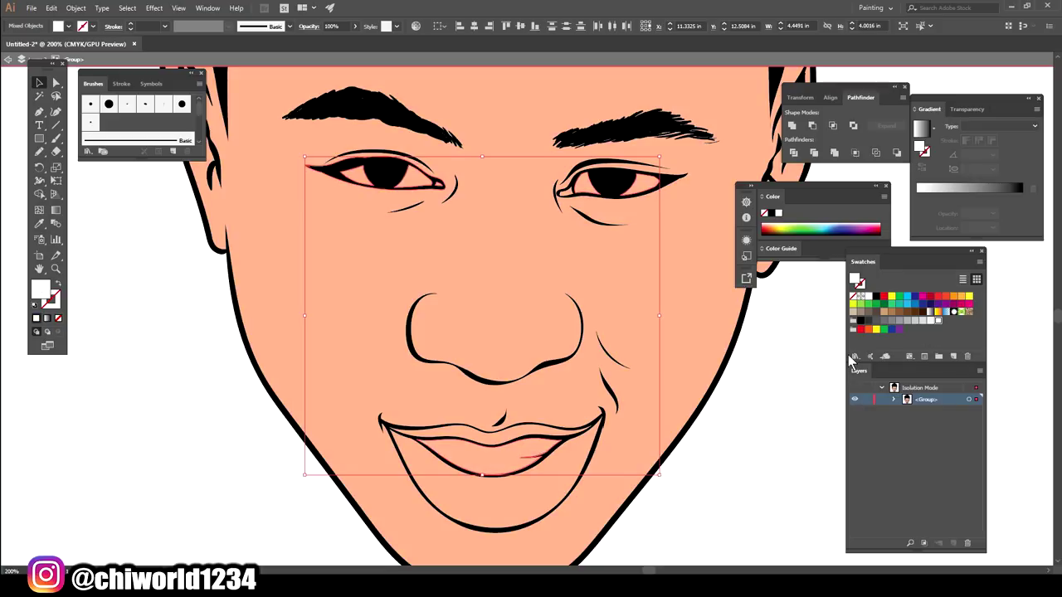
# Fill just the two eye whites and the teeth with white
pyautogui.click(415, 181)
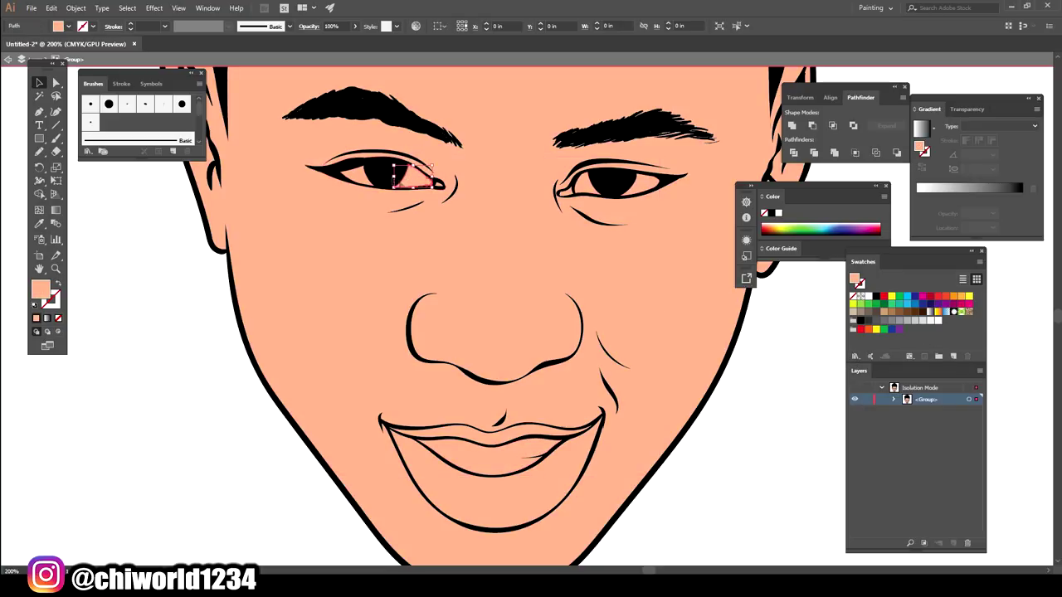
pyautogui.keyDown('shift'); pyautogui.click(594, 191); pyautogui.keyUp('shift')
pyautogui.keyDown('shift'); pyautogui.click(637, 189); pyautogui.keyUp('shift')
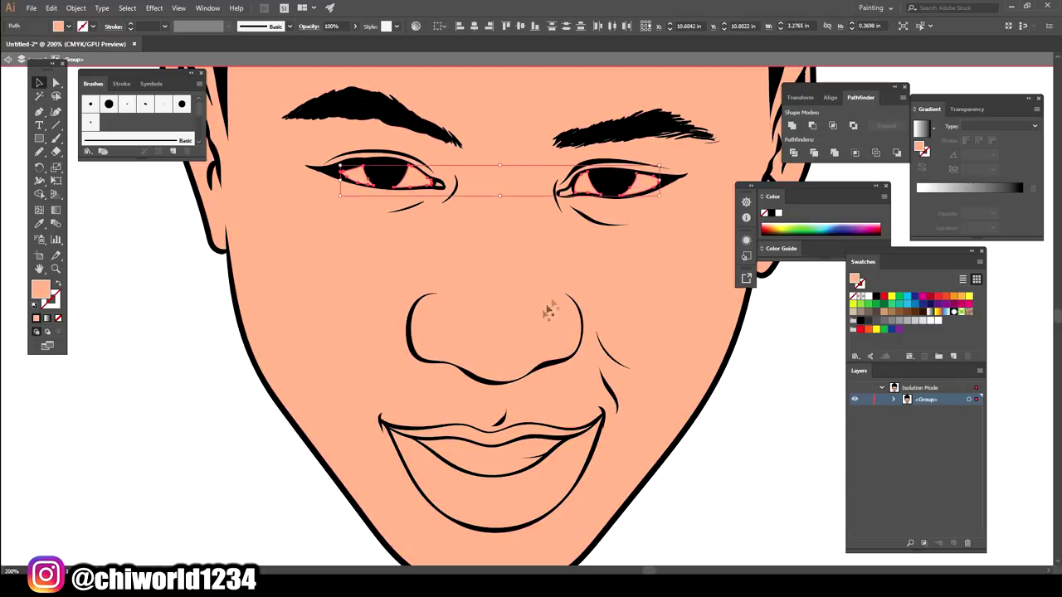
pyautogui.keyDown('shift'); pyautogui.click(490, 465); pyautogui.keyUp('shift')
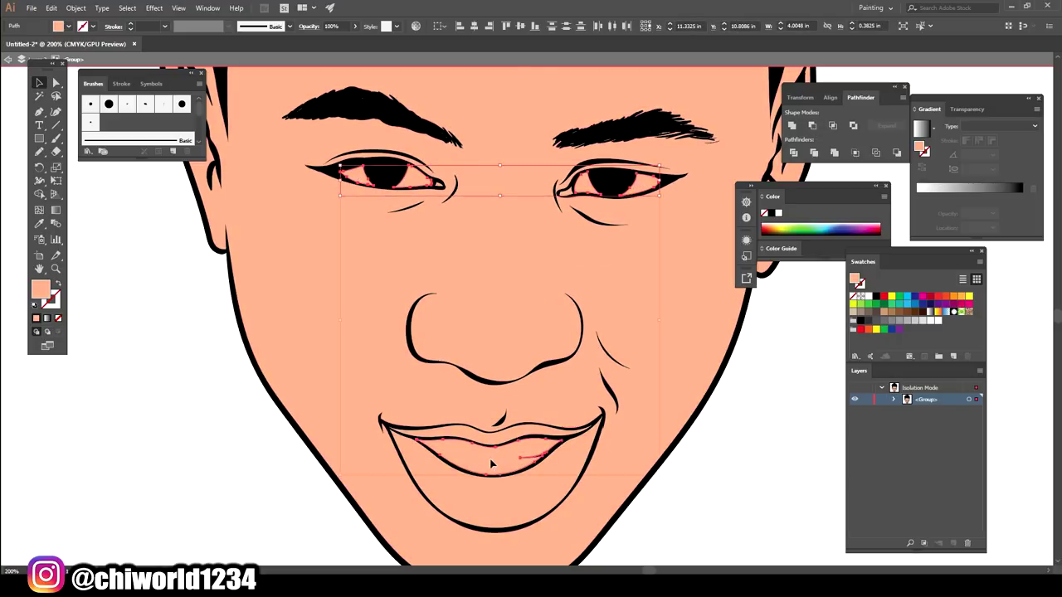
pyautogui.click(938, 321)
# Deselect the eye and mouth shapes and zoom out to the whole head
pyautogui.click(756, 455)
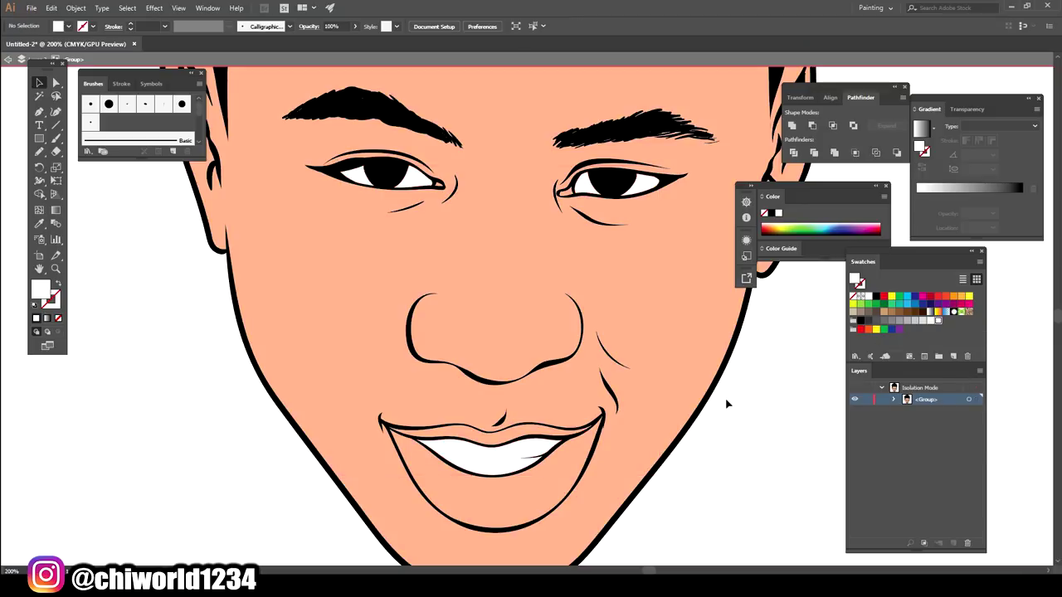
pyautogui.scroll(-3, 771, 397)
pyautogui.scroll(-3, 747, 381)
pyautogui.scroll(-2, 683, 368)
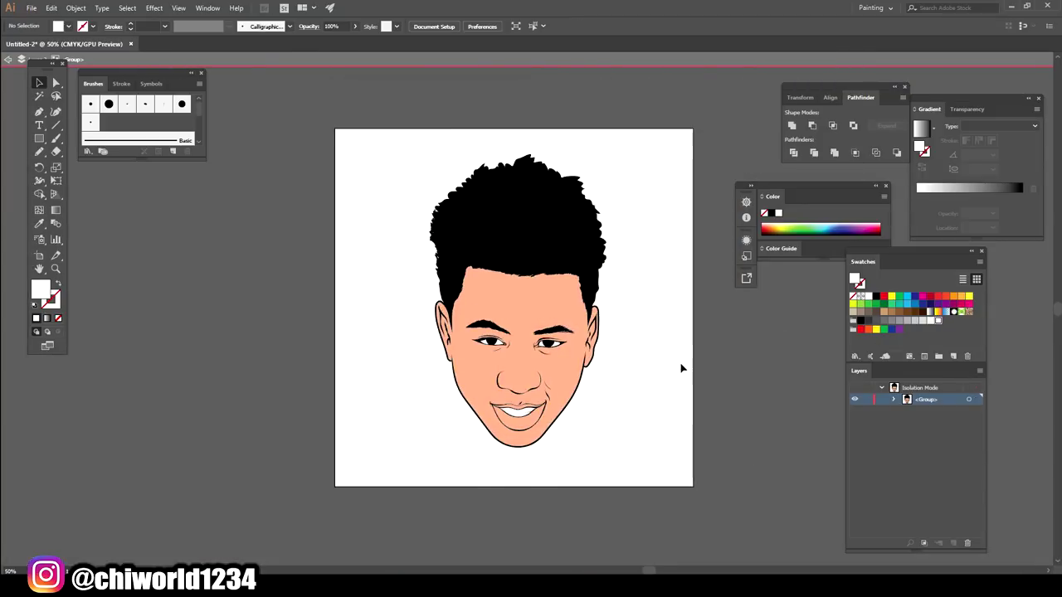
# Fill the upper lip with the muted brown A8665B
pyautogui.scroll(3, 683, 368)
pyautogui.scroll(2, 655, 381)
pyautogui.scroll(2, 700, 365)
pyautogui.scroll(2, 630, 415)
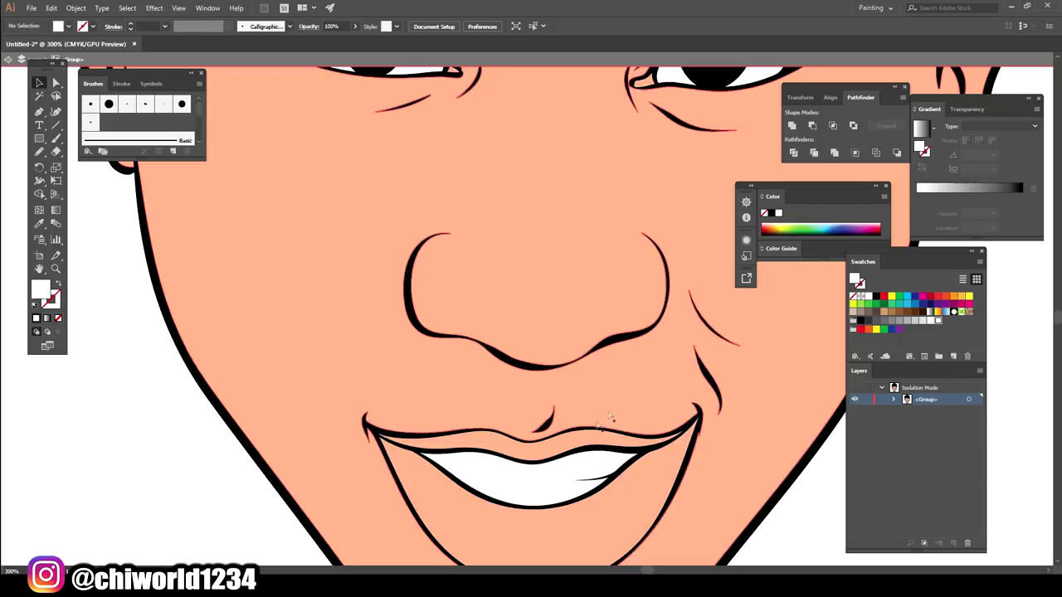
pyautogui.scroll(-2, 551, 459)
pyautogui.click(566, 382)
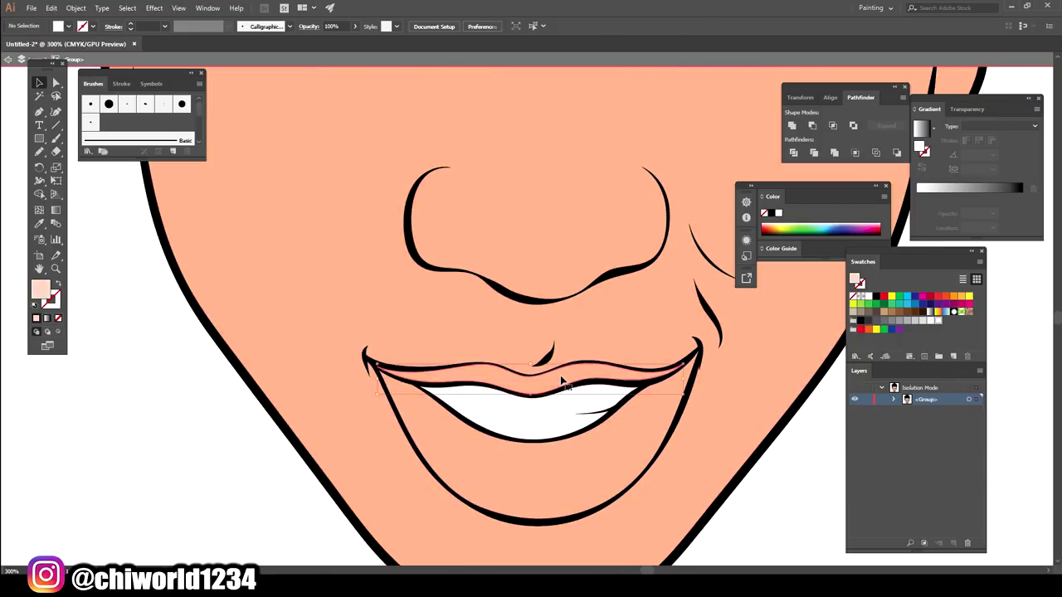
pyautogui.doubleClick(42, 291)
pyautogui.moveTo(735, 444); pyautogui.dragTo(744, 464)
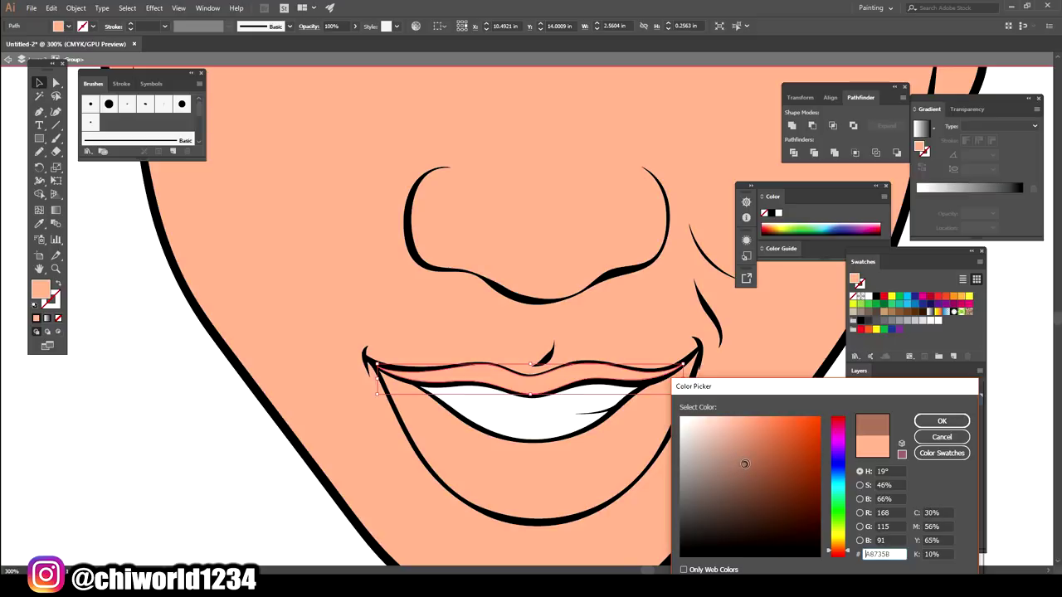
pyautogui.click(836, 557)
pyautogui.write('12')
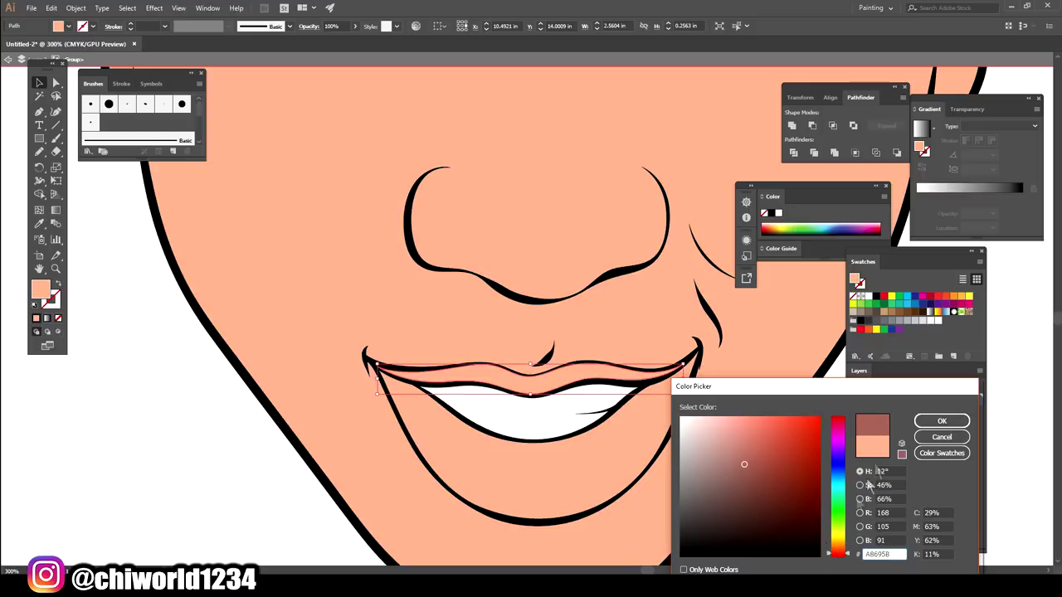
pyautogui.click(942, 421)
# Fill the lower lip with light pink FFB0A1, deselect, and zoom out to the face
pyautogui.click(563, 466)
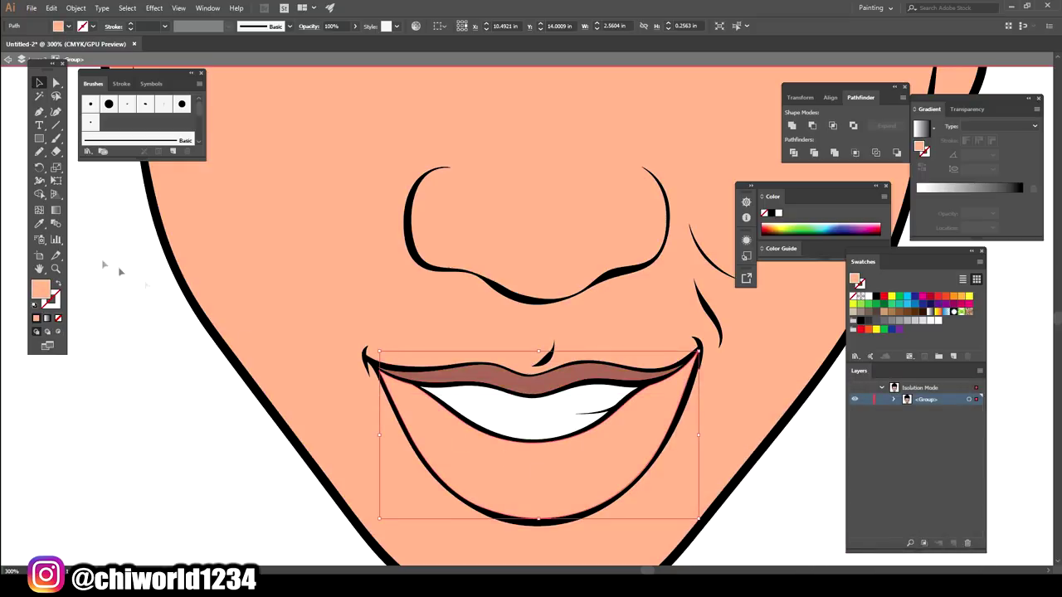
pyautogui.doubleClick(49, 292)
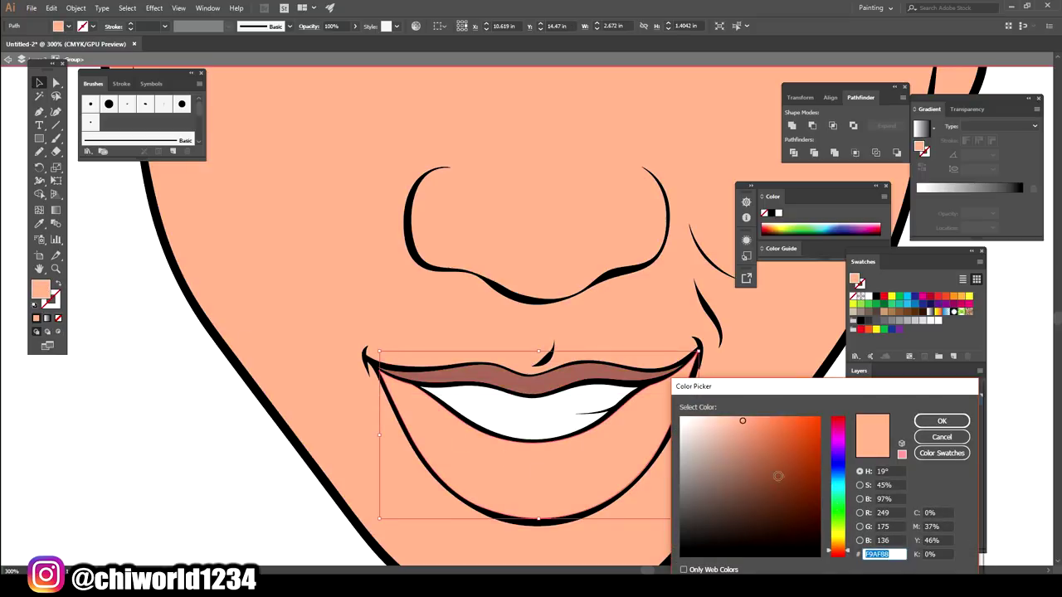
pyautogui.click(830, 558)
pyautogui.moveTo(729, 430); pyautogui.dragTo(732, 414)
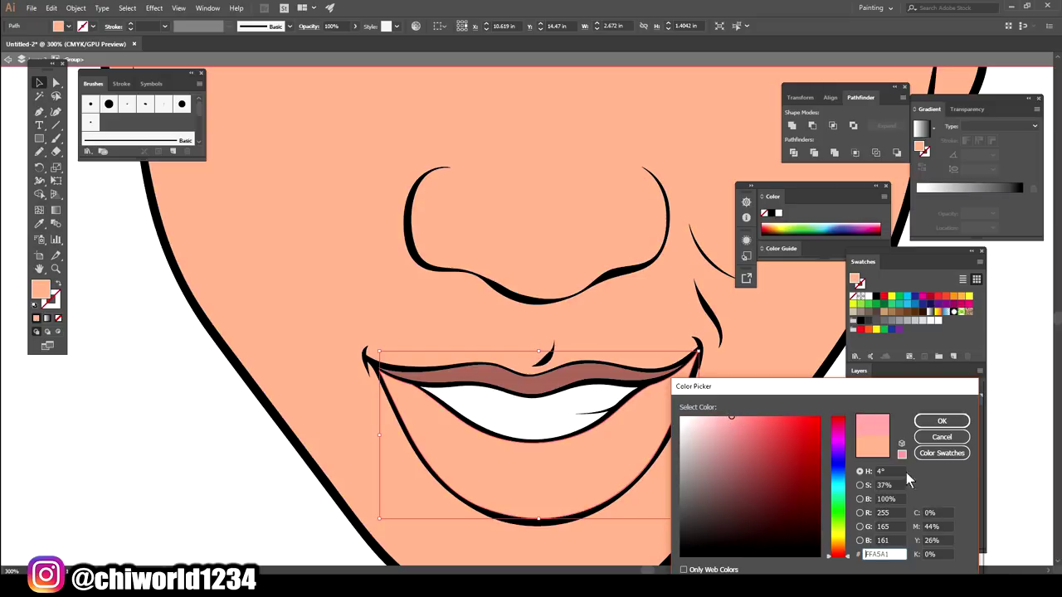
pyautogui.click(844, 556)
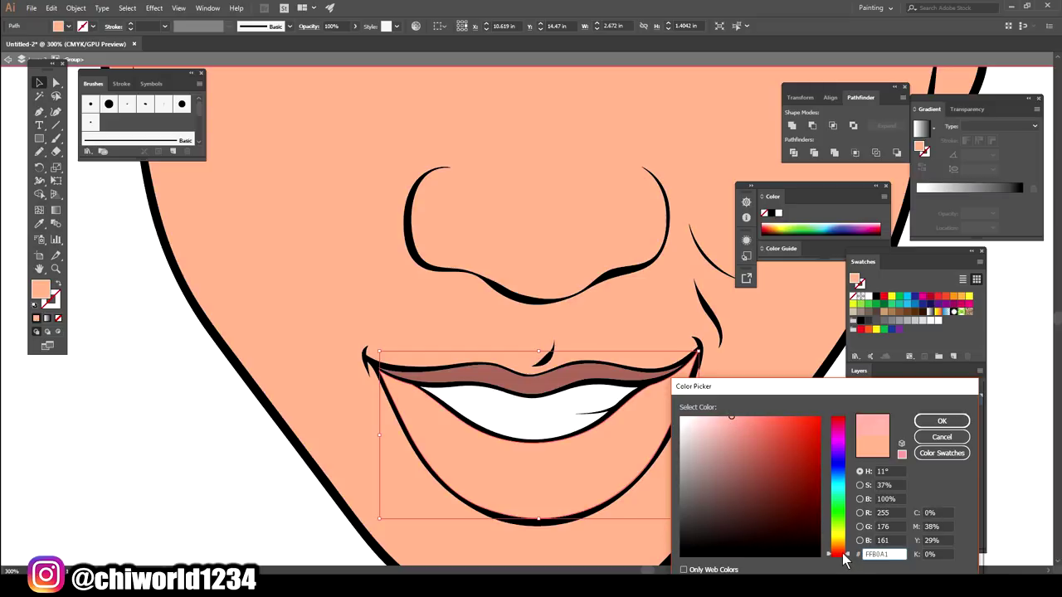
pyautogui.click(942, 421)
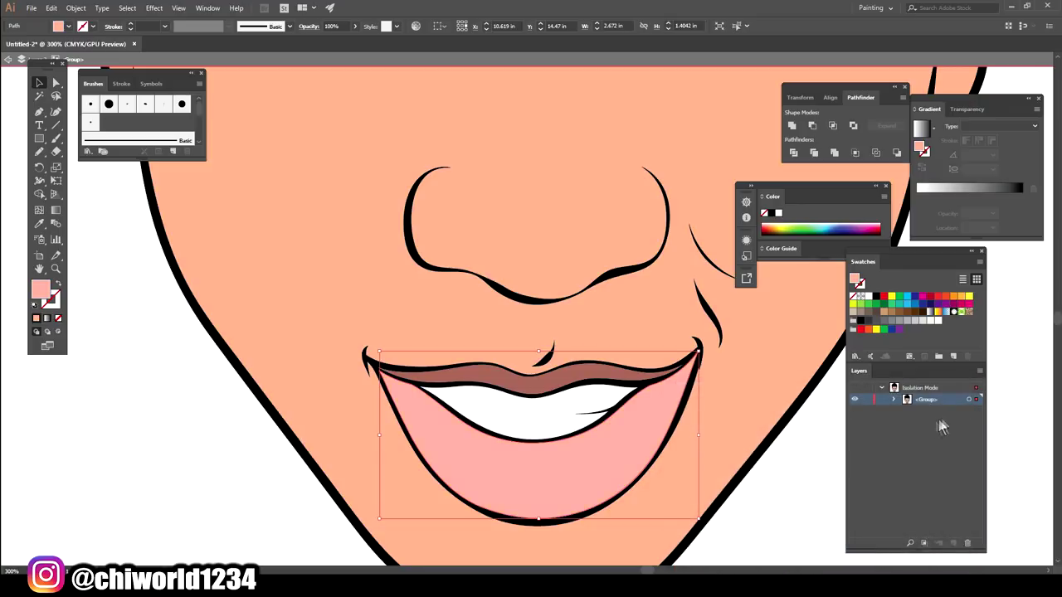
pyautogui.click(806, 510)
pyautogui.hotkey('ctrl', '1')
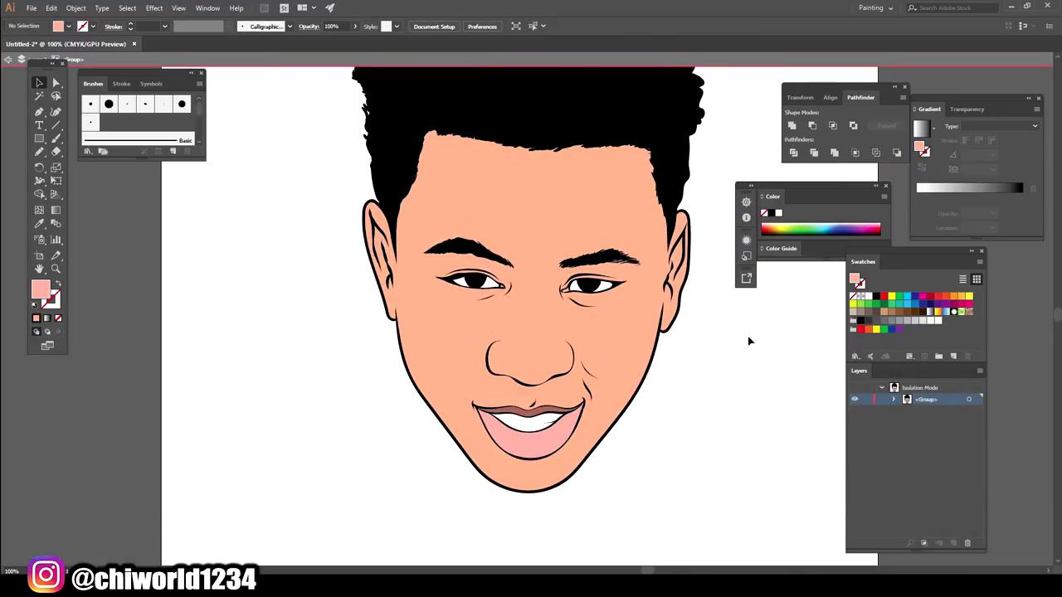
# Colour both inner eye corners with the upper-lip brown using the Eyedropper
pyautogui.hotkey('ctrl', '+')
pyautogui.hotkey('ctrl', '+')
pyautogui.hotkey('ctrl', '+')
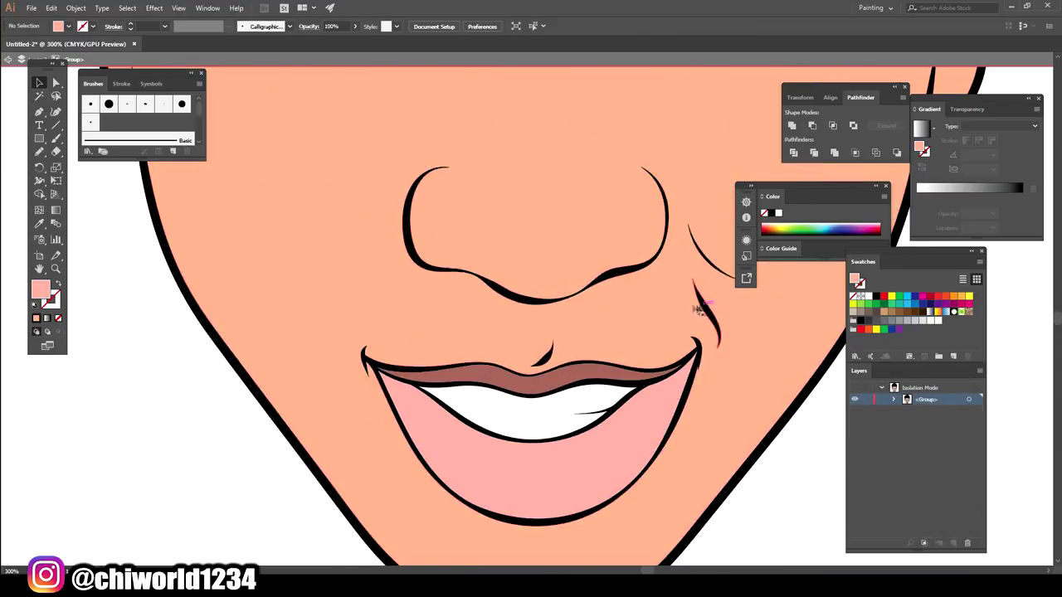
pyautogui.scroll(2, 655, 274)
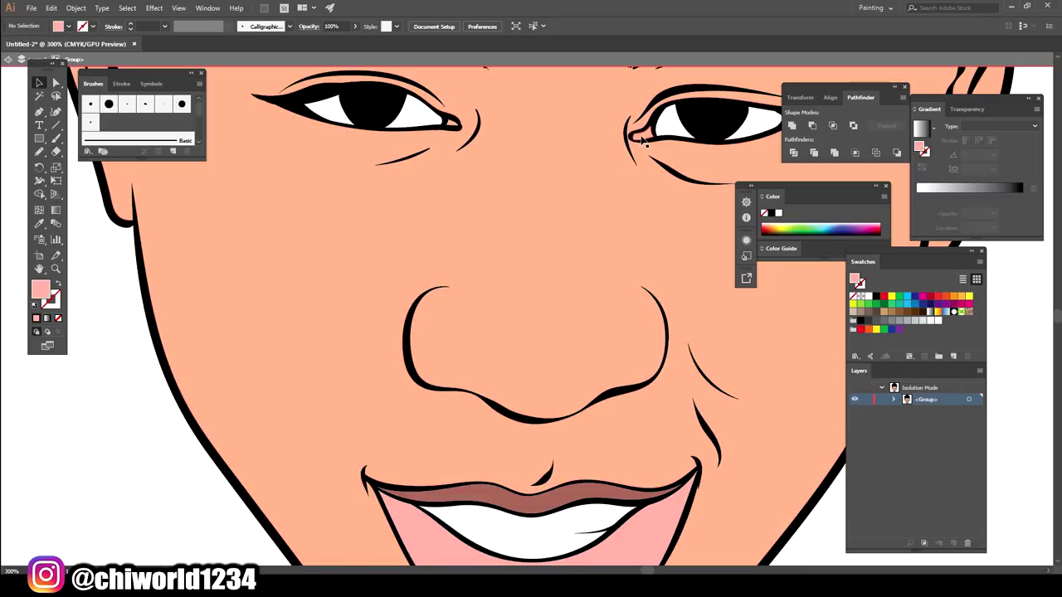
pyautogui.click(643, 141)
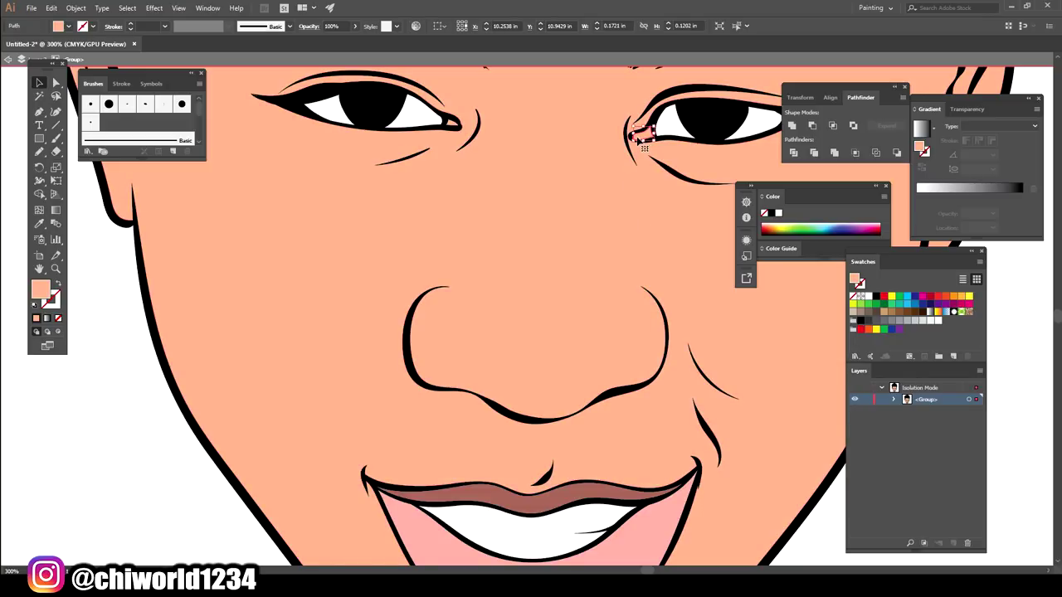
pyautogui.keyDown('shift'); pyautogui.click(455, 125); pyautogui.keyUp('shift')
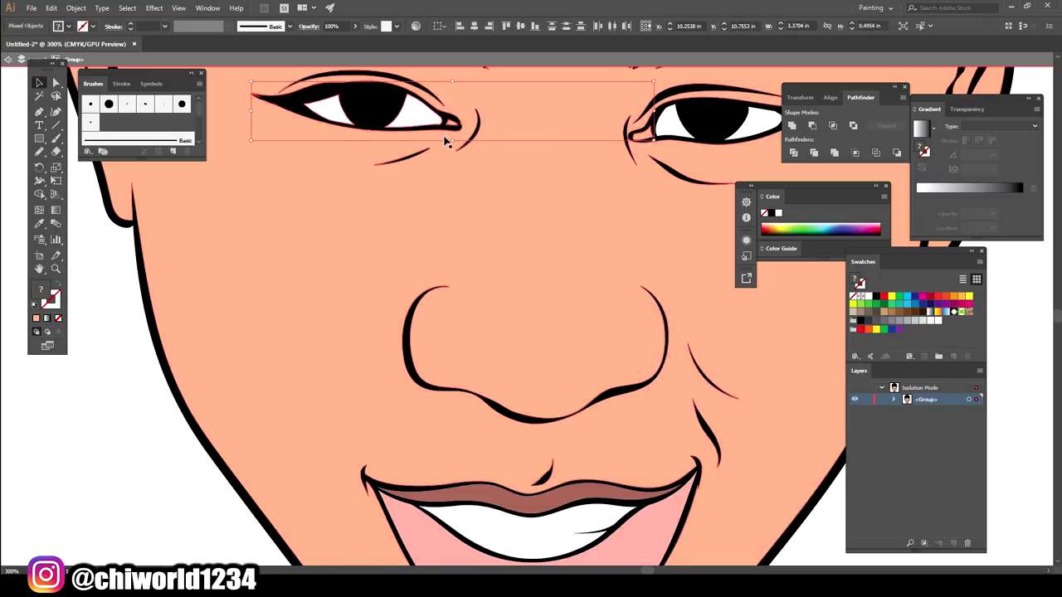
pyautogui.scroll(2, 446, 146)
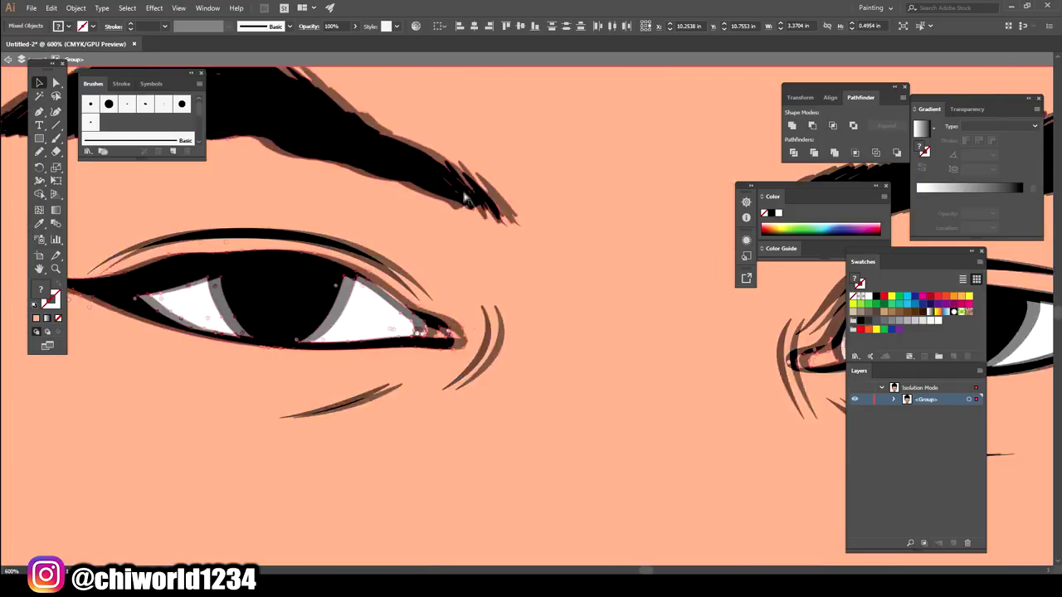
pyautogui.click(369, 334)
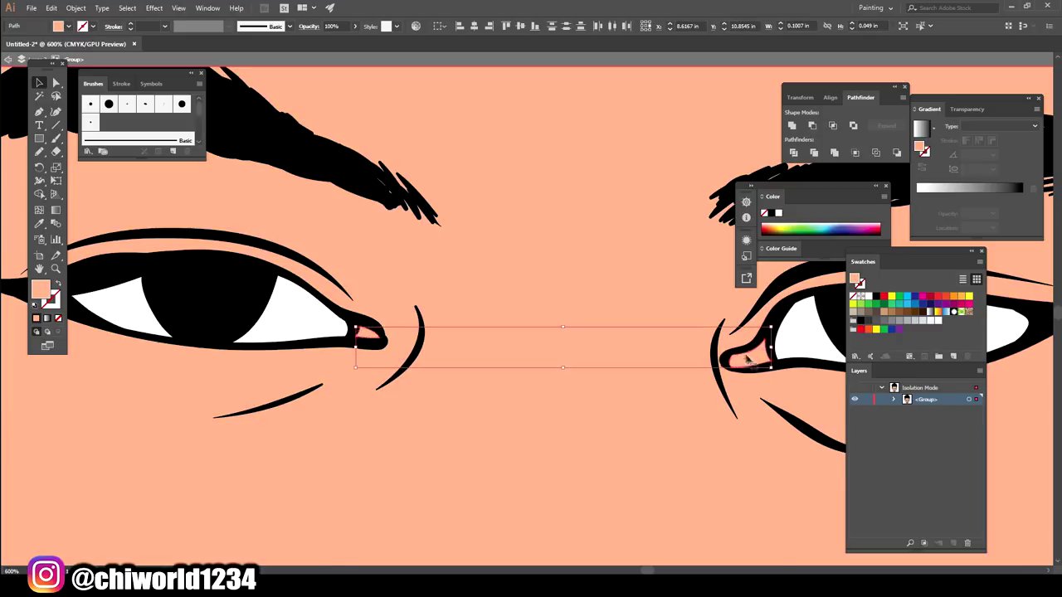
pyautogui.scroll(-3, 715, 347)
pyautogui.scroll(-4, 710, 346)
pyautogui.scroll(-4, 697, 346)
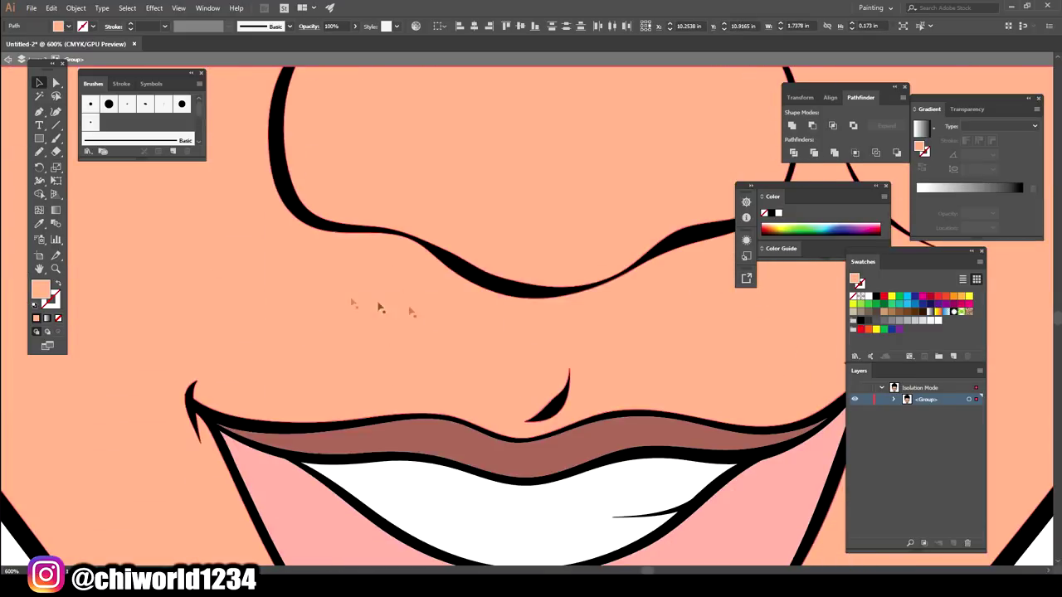
pyautogui.click(39, 223)
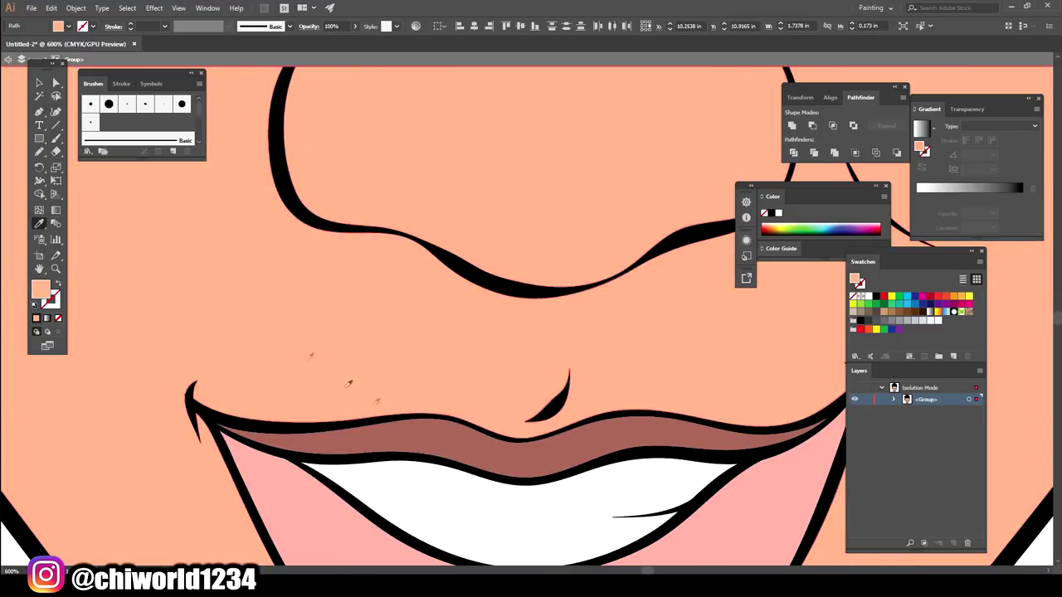
pyautogui.click(439, 436)
# Clear the selection, exit isolation mode, and add a new Layer 4 for shading
pyautogui.press('v')
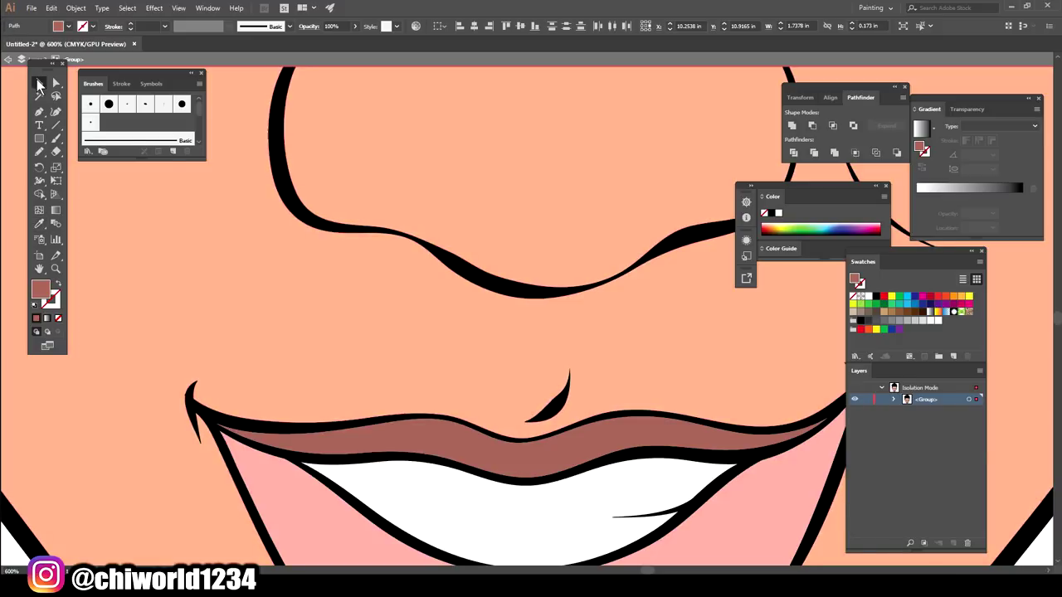
pyautogui.hotkey('ctrl', 'shift', 'a')
pyautogui.hotkey('ctrl', '-')
pyautogui.hotkey('ctrl', '-')
pyautogui.hotkey('ctrl', '-')
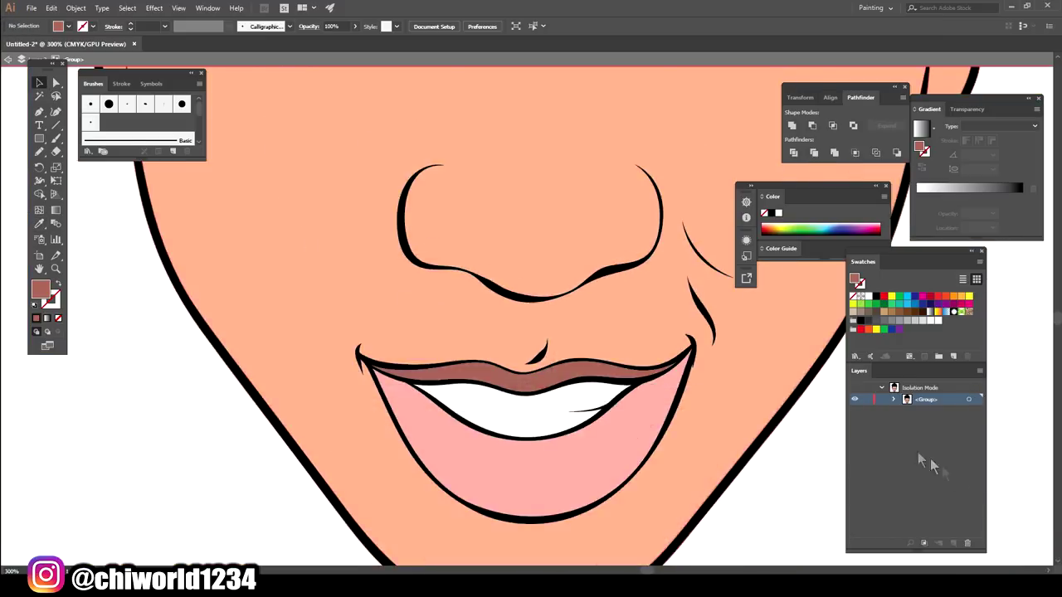
pyautogui.hotkey('ctrl', '-')
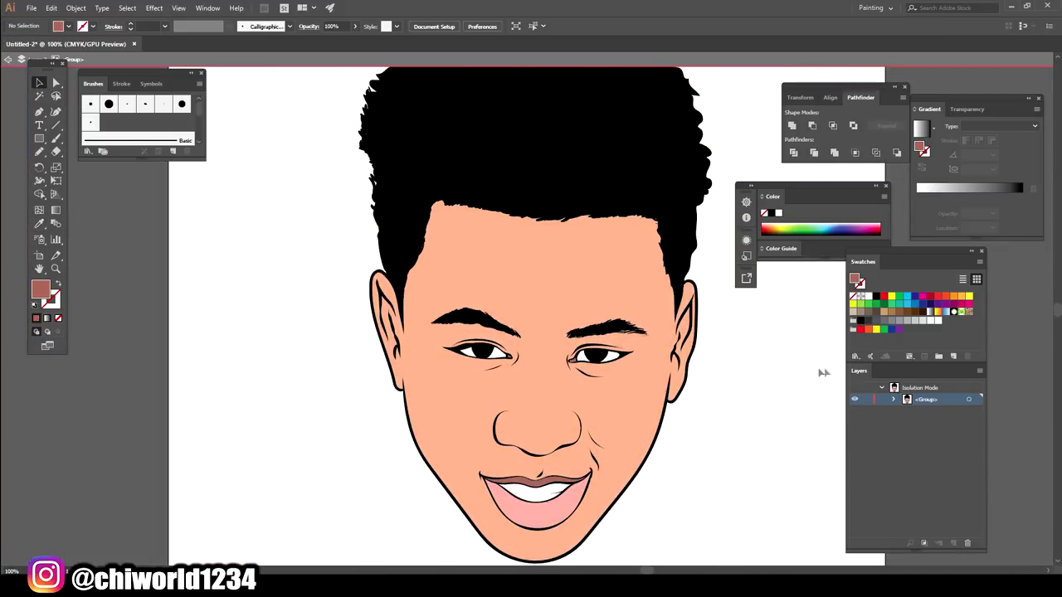
pyautogui.press('Escape')
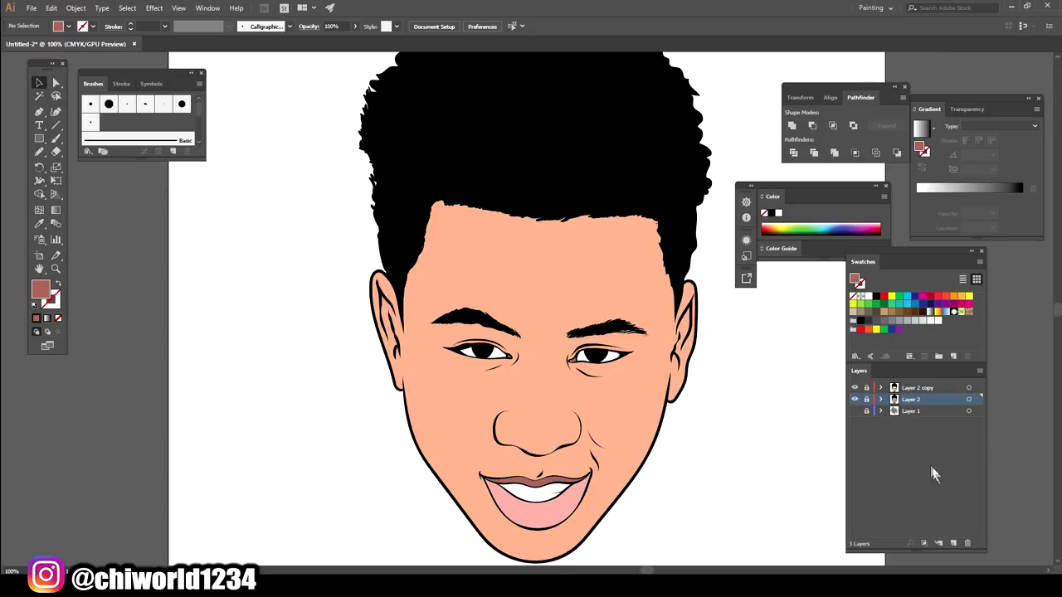
pyautogui.click(952, 544)
# Set the fill to a slightly reddish brown for the shading
pyautogui.hotkey('ctrl', '+')
pyautogui.click(39, 223)
pyautogui.click(539, 249)
pyautogui.doubleClick(40, 288)
pyautogui.click(747, 478)
pyautogui.moveTo(746, 478); pyautogui.dragTo(748, 476)
pyautogui.click(837, 552)
pyautogui.click(742, 472)
pyautogui.click(837, 554)
pyautogui.click(951, 425)
# With the Pencil tool, begin a shadow outline up from the left eyebrow
pyautogui.hotkey('ctrl', '=')
pyautogui.press('n')
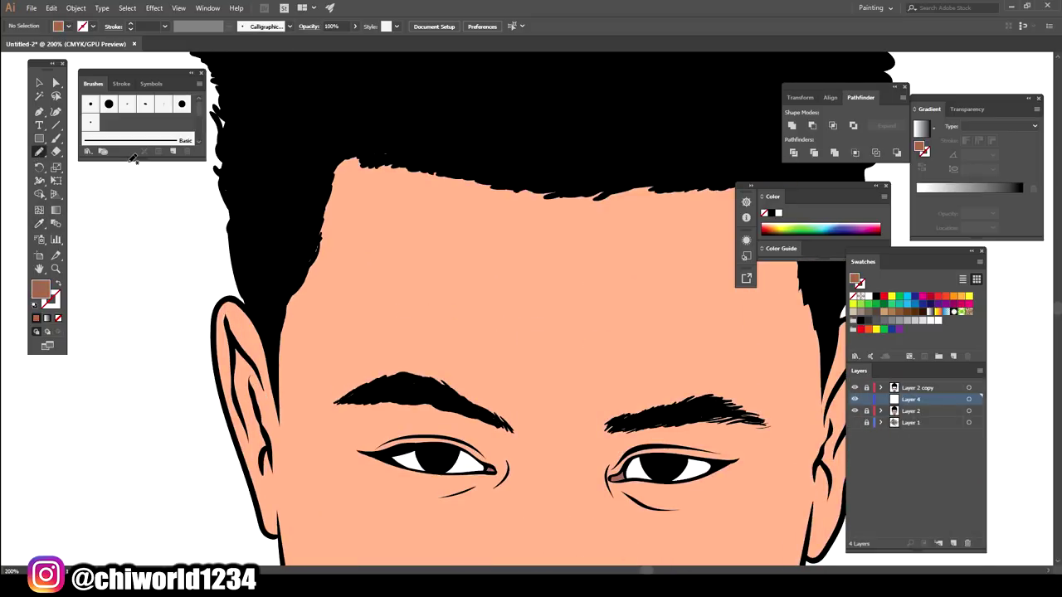
pyautogui.moveTo(445, 331)
pyautogui.mouseDown()
pyautogui.moveTo(534, 239)
pyautogui.moveTo(607, 216)
pyautogui.mouseUp()
# Close the forehead shadow along the hairline and draw a shadow down the face's side to the jaw
pyautogui.moveTo(714, 219)
pyautogui.mouseDown()
pyautogui.moveTo(561, 150)
pyautogui.moveTo(318, 160)
pyautogui.mouseUp()
pyautogui.moveTo(291, 248)
pyautogui.mouseDown()
pyautogui.moveTo(278, 403)
pyautogui.moveTo(393, 403)
pyautogui.mouseUp()
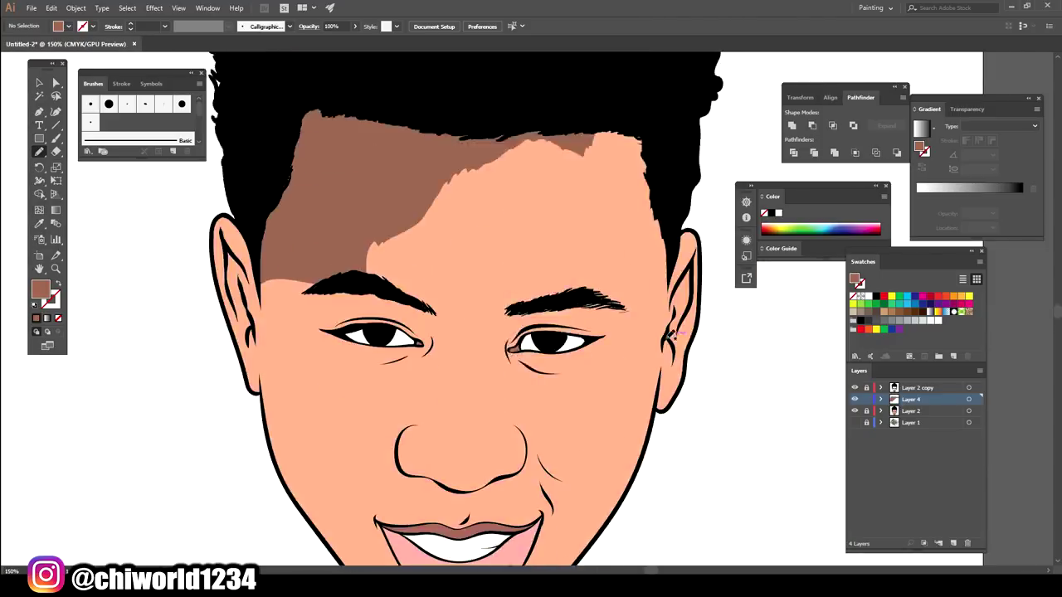
pyautogui.moveTo(591, 176); pyautogui.dragTo(633, 218)
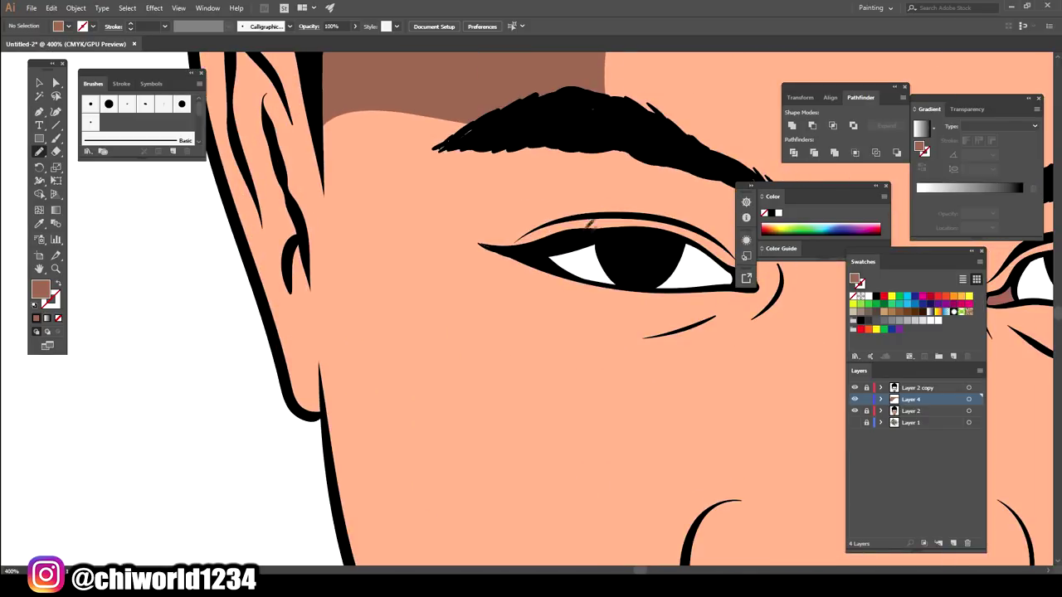
pyautogui.moveTo(614, 212); pyautogui.dragTo(512, 127)
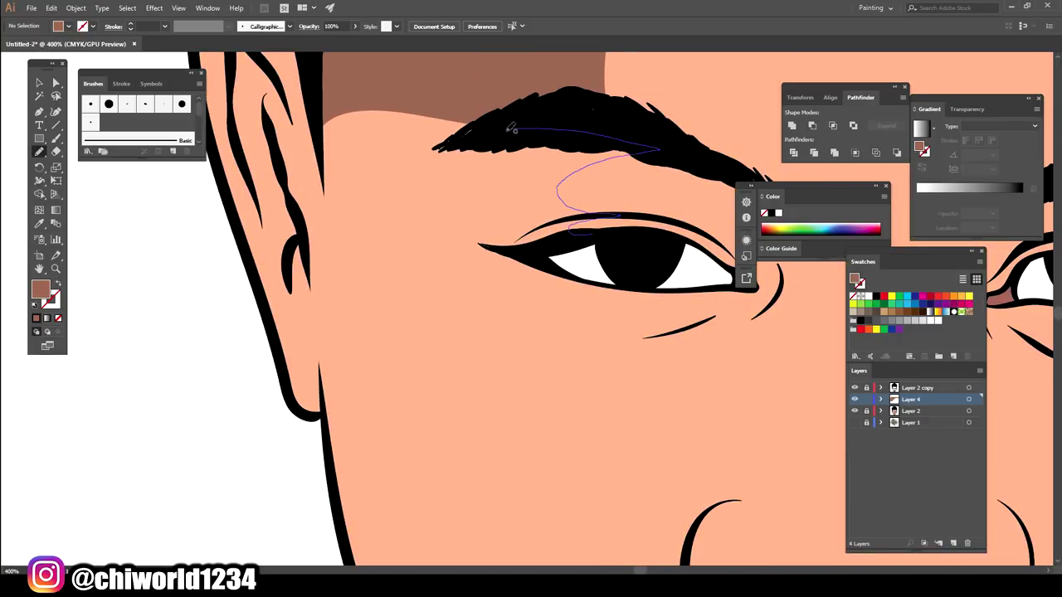
pyautogui.moveTo(348, 98)
pyautogui.mouseDown()
pyautogui.moveTo(322, 237)
pyautogui.moveTo(336, 474)
pyautogui.moveTo(505, 320)
pyautogui.moveTo(654, 338)
pyautogui.mouseUp()
pyautogui.moveTo(688, 298); pyautogui.dragTo(586, 316)
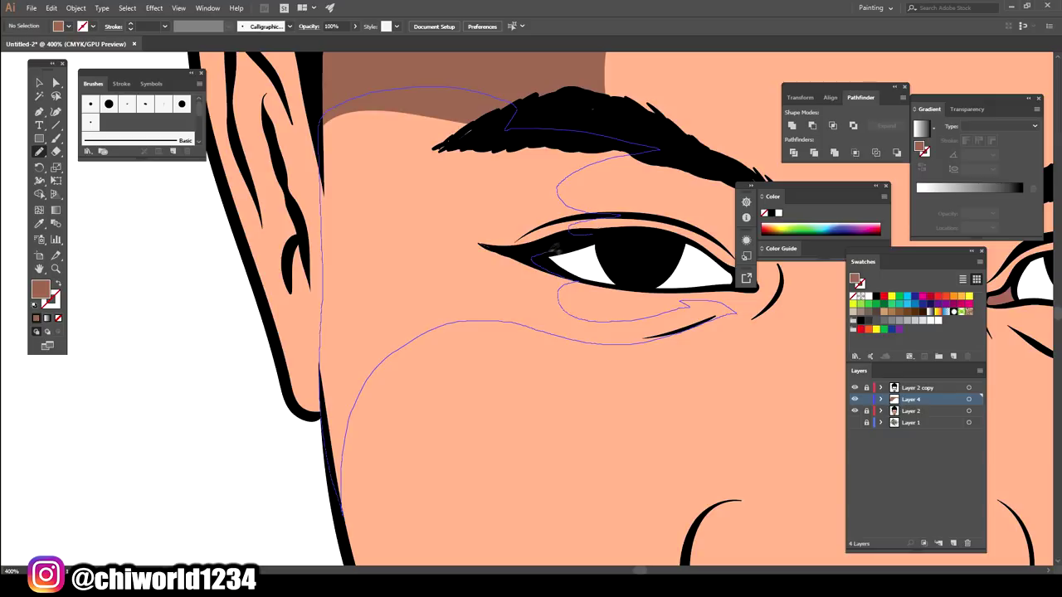
pyautogui.moveTo(550, 247); pyautogui.dragTo(545, 254)
pyautogui.scroll(-3, 464, 408)
pyautogui.scroll(-5, 498, 415)
pyautogui.scroll(2, 556, 419)
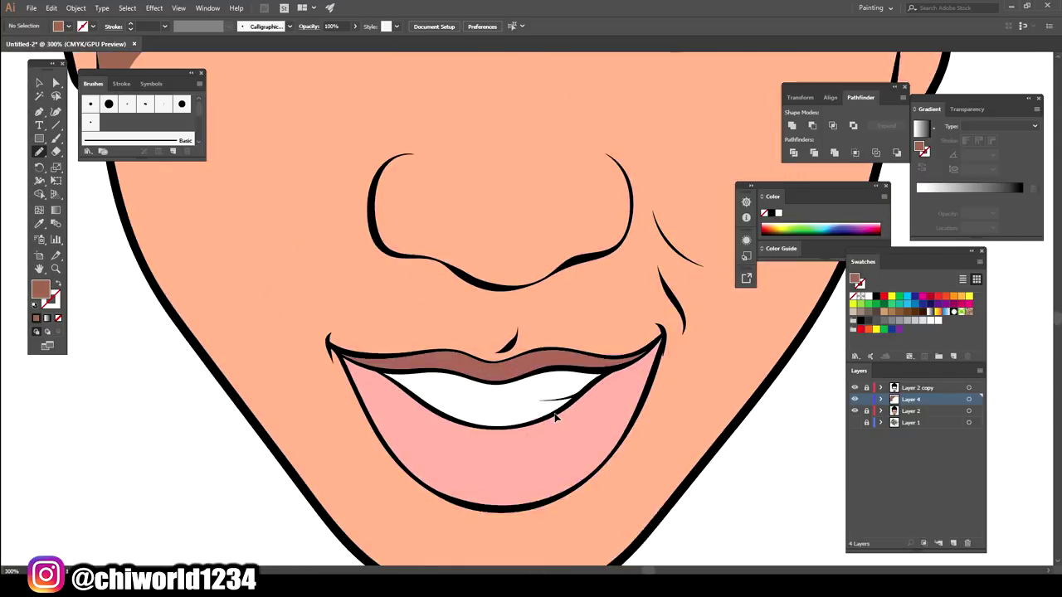
pyautogui.hscroll(-2, 555, 417)
pyautogui.scroll(3, 556, 415)
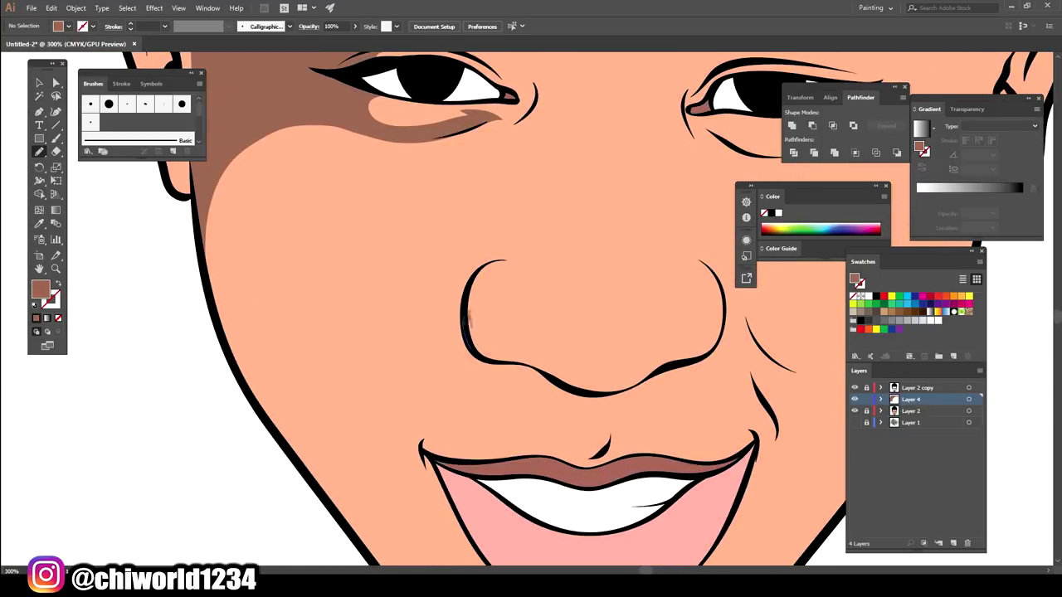
# Draw brown shadows around the cheek down to the chin and around the chin
pyautogui.moveTo(417, 378)
pyautogui.mouseDown()
pyautogui.moveTo(280, 372)
pyautogui.moveTo(211, 214)
pyautogui.mouseUp()
pyautogui.moveTo(253, 140)
pyautogui.mouseDown()
pyautogui.moveTo(209, 278)
pyautogui.moveTo(314, 475)
pyautogui.moveTo(365, 541)
pyautogui.moveTo(424, 440)
pyautogui.moveTo(505, 374)
pyautogui.moveTo(490, 353)
pyautogui.mouseUp()
pyautogui.scroll(-3, 593, 426)
pyautogui.scroll(3, 594, 410)
pyautogui.moveTo(594, 410)
pyautogui.mouseDown()
pyautogui.moveTo(623, 434)
pyautogui.moveTo(489, 365)
pyautogui.moveTo(515, 349)
pyautogui.moveTo(437, 291)
pyautogui.moveTo(400, 223)
pyautogui.mouseUp()
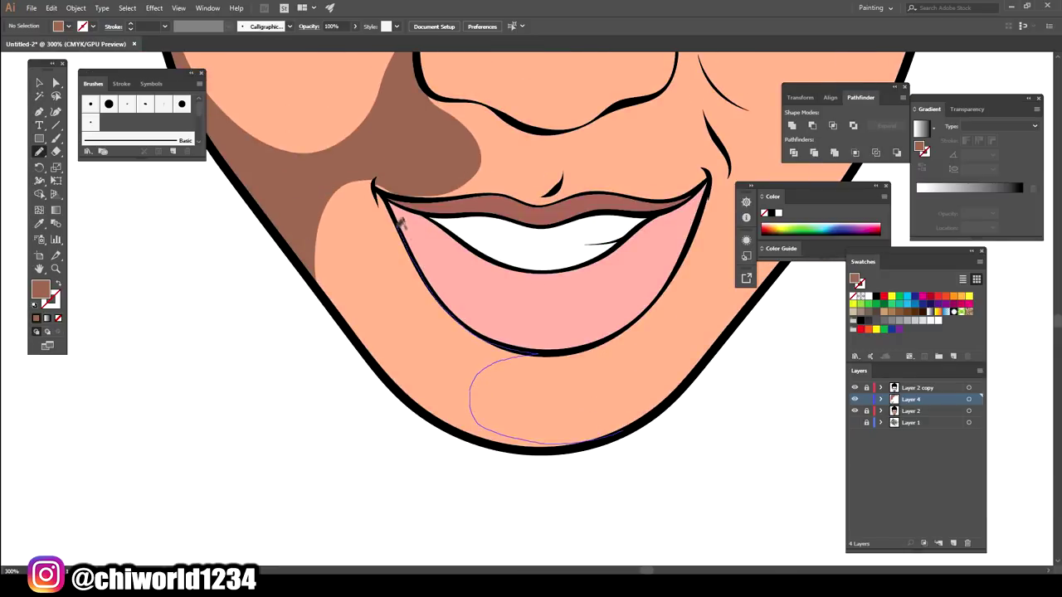
pyautogui.moveTo(309, 253)
pyautogui.mouseDown()
pyautogui.moveTo(464, 427)
pyautogui.moveTo(531, 444)
pyautogui.moveTo(502, 446)
pyautogui.mouseUp()
pyautogui.scroll(1, 502, 458)
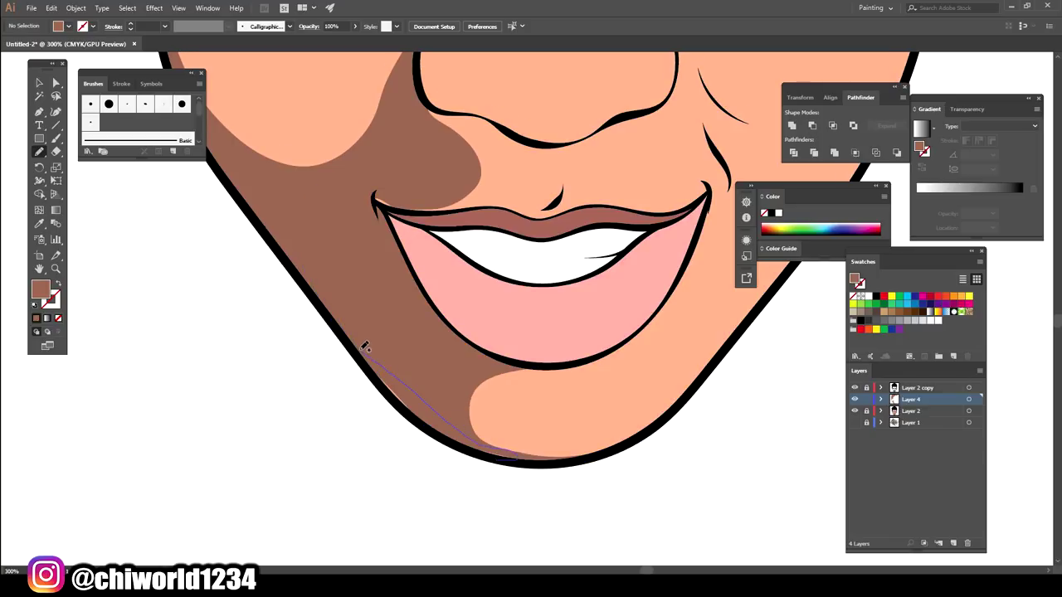
pyautogui.moveTo(387, 389); pyautogui.dragTo(498, 454)
# Draw closed brown shadows along the upper lip line and beneath the nose
pyautogui.scroll(3, 490, 467)
pyautogui.scroll(1, 348, 346)
pyautogui.moveTo(357, 383)
pyautogui.mouseDown()
pyautogui.moveTo(452, 381)
pyautogui.moveTo(535, 327)
pyautogui.moveTo(500, 278)
pyautogui.mouseUp()
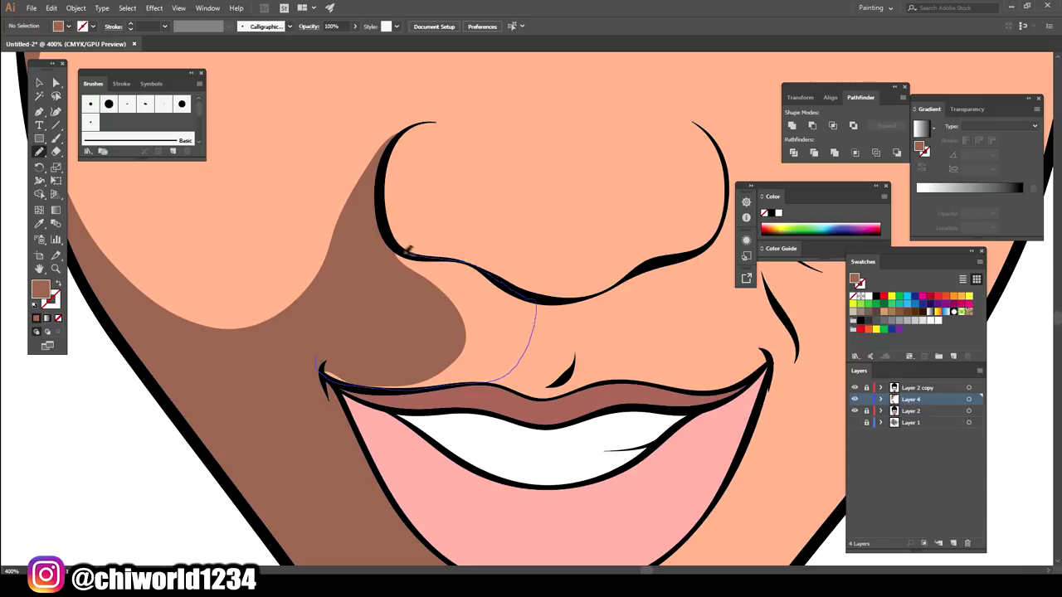
pyautogui.moveTo(413, 250); pyautogui.dragTo(358, 246)
pyautogui.scroll(-4, 621, 437)
pyautogui.scroll(5, 621, 437)
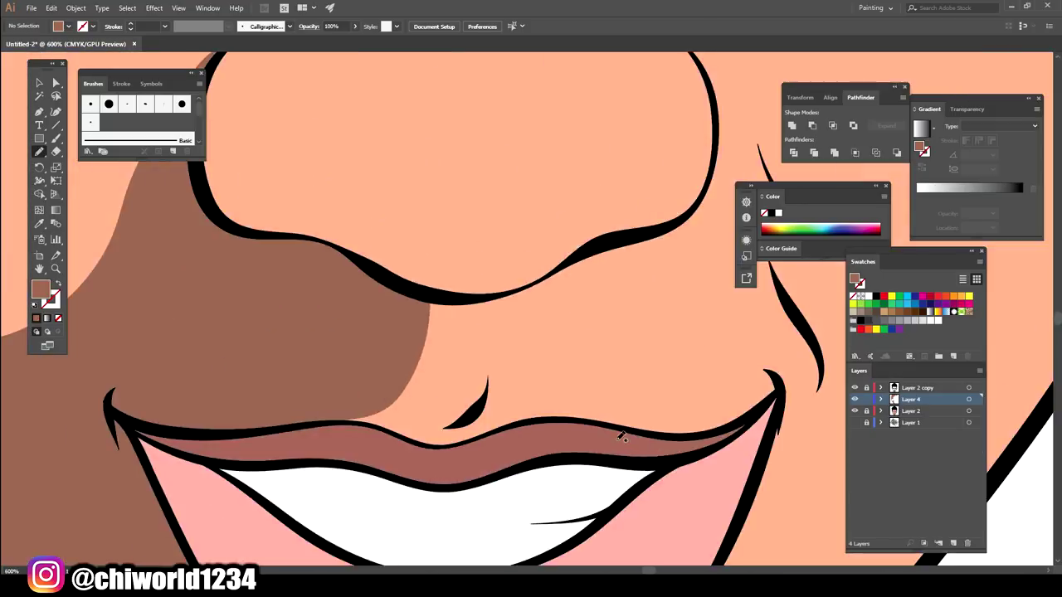
pyautogui.moveTo(423, 350)
pyautogui.mouseDown()
pyautogui.moveTo(469, 320)
pyautogui.moveTo(492, 348)
pyautogui.mouseUp()
pyautogui.moveTo(544, 275); pyautogui.dragTo(400, 286)
# Draw a shadow from the left eyelid to the brow and one at the right eye's inner corner
pyautogui.scroll(-4, 664, 365)
pyautogui.scroll(3, 654, 376)
pyautogui.scroll(6, 654, 376)
pyautogui.moveTo(487, 384)
pyautogui.mouseDown()
pyautogui.moveTo(422, 297)
pyautogui.moveTo(548, 370)
pyautogui.moveTo(548, 461)
pyautogui.mouseUp()
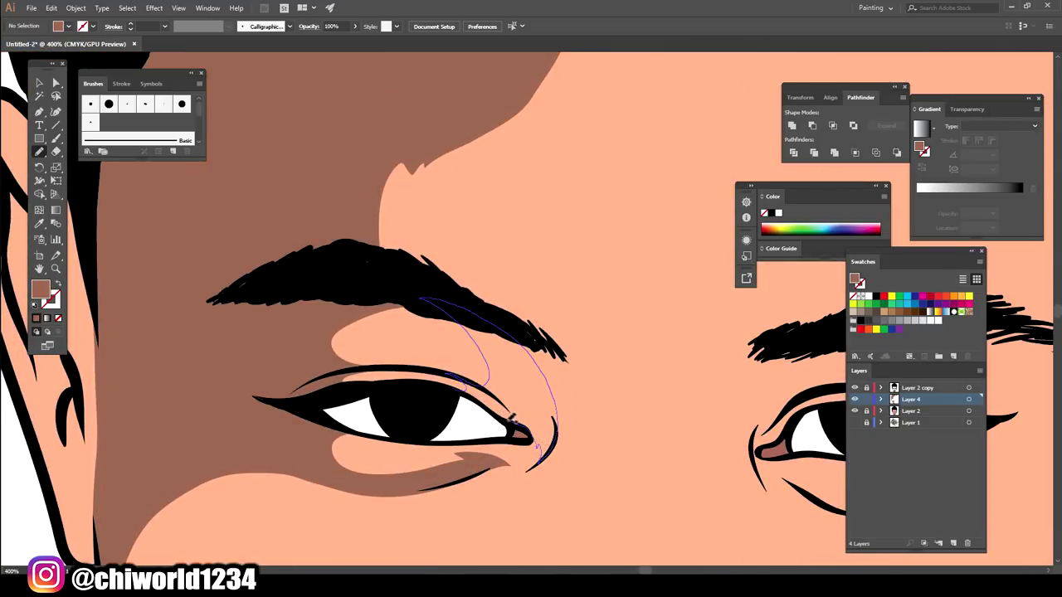
pyautogui.moveTo(477, 397); pyautogui.dragTo(483, 388)
pyautogui.scroll(-5, 704, 431)
pyautogui.scroll(5, 699, 427)
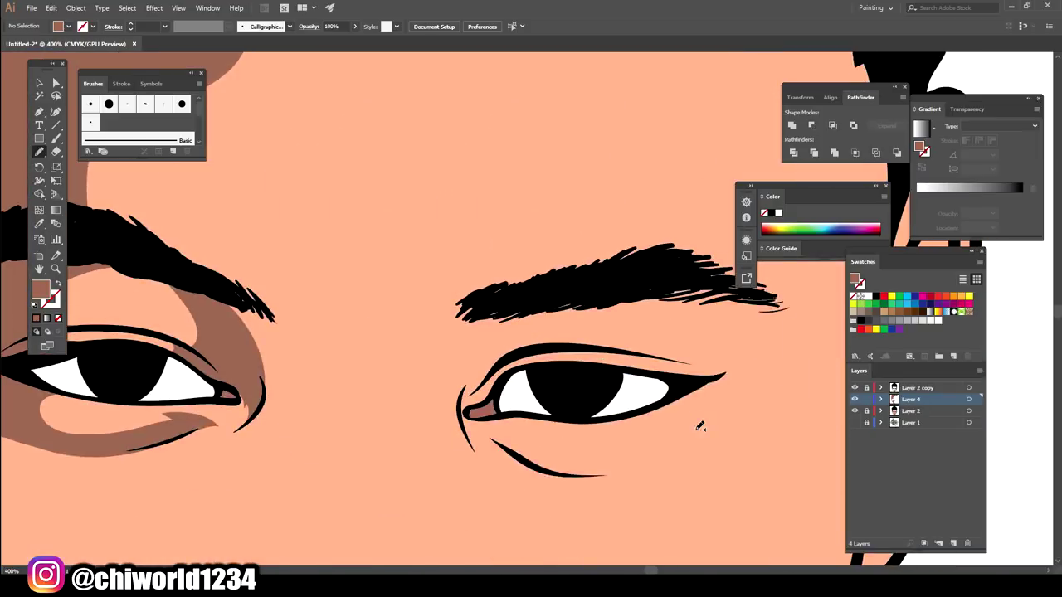
pyautogui.moveTo(545, 290)
pyautogui.mouseDown()
pyautogui.moveTo(486, 267)
pyautogui.moveTo(457, 296)
pyautogui.moveTo(462, 396)
pyautogui.moveTo(491, 440)
pyautogui.mouseUp()
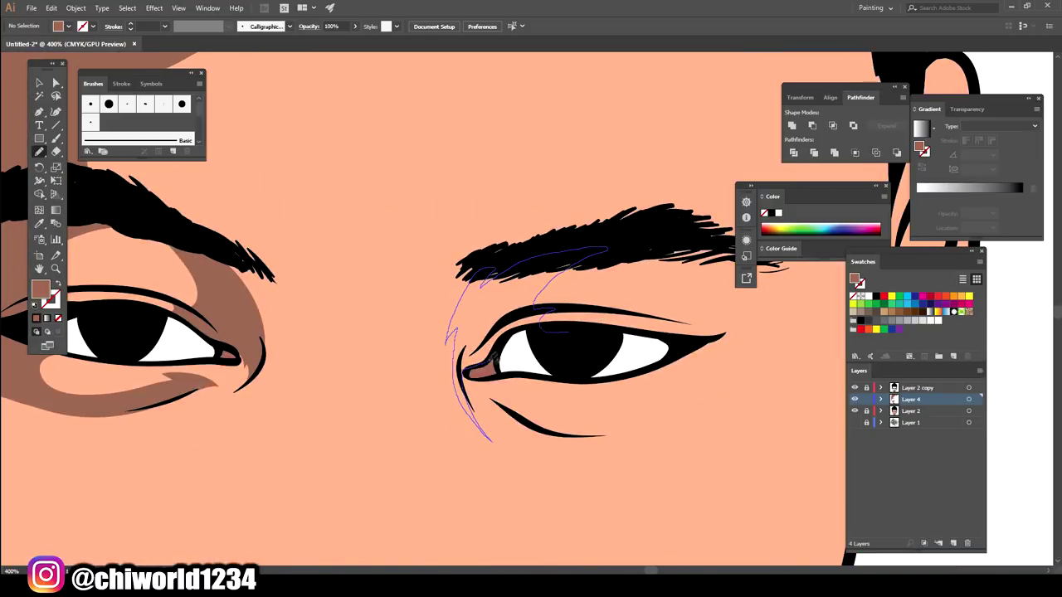
pyautogui.moveTo(540, 329); pyautogui.dragTo(465, 385)
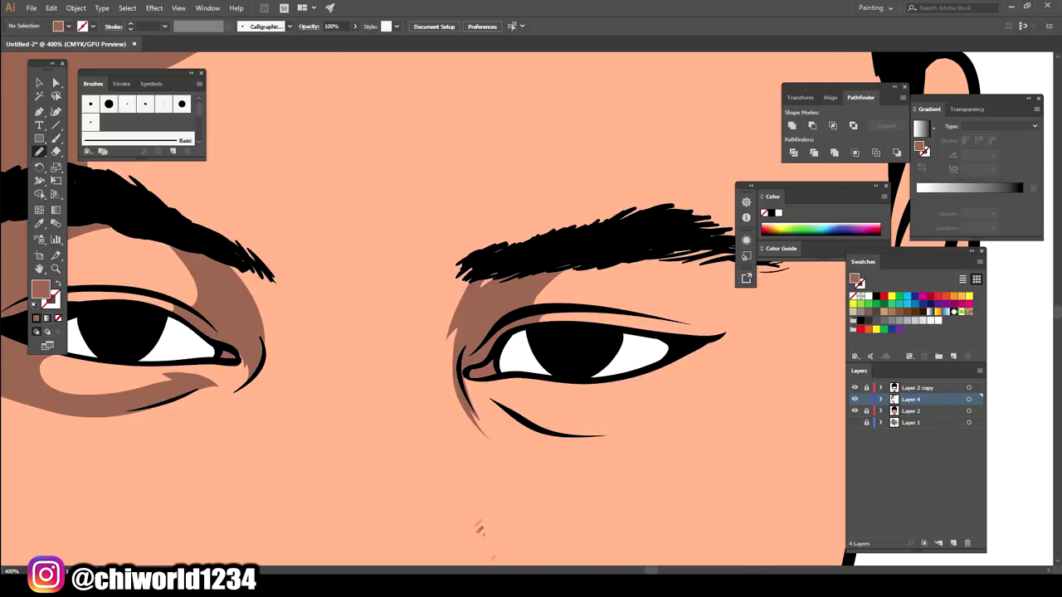
# Draw eyelid shadows under the brow up to the brow tip and along the lower eyelid
pyautogui.scroll(-5, 480, 529)
pyautogui.scroll(5, 542, 481)
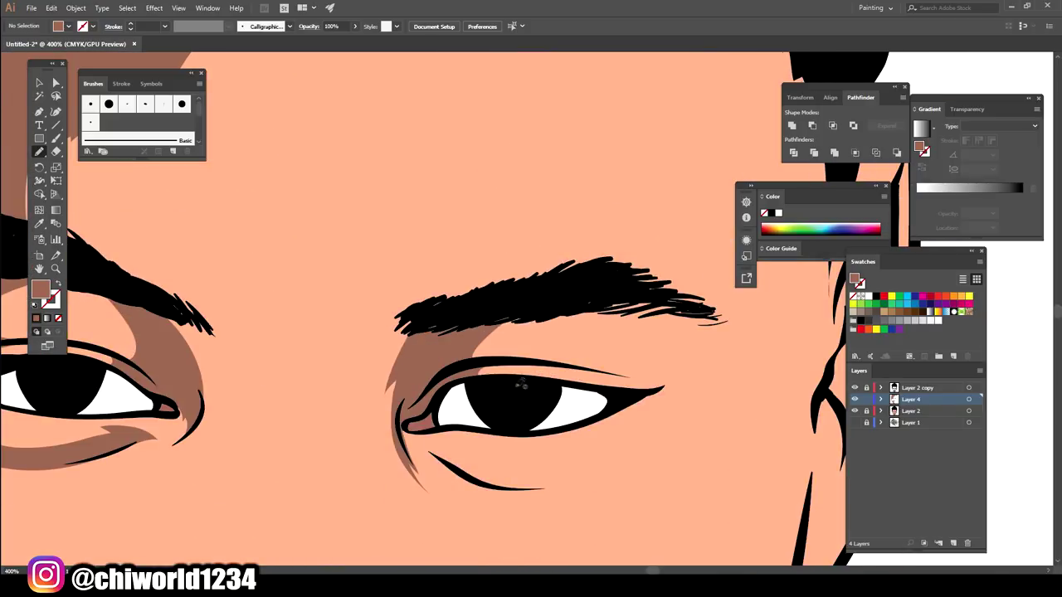
pyautogui.moveTo(508, 360)
pyautogui.mouseDown()
pyautogui.moveTo(547, 292)
pyautogui.moveTo(727, 324)
pyautogui.moveTo(677, 382)
pyautogui.moveTo(550, 384)
pyautogui.mouseUp()
pyautogui.moveTo(634, 390)
pyautogui.mouseDown()
pyautogui.moveTo(720, 356)
pyautogui.moveTo(574, 285)
pyautogui.mouseUp()
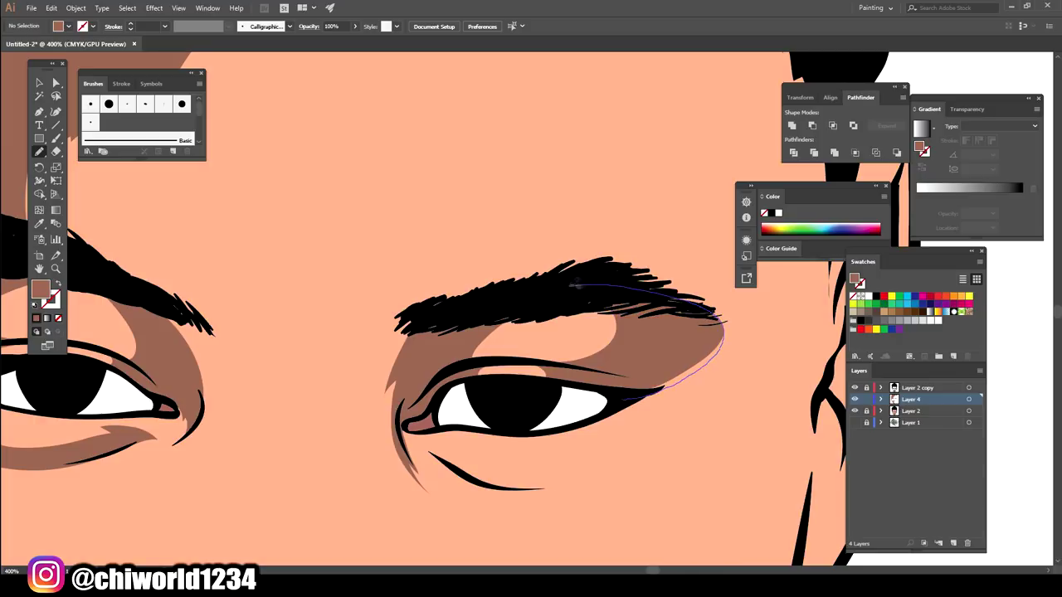
pyautogui.moveTo(593, 377); pyautogui.dragTo(630, 390)
pyautogui.scroll(-5, 676, 434)
pyautogui.scroll(5, 586, 465)
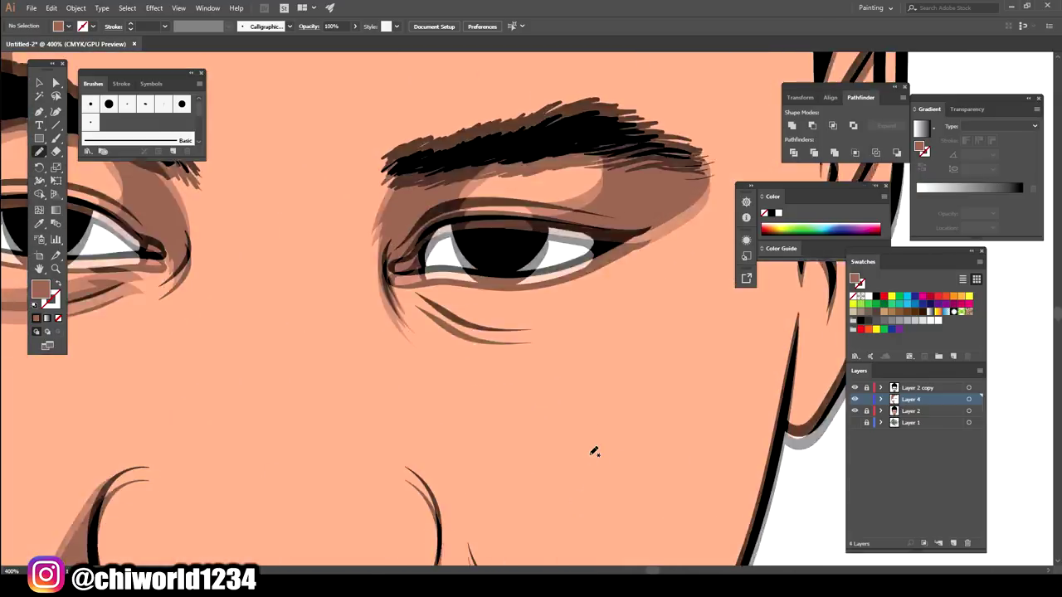
pyautogui.moveTo(452, 367)
pyautogui.mouseDown()
pyautogui.moveTo(426, 345)
pyautogui.moveTo(515, 357)
pyautogui.moveTo(653, 280)
pyautogui.moveTo(613, 357)
pyautogui.moveTo(460, 381)
pyautogui.moveTo(438, 362)
pyautogui.mouseUp()
# Draw a closed brown shadow under the right eye out to its outer corner
pyautogui.hotkey('ctrl', '-')
pyautogui.hotkey('ctrl', '-')
pyautogui.hotkey('ctrl', '-')
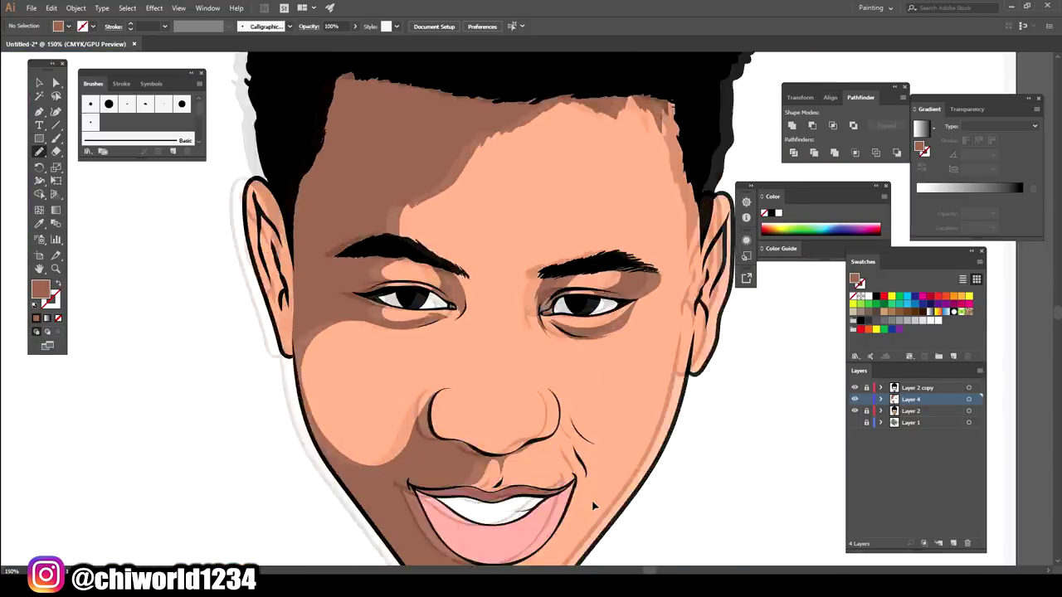
pyautogui.hotkey('ctrl', '+')
pyautogui.hotkey('ctrl', '+')
pyautogui.hotkey('ctrl', '+')
pyautogui.moveTo(489, 371)
pyautogui.mouseDown()
pyautogui.moveTo(488, 326)
pyautogui.moveTo(624, 253)
pyautogui.moveTo(537, 365)
pyautogui.mouseUp()
pyautogui.moveTo(494, 405); pyautogui.dragTo(620, 282)
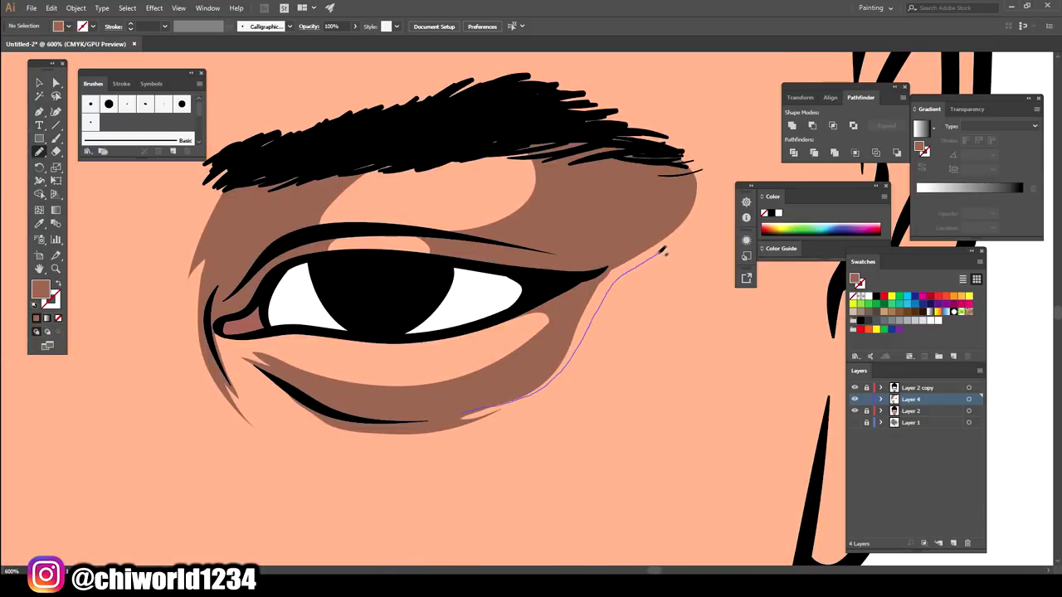
pyautogui.moveTo(684, 225); pyautogui.dragTo(631, 151)
# Shade along the smile line beside the nose
pyautogui.hotkey('ctrl', '-')
pyautogui.hotkey('ctrl', '-')
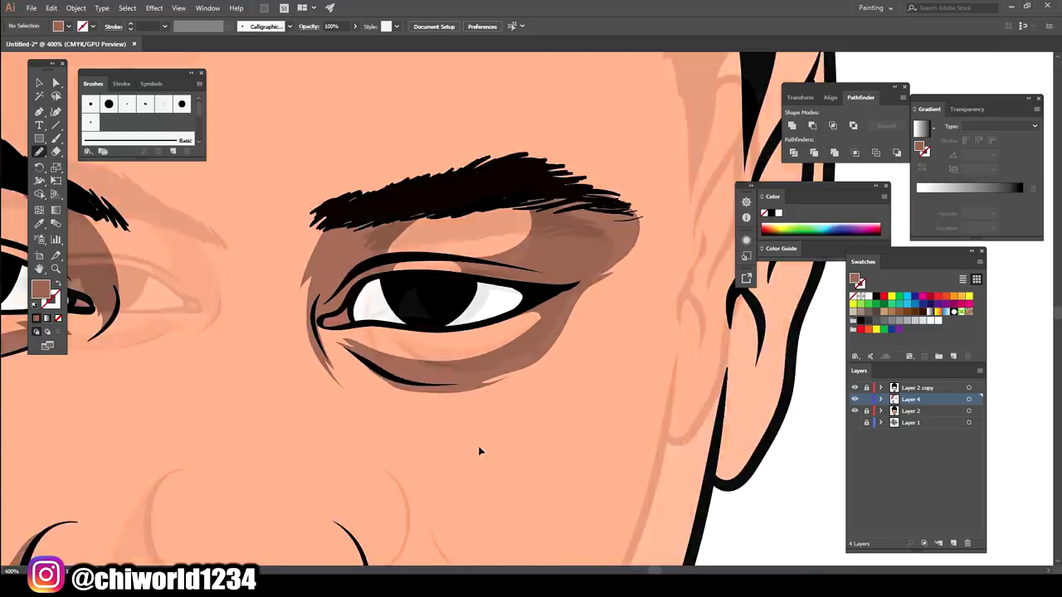
pyautogui.hotkey('ctrl', '-')
pyautogui.hotkey('ctrl', '-')
pyautogui.hotkey('ctrl', '-')
pyautogui.scroll(3, 652, 449)
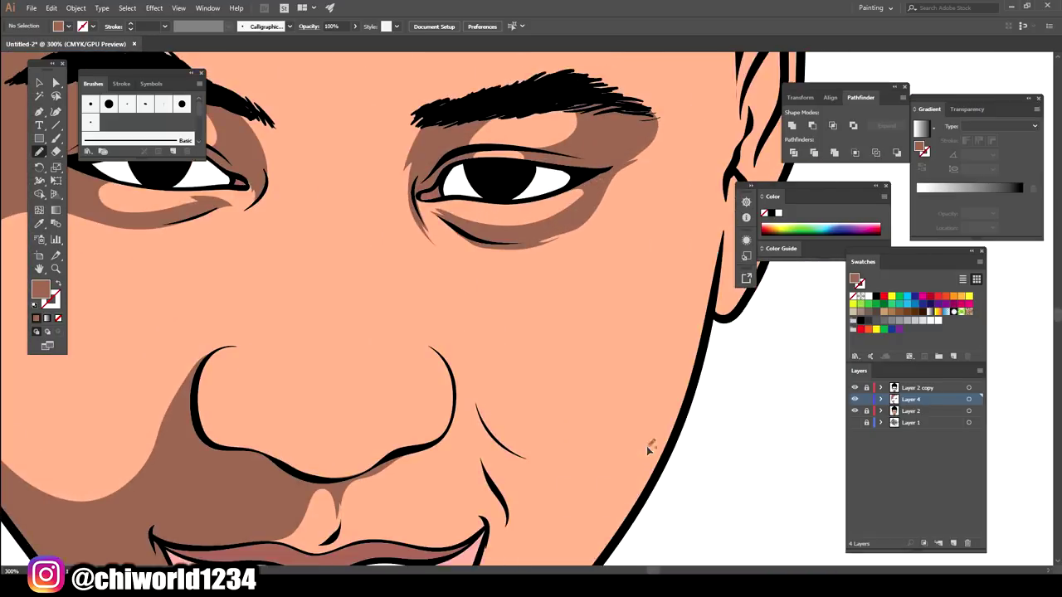
pyautogui.moveTo(477, 424); pyautogui.dragTo(499, 511)
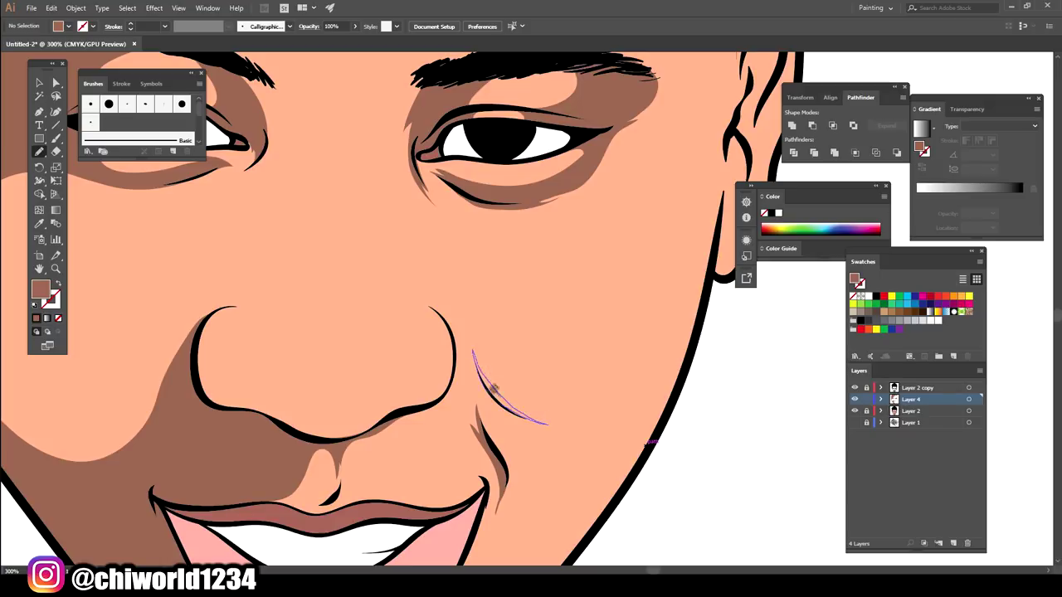
# Shade the ear's inner folds, upper part and outline, then fit the artboard in view
pyautogui.hotkey('ctrl', '-')
pyautogui.hotkey('ctrl', '-')
pyautogui.hotkey('ctrl', '-')
pyautogui.scroll(5, 597, 413)
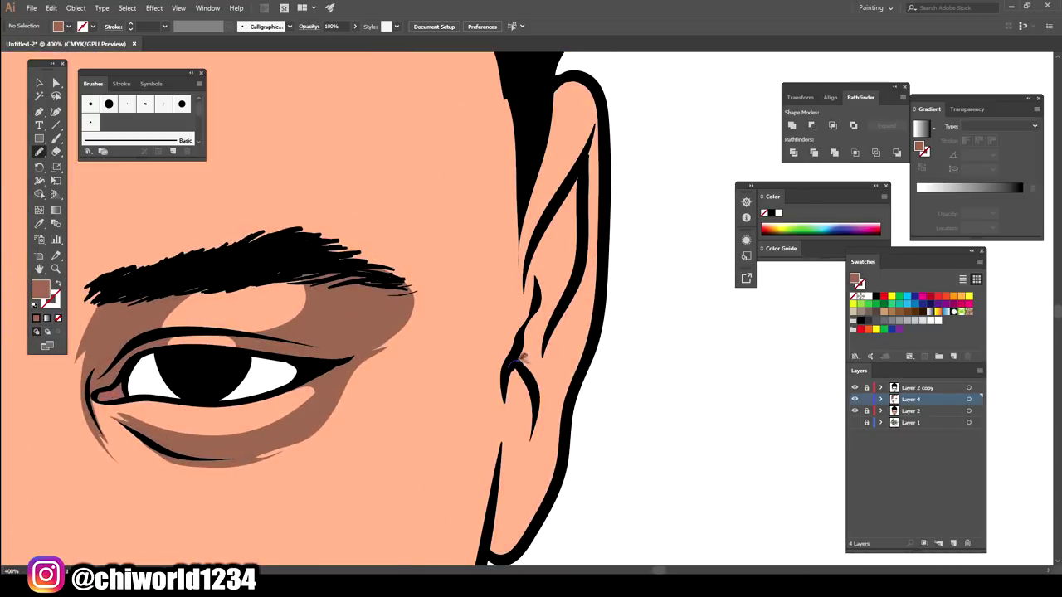
pyautogui.moveTo(535, 361); pyautogui.dragTo(519, 336)
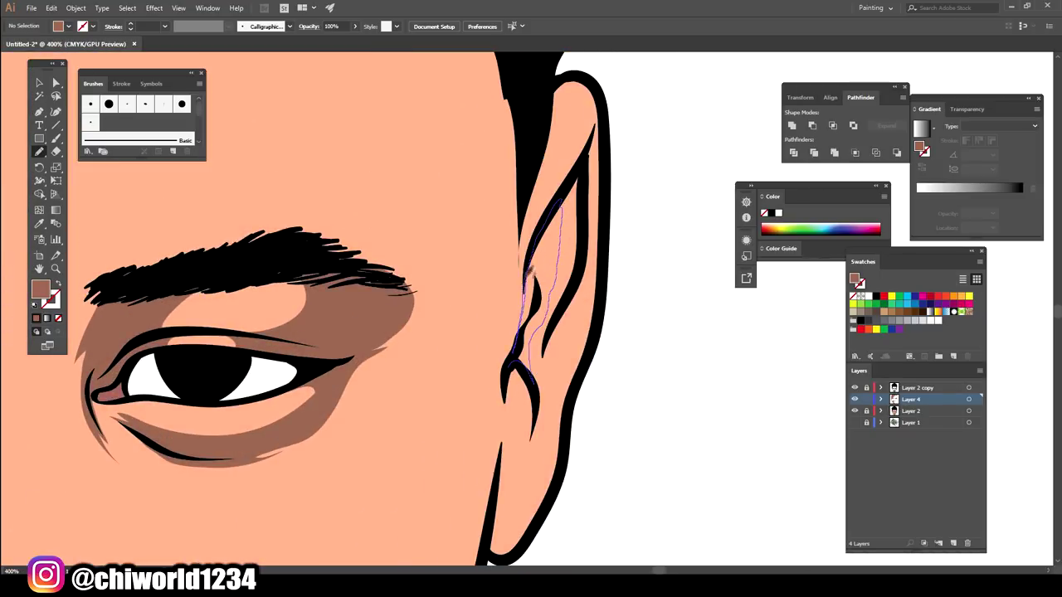
pyautogui.scroll(2, 521, 297)
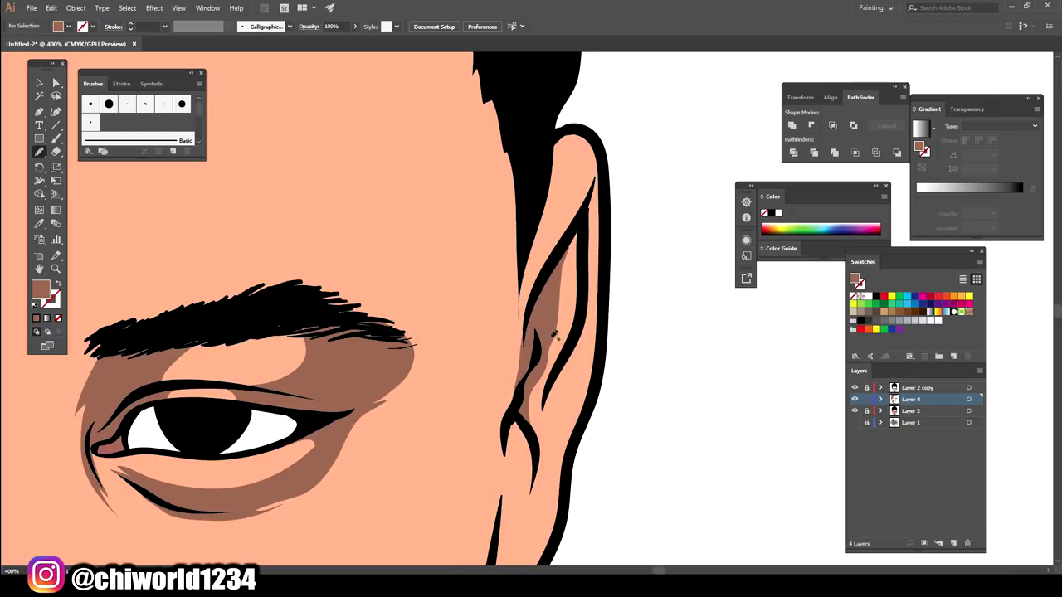
pyautogui.moveTo(547, 248)
pyautogui.mouseDown()
pyautogui.moveTo(540, 176)
pyautogui.moveTo(531, 320)
pyautogui.mouseUp()
pyautogui.moveTo(523, 357); pyautogui.dragTo(521, 274)
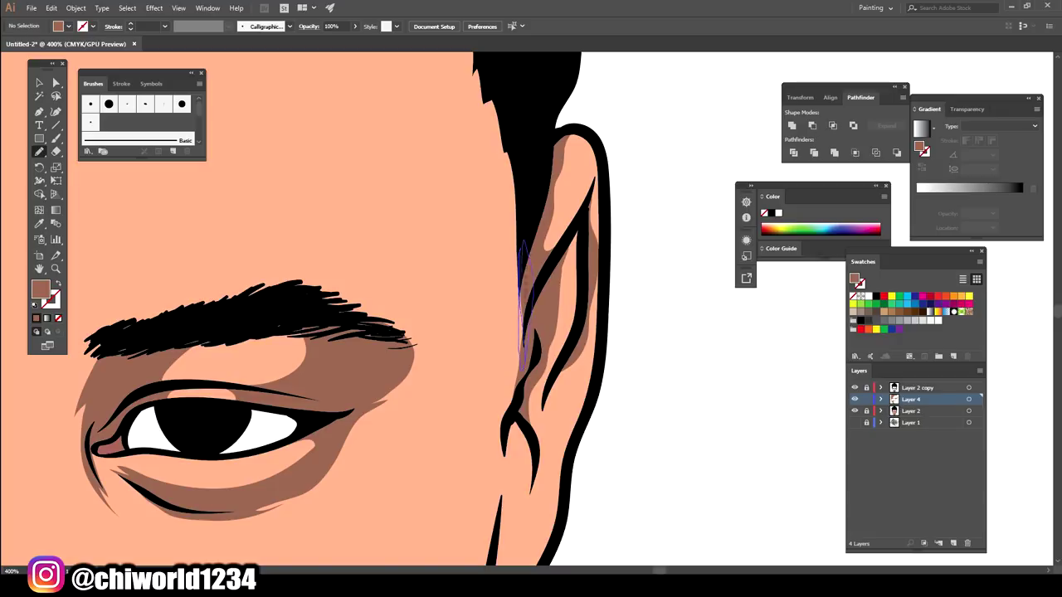
pyautogui.scroll(-3, 531, 332)
pyautogui.scroll(-3, 532, 331)
pyautogui.scroll(3, 554, 301)
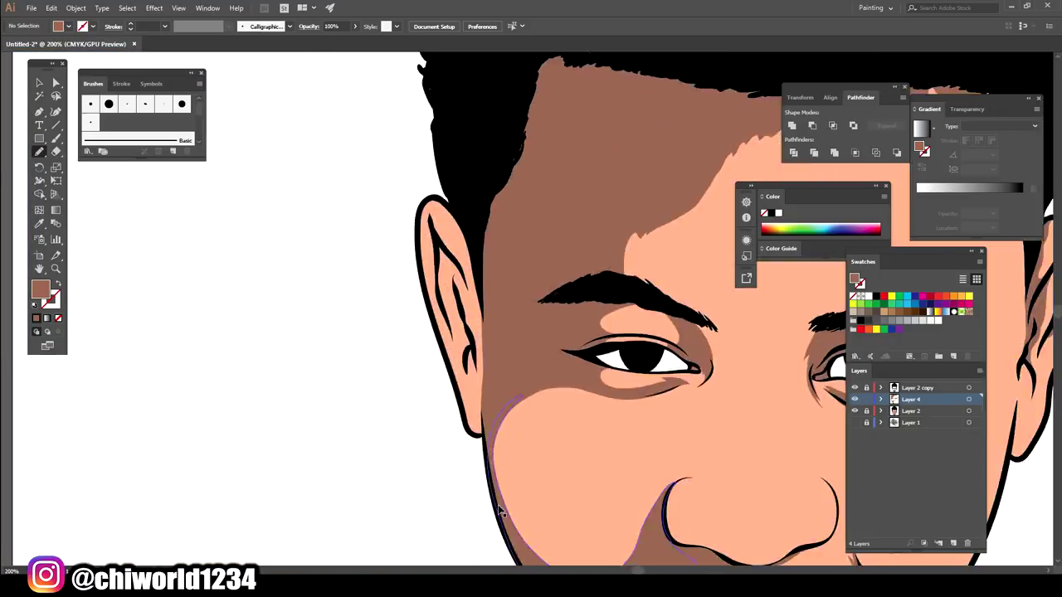
pyautogui.scroll(2, 554, 301)
pyautogui.moveTo(444, 481); pyautogui.dragTo(480, 344)
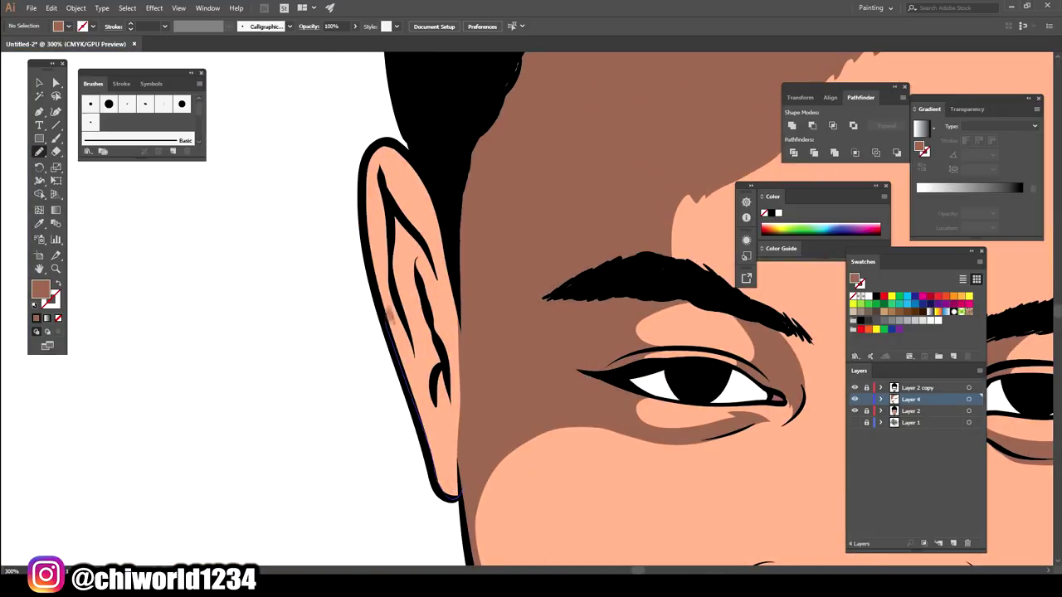
pyautogui.hotkey('ctrl', '0')
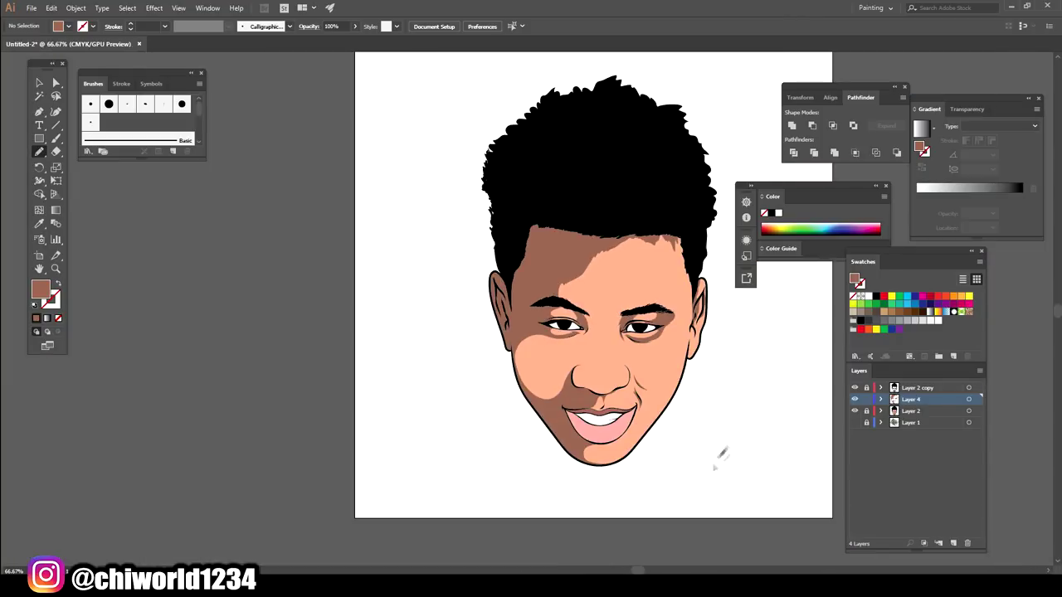
# Select the brown face shading and merge it into one shape with Pathfinder Merge
pyautogui.scroll(2, 765, 483)
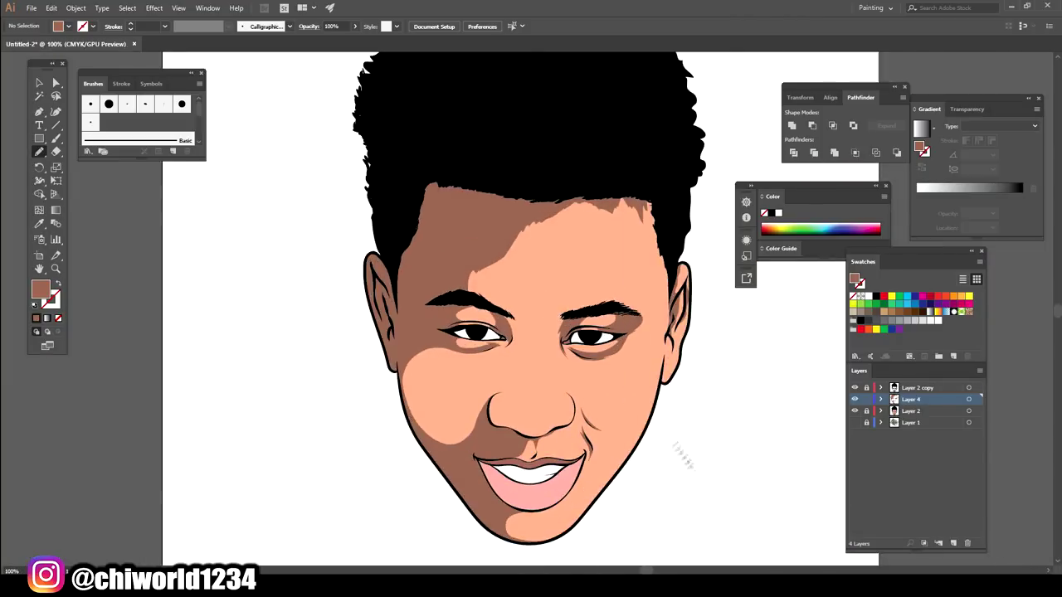
pyautogui.scroll(-2, 692, 474)
pyautogui.click(39, 82)
pyautogui.hotkey('ctrl', 'a')
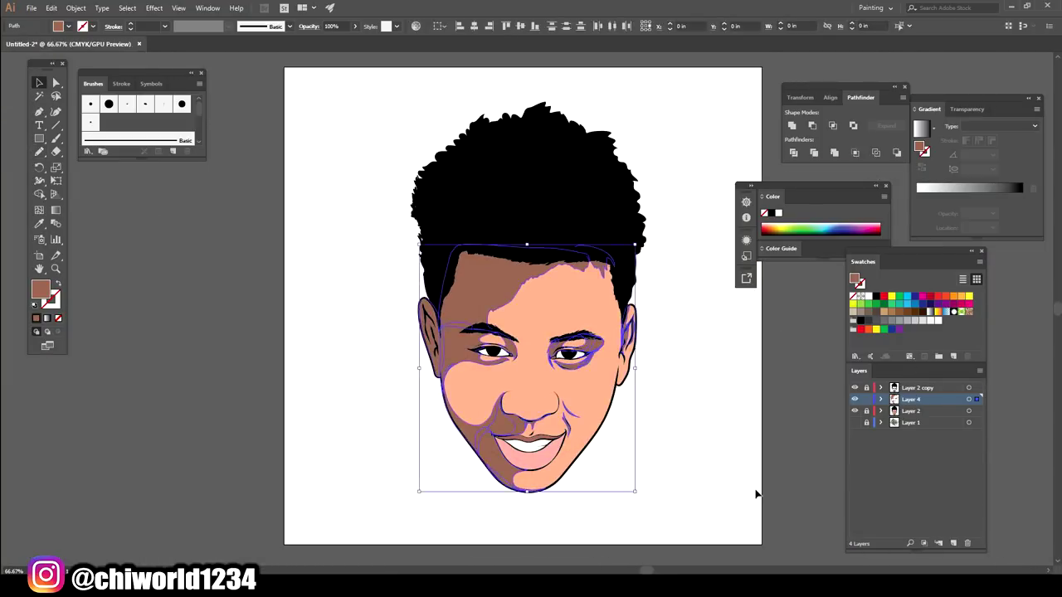
pyautogui.click(76, 8)
pyautogui.click(834, 153)
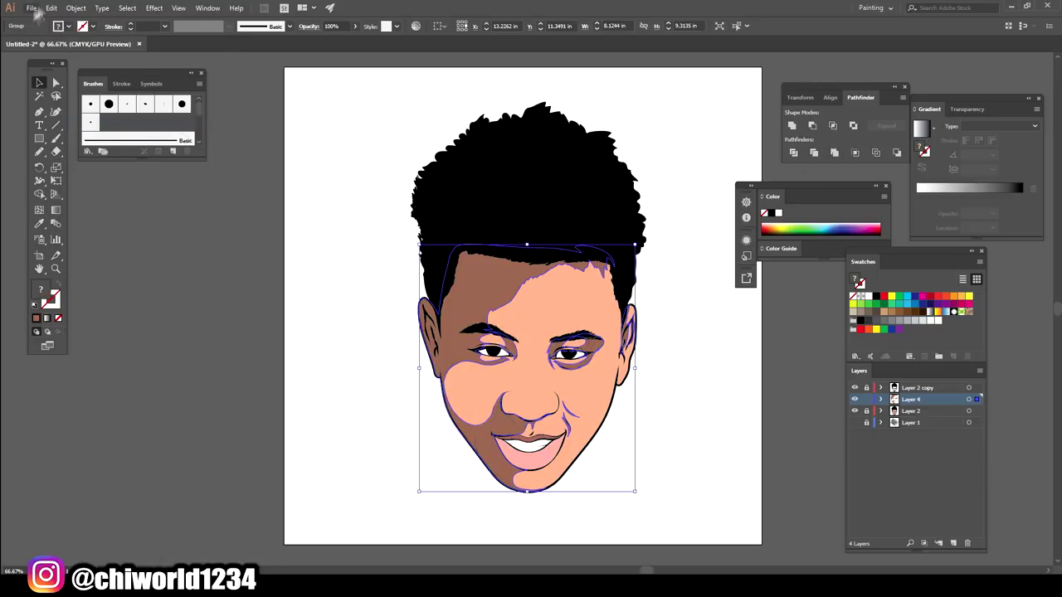
# Recolor the merged shading to a deeper brown with saturation 53% and brightness 50%
pyautogui.click(51, 8)
pyautogui.click(319, 202)
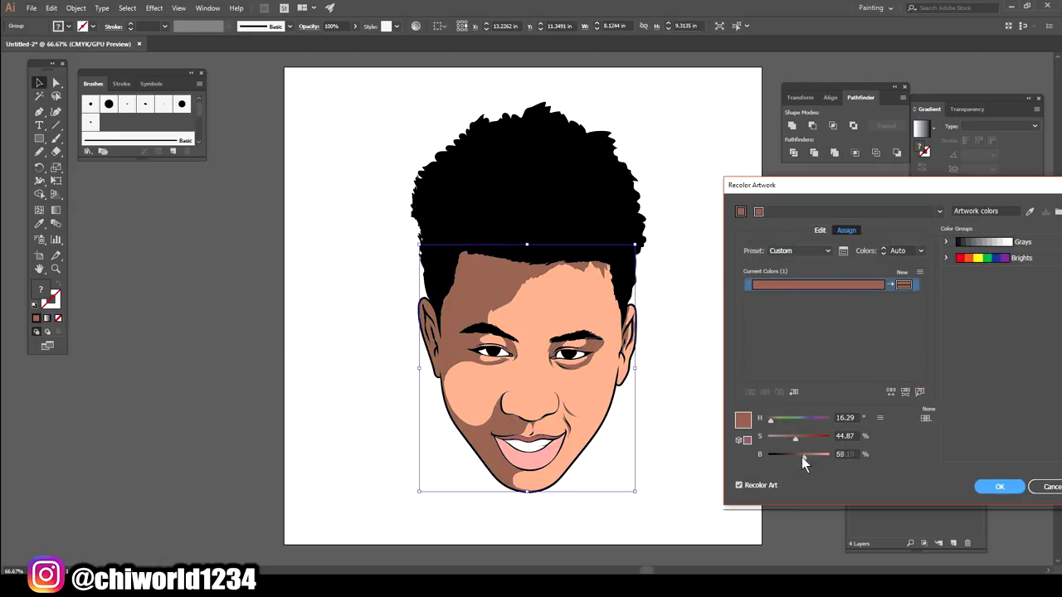
pyautogui.moveTo(804, 457); pyautogui.dragTo(796, 458)
pyautogui.click(798, 437)
pyautogui.click(998, 487)
pyautogui.hotkey('ctrl', 'shift', 'a')
pyautogui.hotkey('ctrl', '1')
pyautogui.hotkey('ctrl', '+')
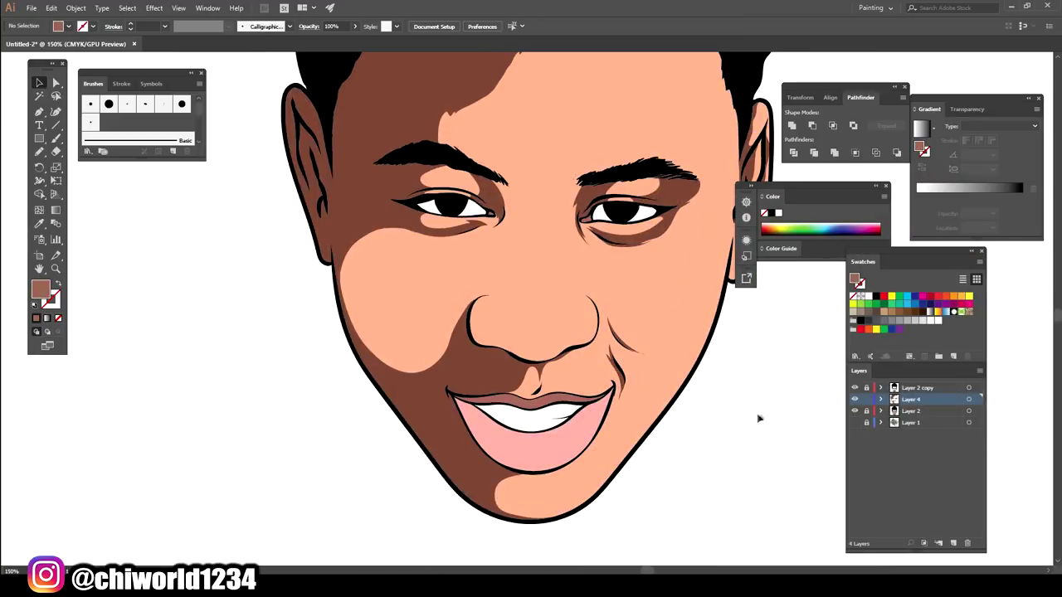
# Add an active Layer 5 and set the fill to the darker tan #D69274
pyautogui.click(911, 411)
pyautogui.click(953, 543)
pyautogui.press('i')
pyautogui.click(501, 293)
pyautogui.doubleClick(40, 289)
pyautogui.click(744, 438)
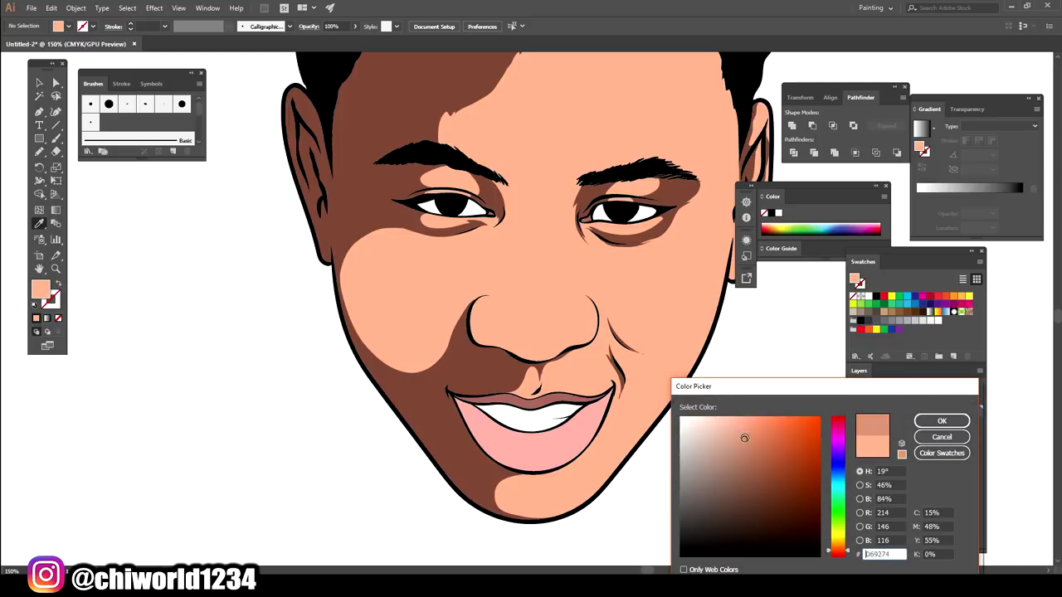
pyautogui.click(942, 421)
# Paint a first shading shape across the brow area with the Blob Brush
pyautogui.scroll(2, 531, 307)
pyautogui.hotkey('shift', 'b')
pyautogui.hotkey('ctrl', '+')
pyautogui.hotkey('ctrl', '+')
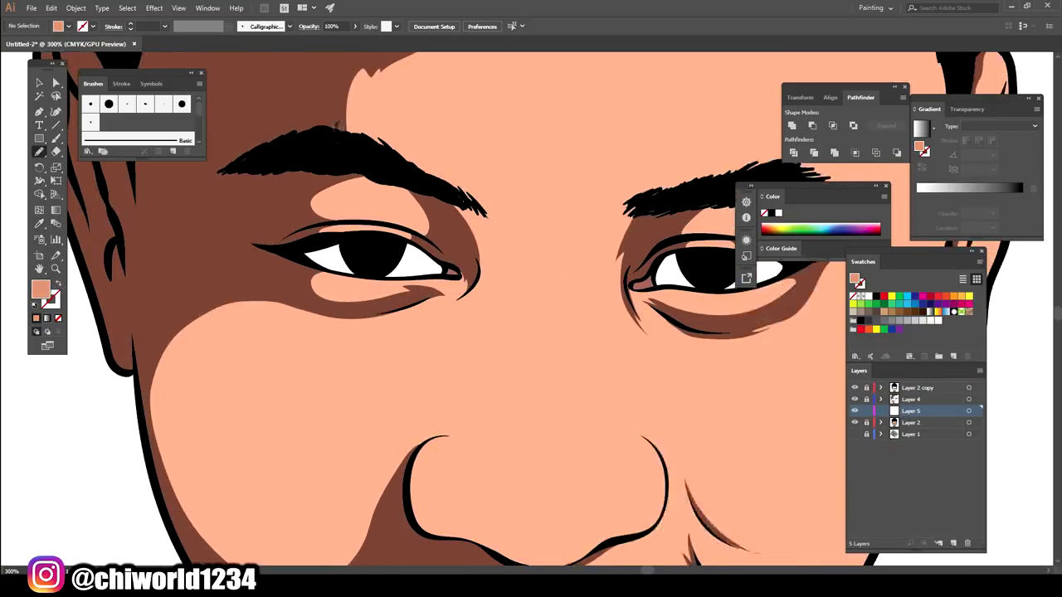
pyautogui.scroll(1, 531, 307)
pyautogui.moveTo(377, 195)
pyautogui.mouseDown()
pyautogui.moveTo(709, 241)
pyautogui.moveTo(377, 207)
pyautogui.mouseUp()
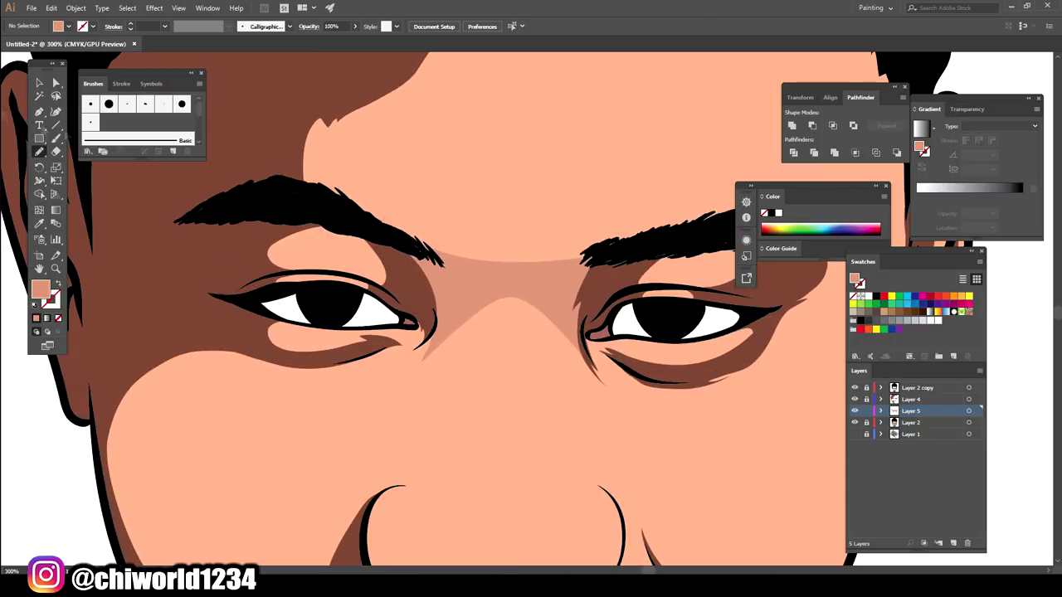
# Select the brow shading shape and give it a new shading fill colour
pyautogui.press('v')
pyautogui.hotkey('ctrl', 'a')
pyautogui.doubleClick(39, 289)
pyautogui.click(757, 441)
pyautogui.click(943, 420)
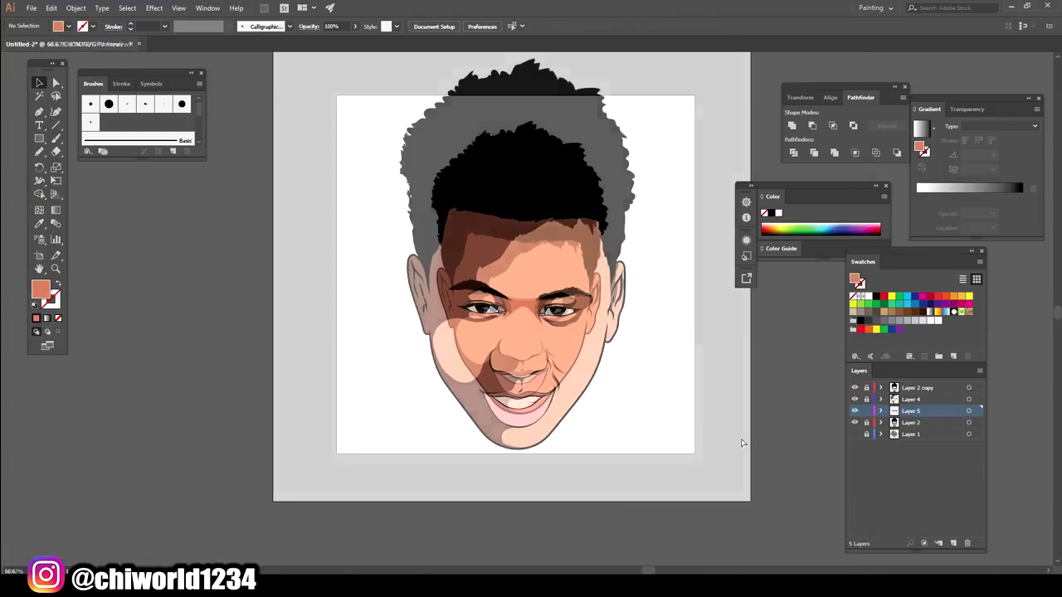
# Paint shading around the right eye, along the nose, above the lip and on the chin
pyautogui.press('b')
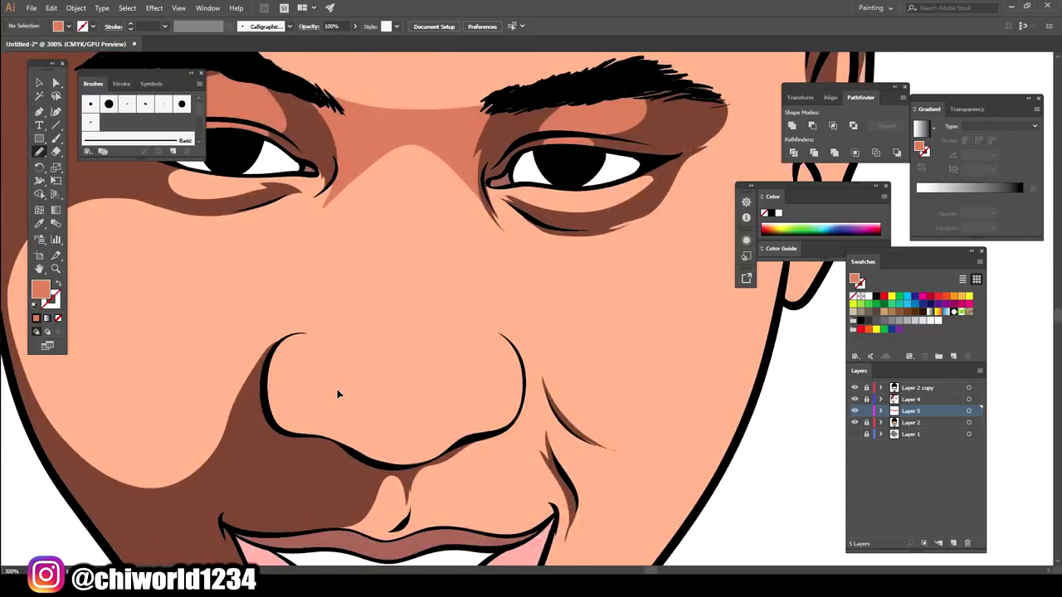
pyautogui.moveTo(415, 195)
pyautogui.mouseDown()
pyautogui.moveTo(501, 305)
pyautogui.moveTo(639, 288)
pyautogui.moveTo(687, 220)
pyautogui.mouseUp()
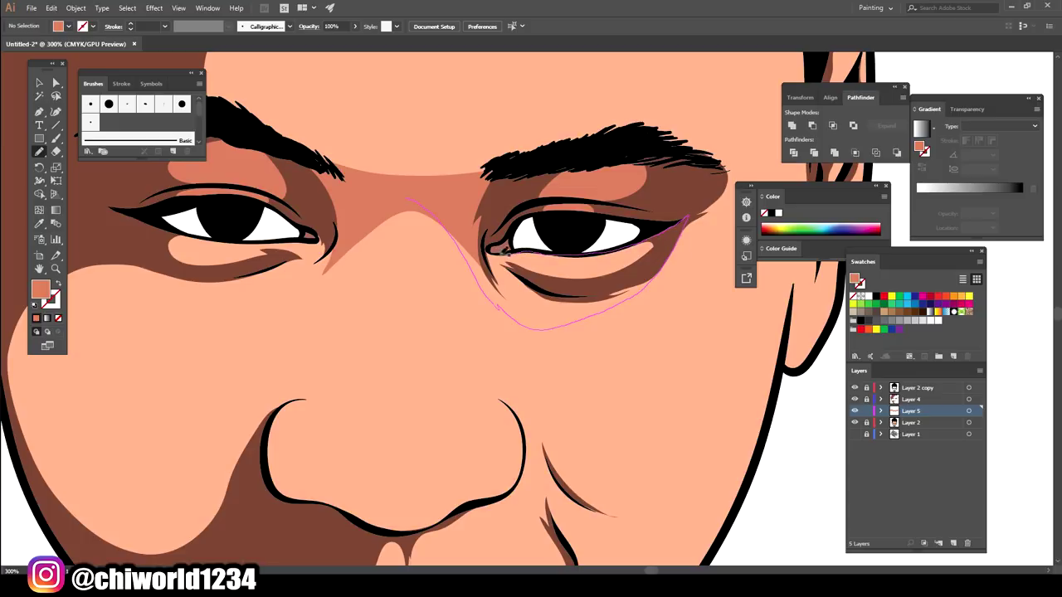
pyautogui.moveTo(486, 243); pyautogui.dragTo(421, 189)
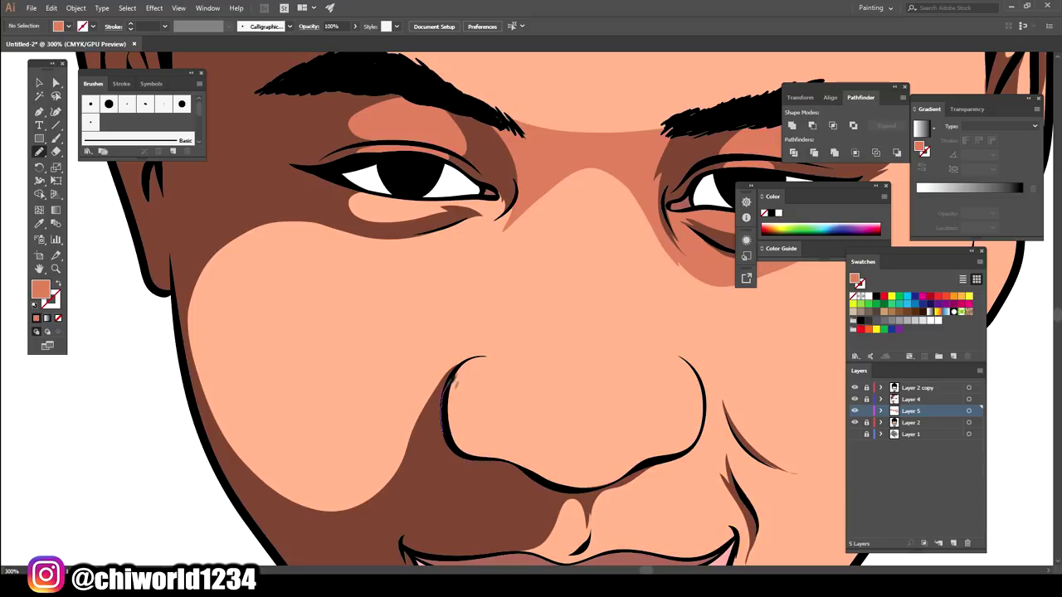
pyautogui.moveTo(473, 313)
pyautogui.mouseDown()
pyautogui.moveTo(585, 171)
pyautogui.moveTo(682, 267)
pyautogui.mouseUp()
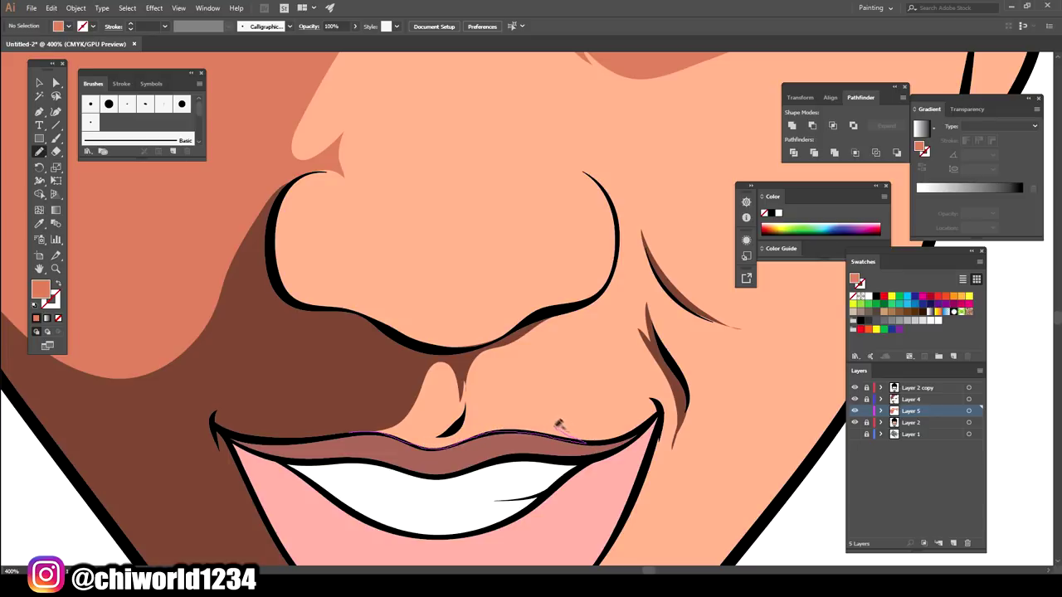
pyautogui.moveTo(606, 298); pyautogui.dragTo(503, 335)
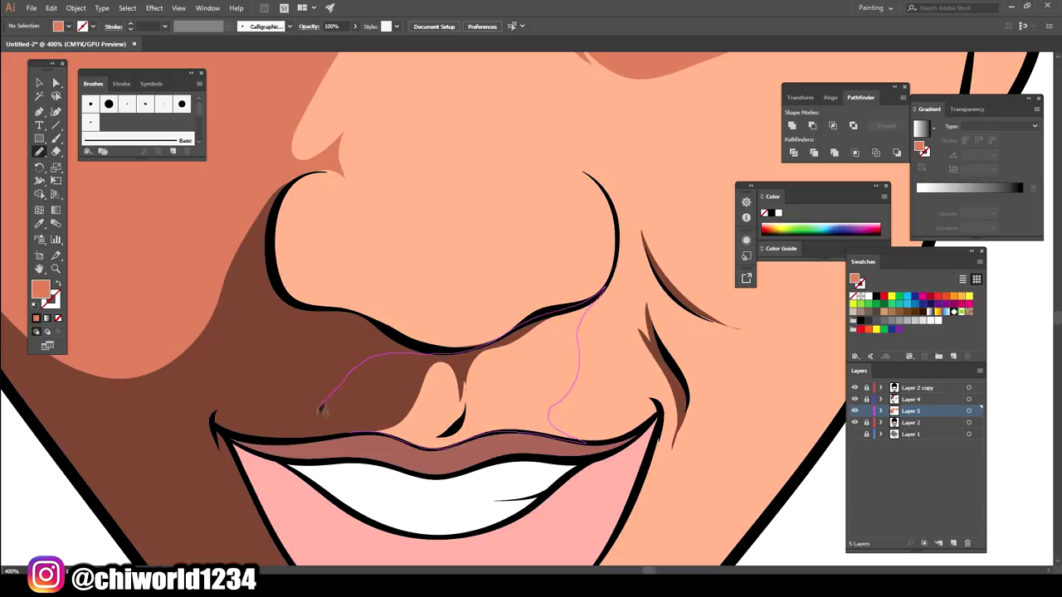
pyautogui.moveTo(324, 409); pyautogui.dragTo(326, 411)
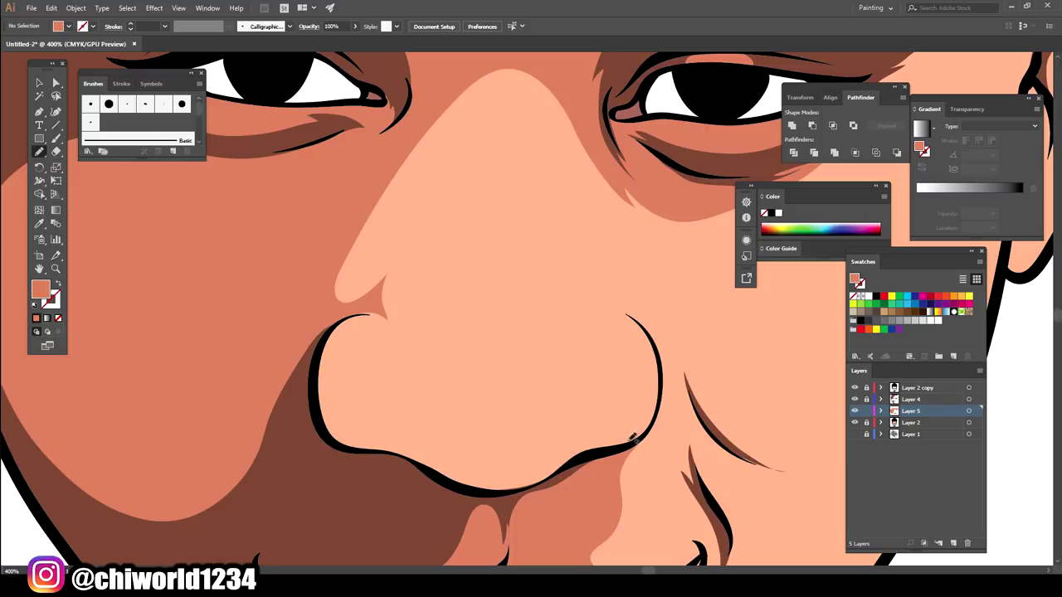
pyautogui.moveTo(592, 433)
pyautogui.mouseDown()
pyautogui.moveTo(471, 455)
pyautogui.moveTo(320, 416)
pyautogui.moveTo(619, 454)
pyautogui.mouseUp()
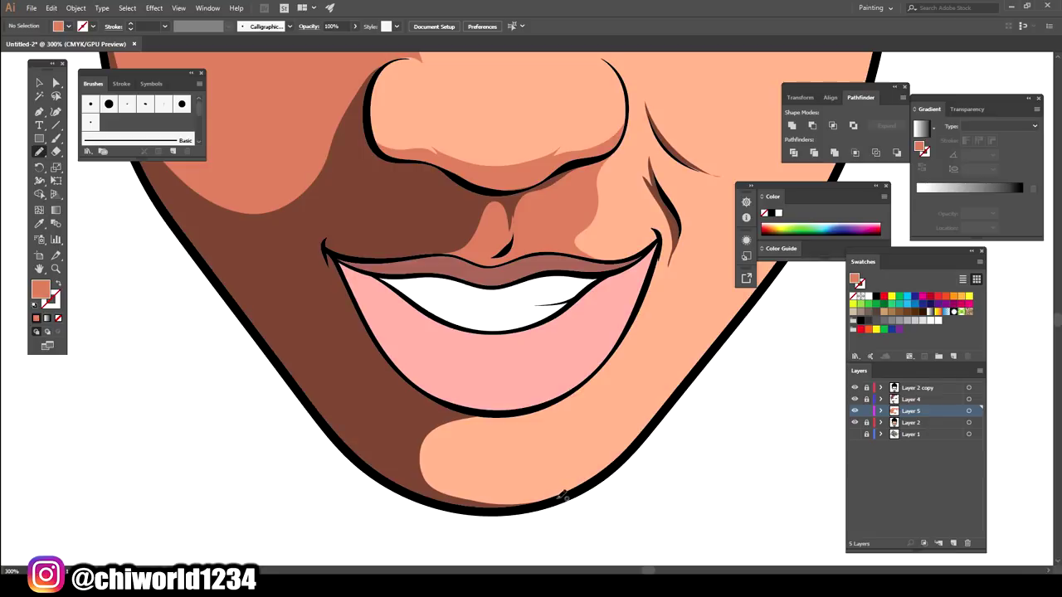
pyautogui.moveTo(563, 495)
pyautogui.mouseDown()
pyautogui.moveTo(524, 478)
pyautogui.moveTo(570, 419)
pyautogui.mouseUp()
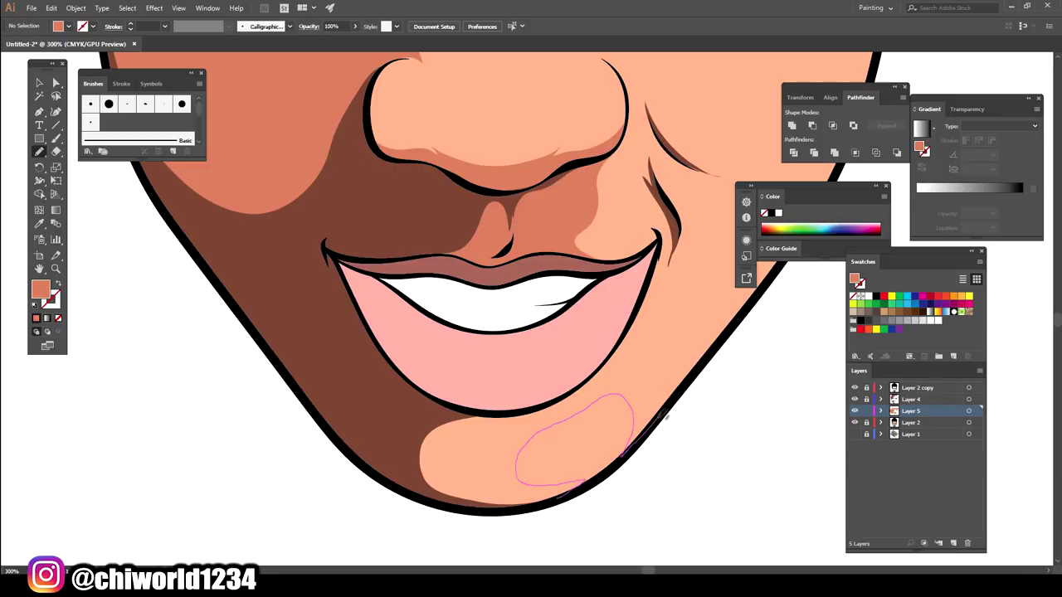
pyautogui.moveTo(730, 328)
pyautogui.mouseDown()
pyautogui.moveTo(663, 291)
pyautogui.moveTo(668, 266)
pyautogui.moveTo(614, 357)
pyautogui.moveTo(477, 408)
pyautogui.moveTo(432, 469)
pyautogui.mouseUp()
# Paint shading along the cheek crease and across the cheek from the nose
pyautogui.hotkey('ctrl', '0')
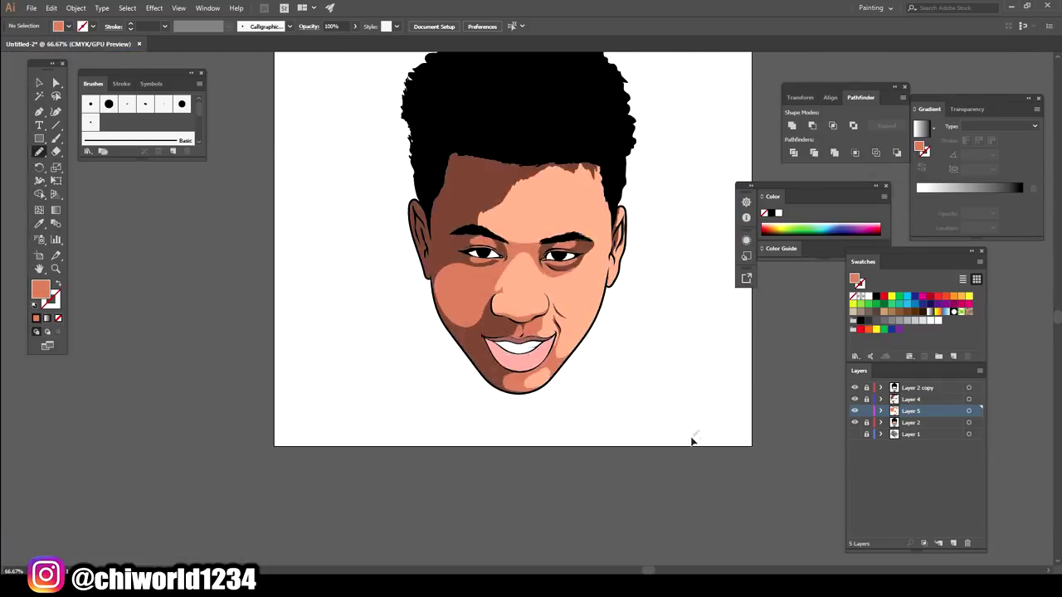
pyautogui.scroll(3, 695, 435)
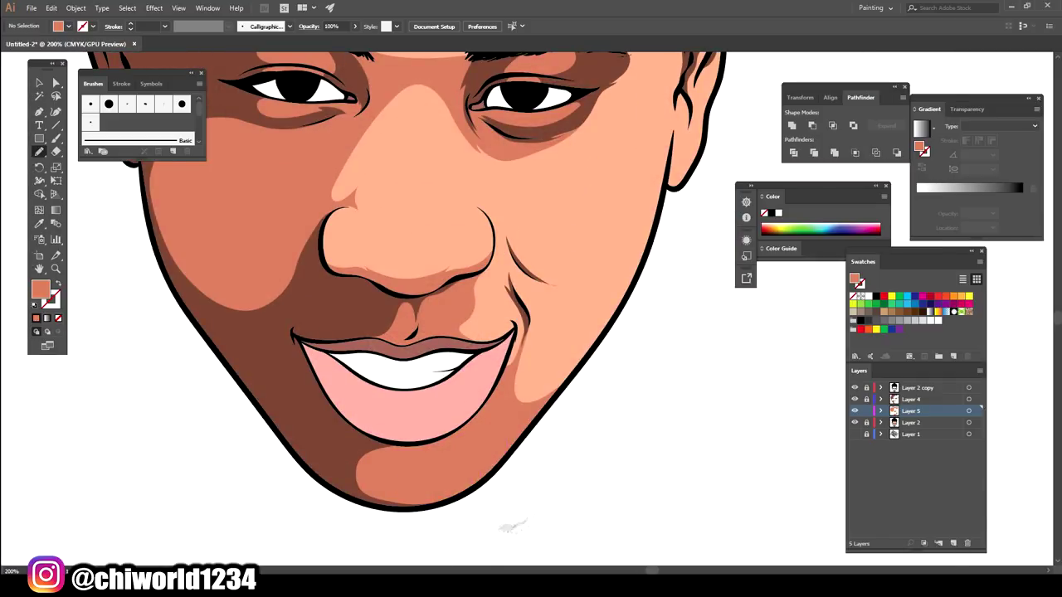
pyautogui.hotkey('ctrl', '0')
pyautogui.scroll(4, 647, 431)
pyautogui.scroll(-1, 647, 438)
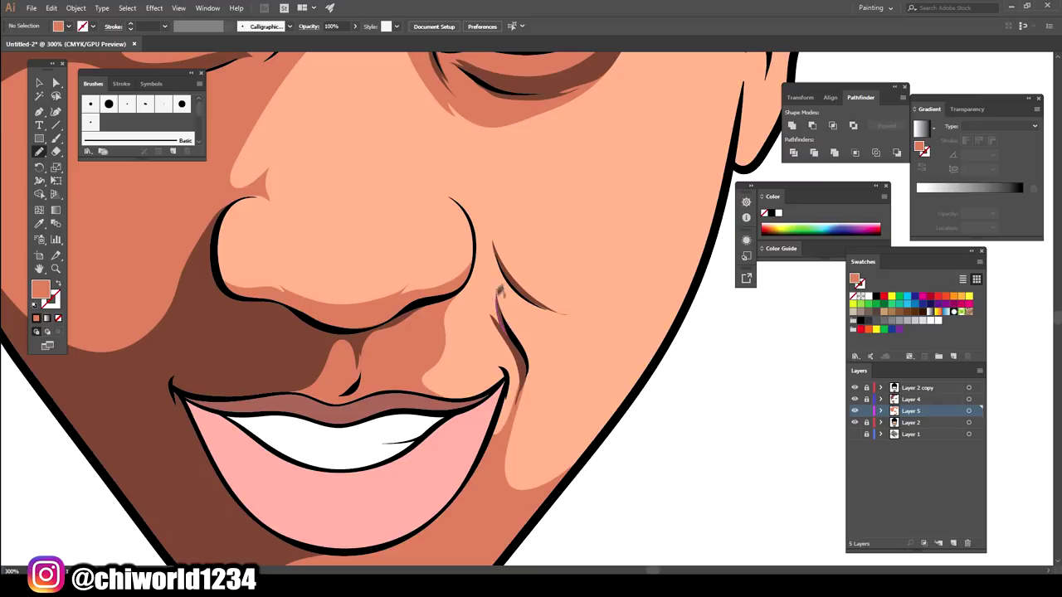
pyautogui.moveTo(553, 313); pyautogui.dragTo(510, 270)
pyautogui.moveTo(445, 196)
pyautogui.mouseDown()
pyautogui.moveTo(716, 241)
pyautogui.moveTo(487, 503)
pyautogui.mouseUp()
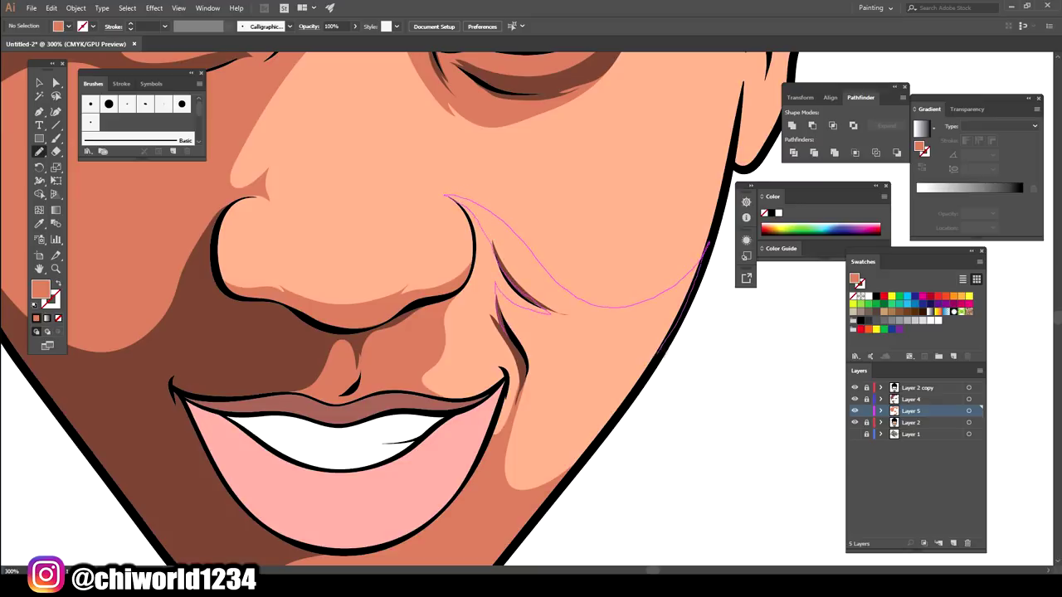
pyautogui.moveTo(523, 383); pyautogui.dragTo(519, 388)
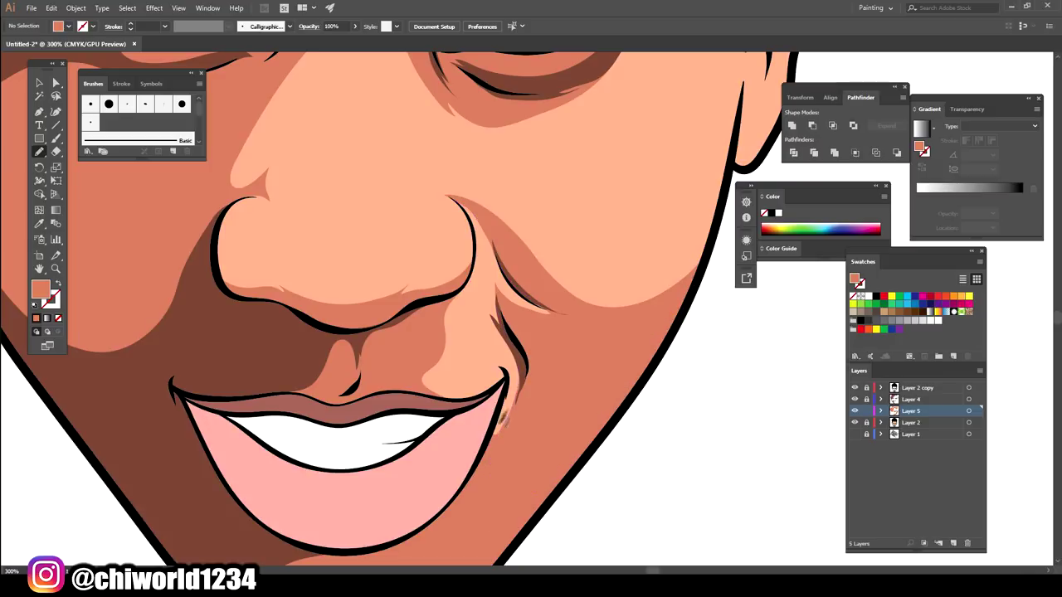
pyautogui.hotkey('ctrl', '1')
pyautogui.hotkey('ctrl', '+')
pyautogui.hotkey('ctrl', '+')
pyautogui.hotkey('ctrl', '+')
pyautogui.moveTo(537, 434); pyautogui.dragTo(539, 436)
# Add more shading beside the nose and over the nose bridge
pyautogui.hotkey('ctrl', '0')
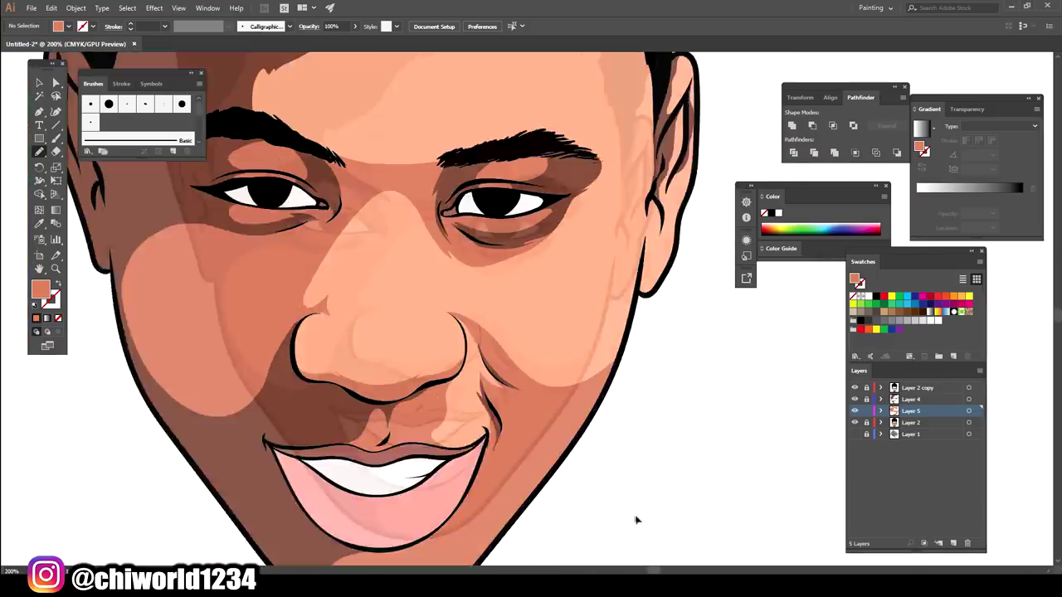
pyautogui.hotkey('ctrl', '+')
pyautogui.hotkey('ctrl', '+')
pyautogui.hotkey('ctrl', '+')
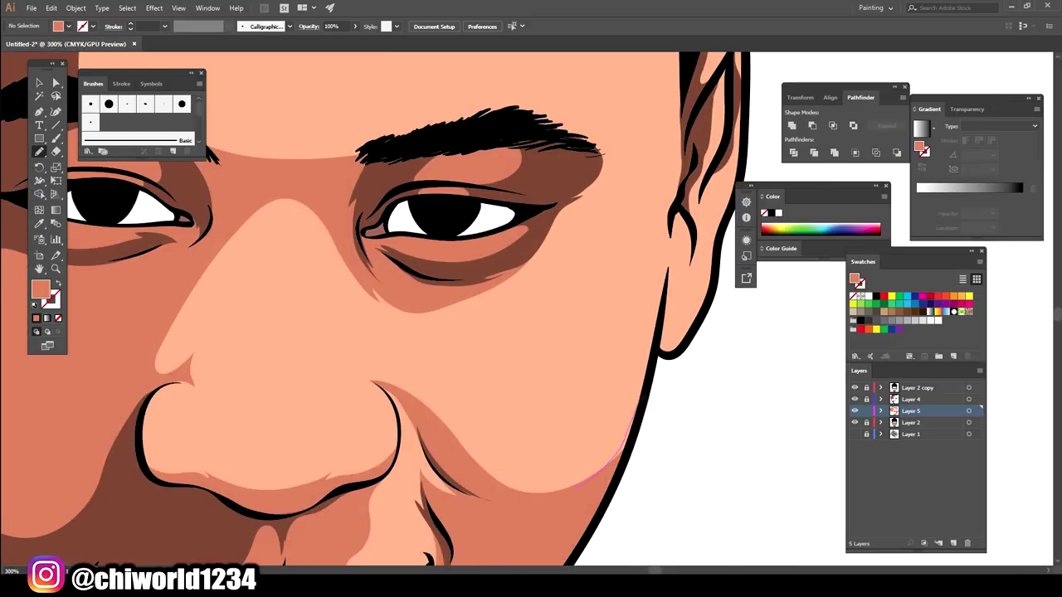
pyautogui.hotkey('ctrl', '1')
pyautogui.hotkey('ctrl', '+')
pyautogui.hotkey('ctrl', '+')
pyautogui.moveTo(618, 518); pyautogui.dragTo(570, 469)
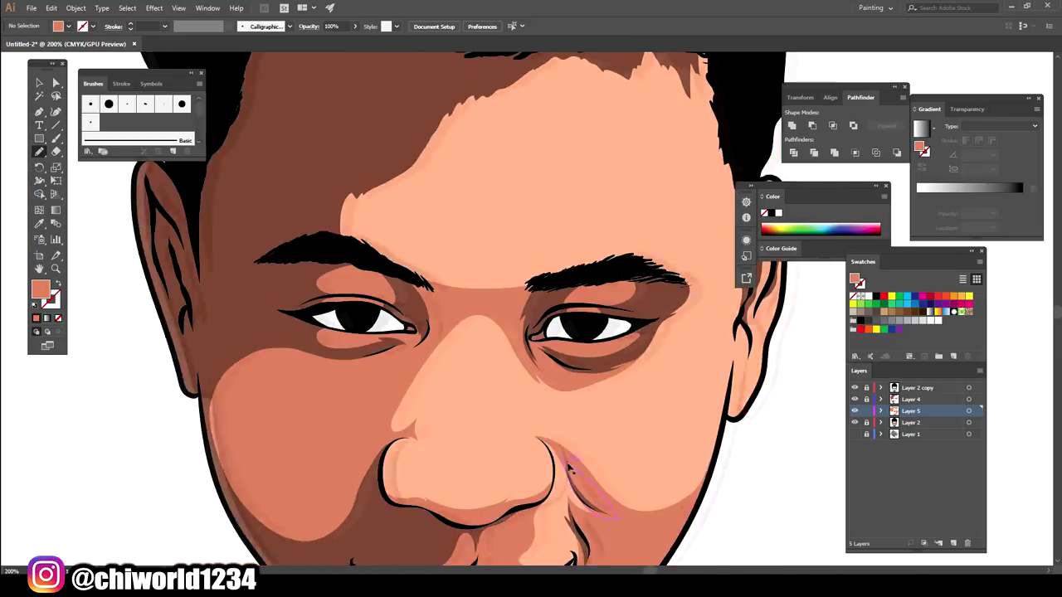
pyautogui.hotkey('ctrl', '+')
pyautogui.moveTo(362, 384); pyautogui.dragTo(583, 357)
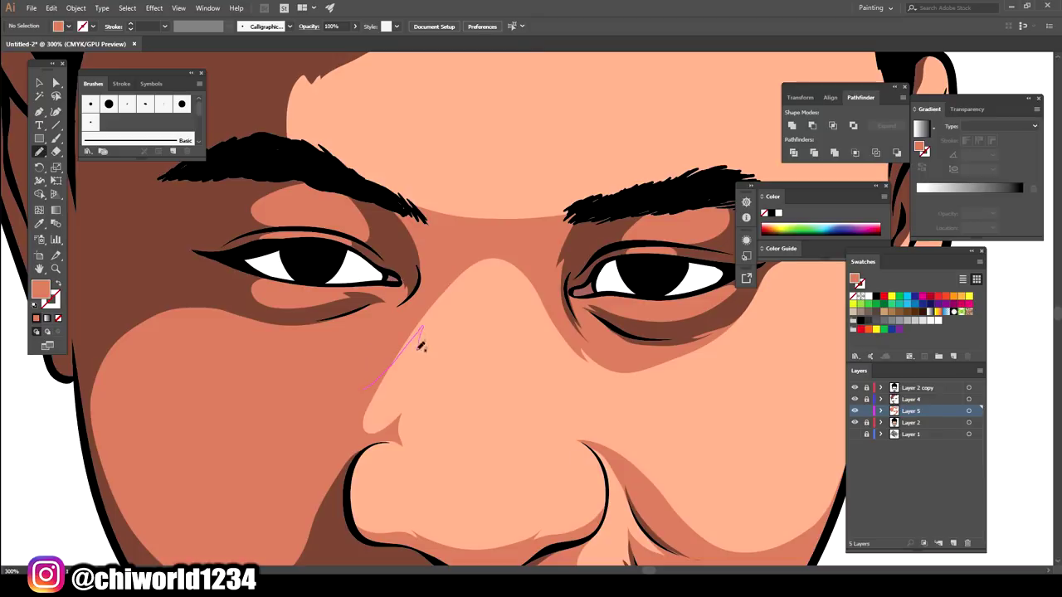
# Paint skin-tone shading over the lower and inner ear
pyautogui.hotkey('ctrl', '0')
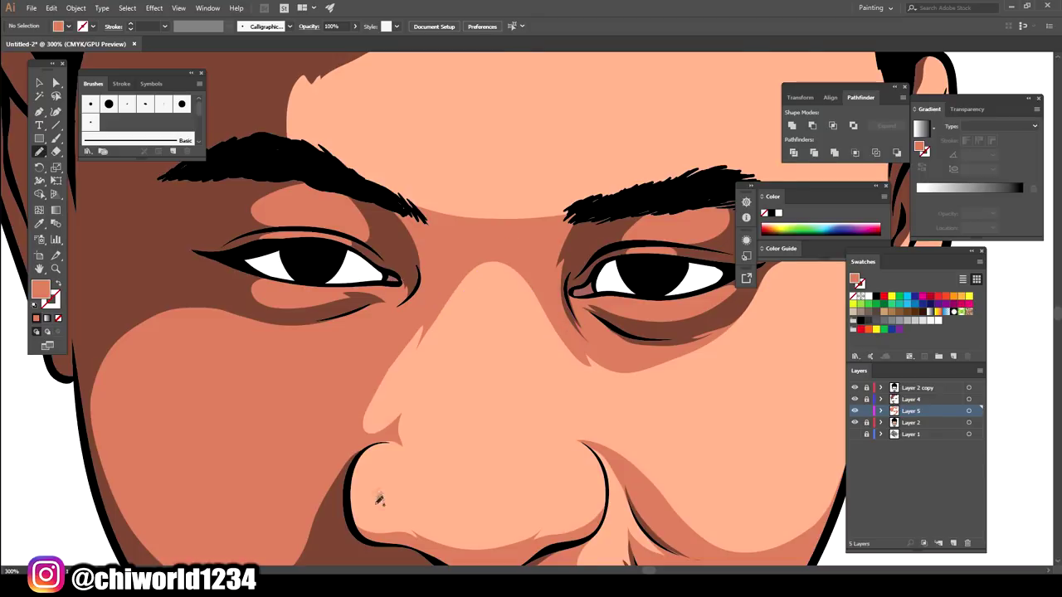
pyautogui.hotkey('ctrl', '+')
pyautogui.hotkey('ctrl', '+')
pyautogui.hotkey('ctrl', '+')
pyautogui.moveTo(573, 415); pyautogui.dragTo(565, 457)
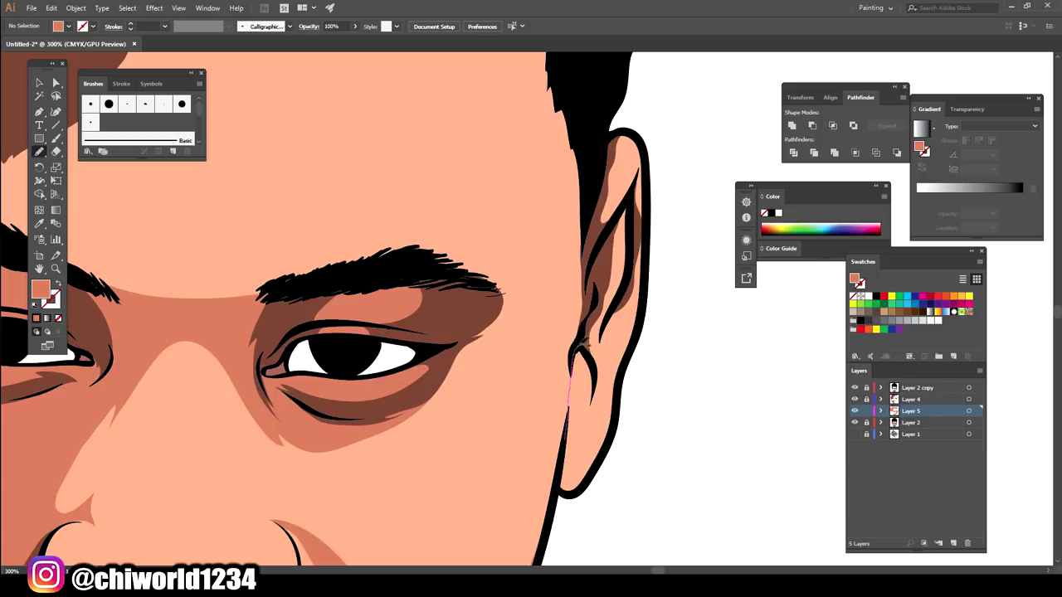
pyautogui.moveTo(585, 348)
pyautogui.mouseDown()
pyautogui.moveTo(616, 309)
pyautogui.moveTo(648, 146)
pyautogui.moveTo(610, 134)
pyautogui.mouseUp()
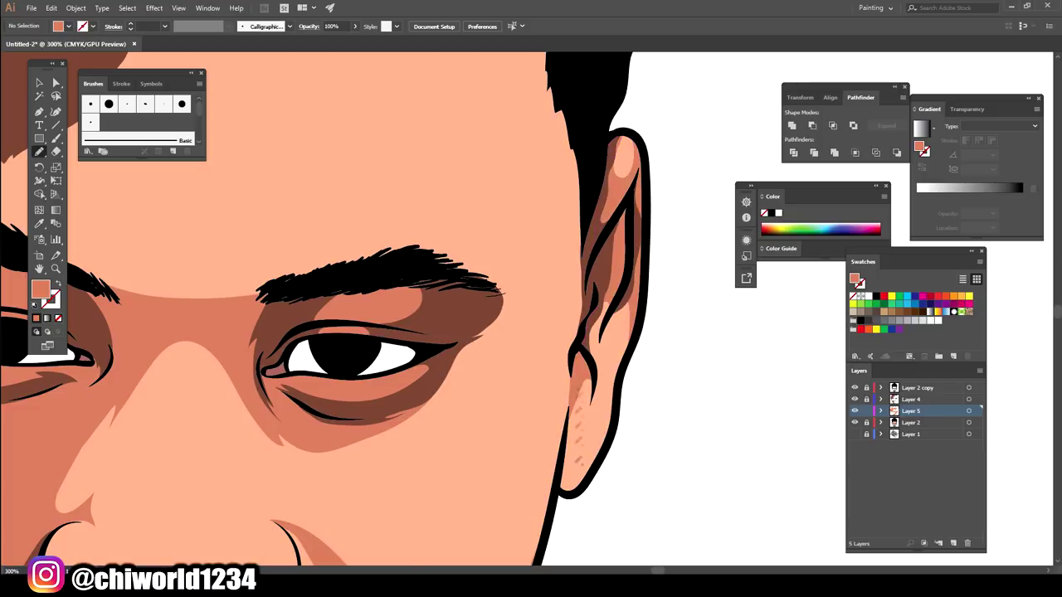
pyautogui.hotkey('ctrl', '0')
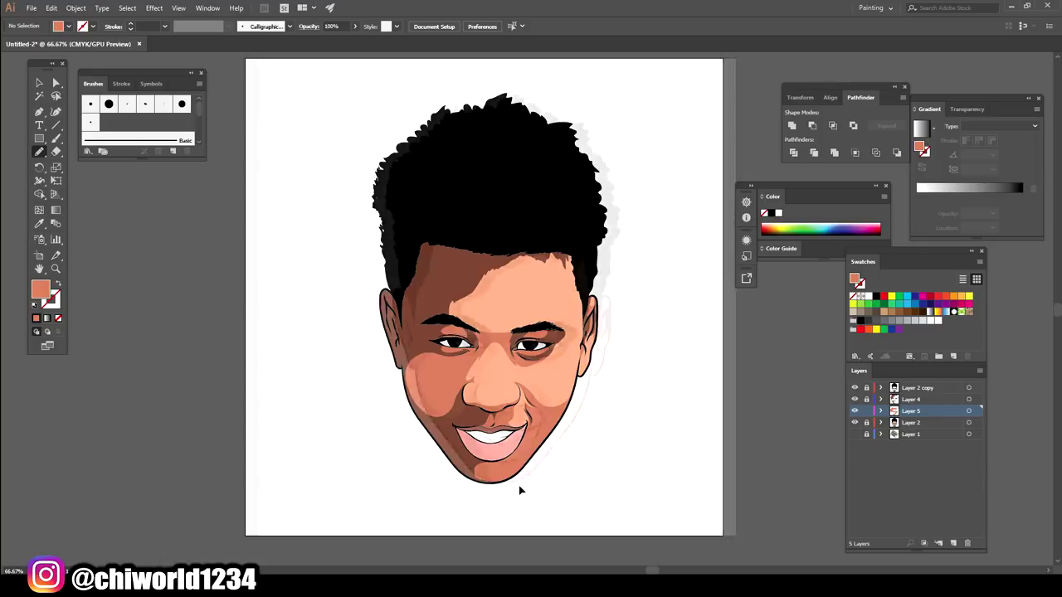
pyautogui.scroll(6, 518, 465)
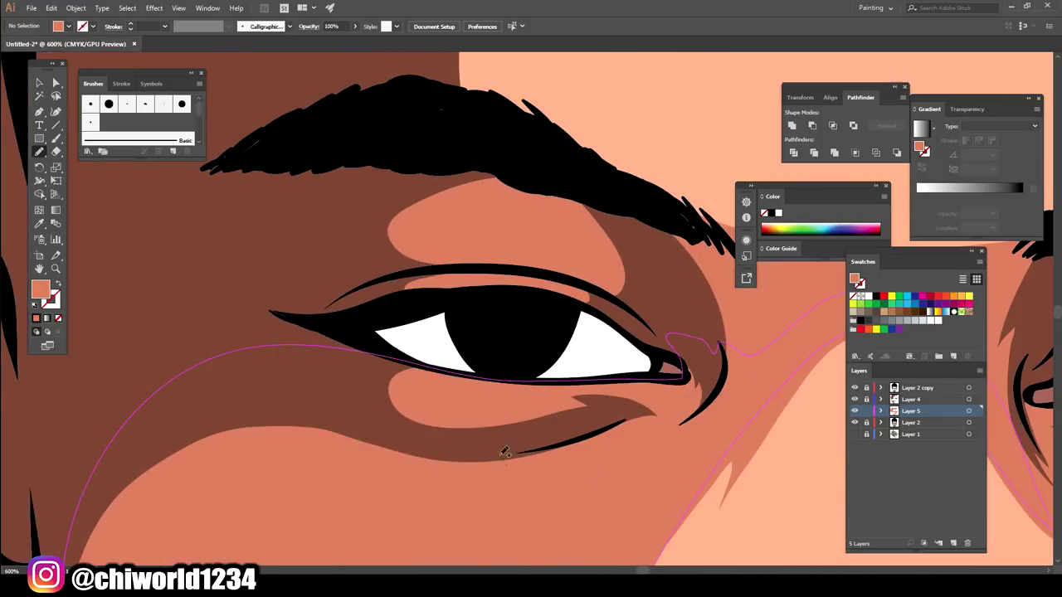
# Set a lavender fill and paint shadow shapes across the eye white and lower face
pyautogui.doubleClick(40, 289)
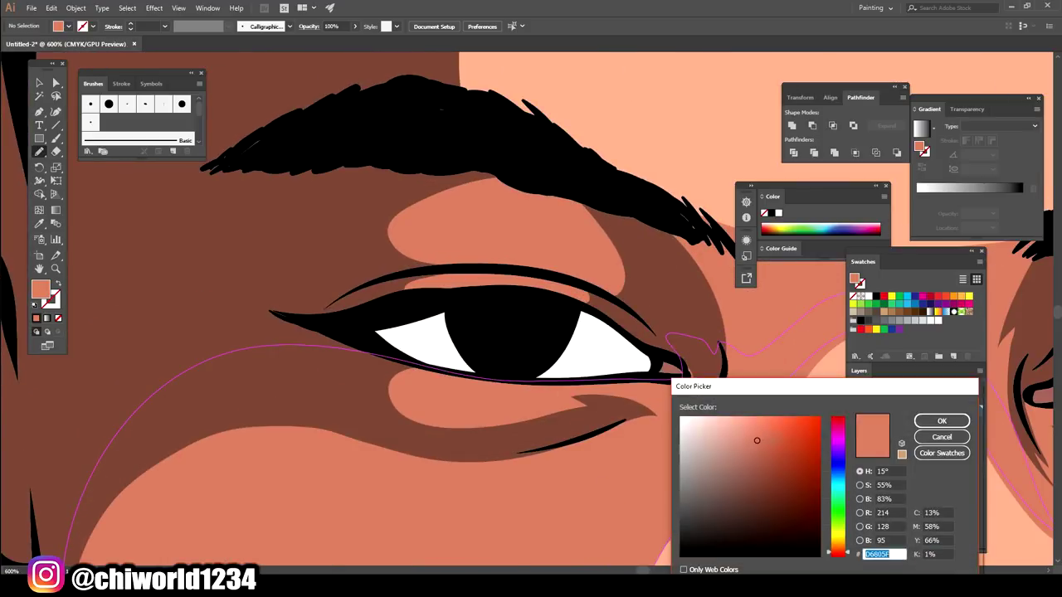
pyautogui.moveTo(838, 490); pyautogui.dragTo(838, 451)
pyautogui.click(708, 468)
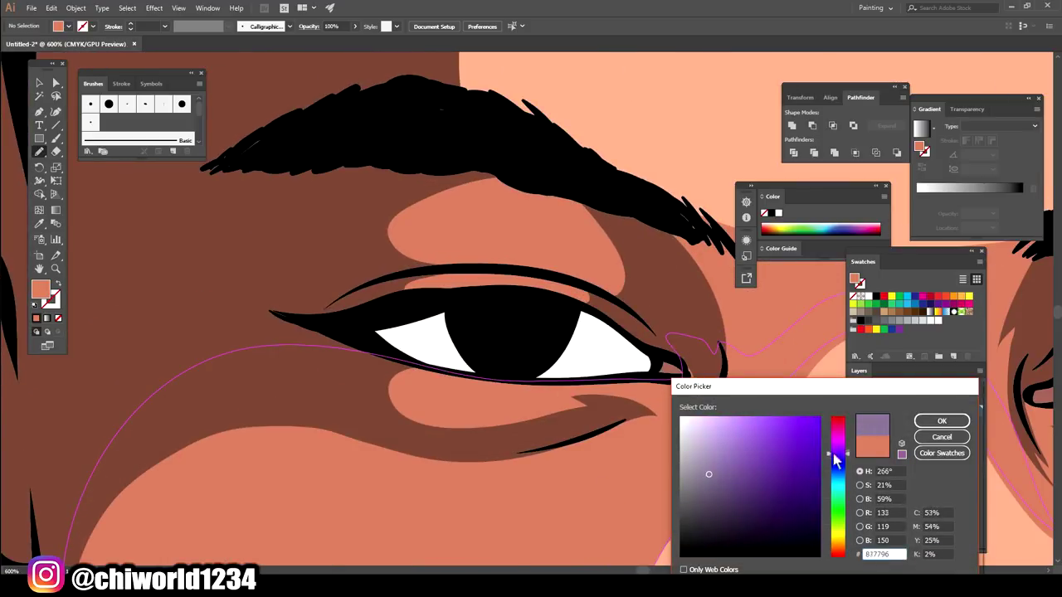
pyautogui.click(708, 471)
pyautogui.moveTo(838, 451); pyautogui.dragTo(838, 457)
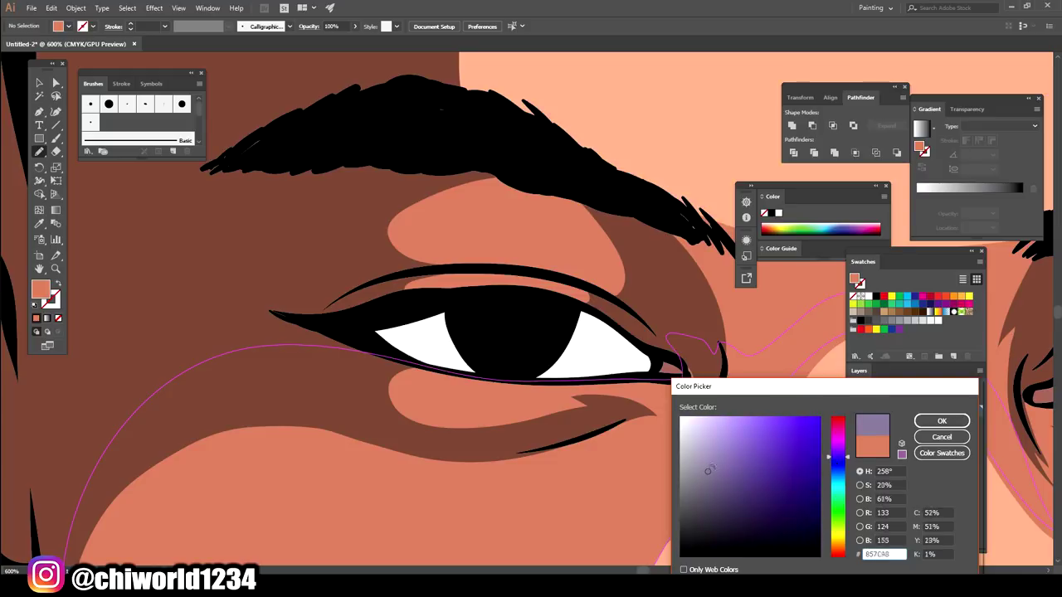
pyautogui.press('Return')
pyautogui.moveTo(348, 326); pyautogui.dragTo(652, 371)
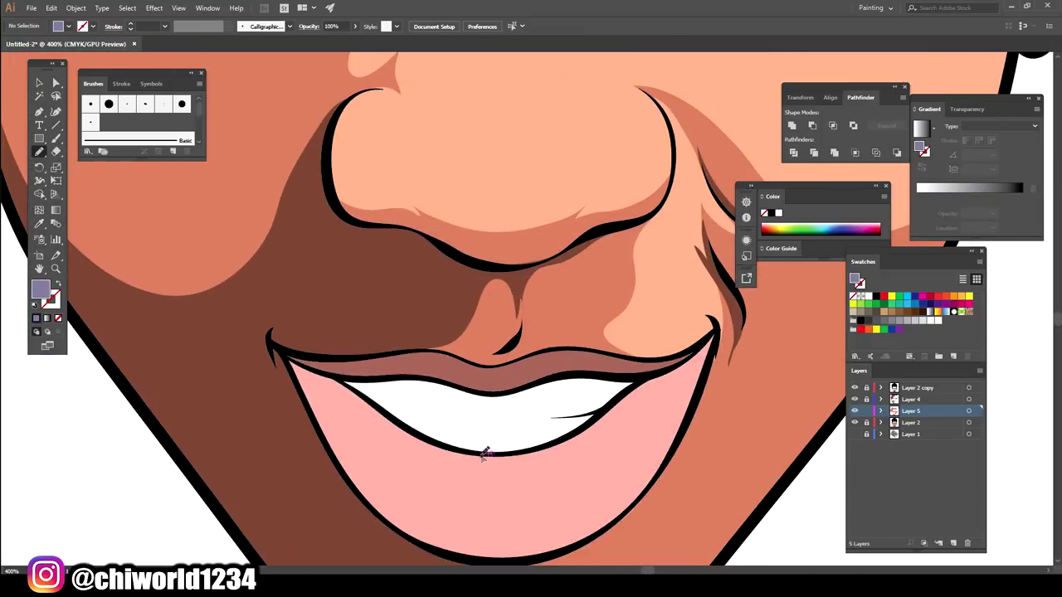
pyautogui.moveTo(573, 419)
pyautogui.mouseDown()
pyautogui.moveTo(508, 386)
pyautogui.moveTo(384, 393)
pyautogui.mouseUp()
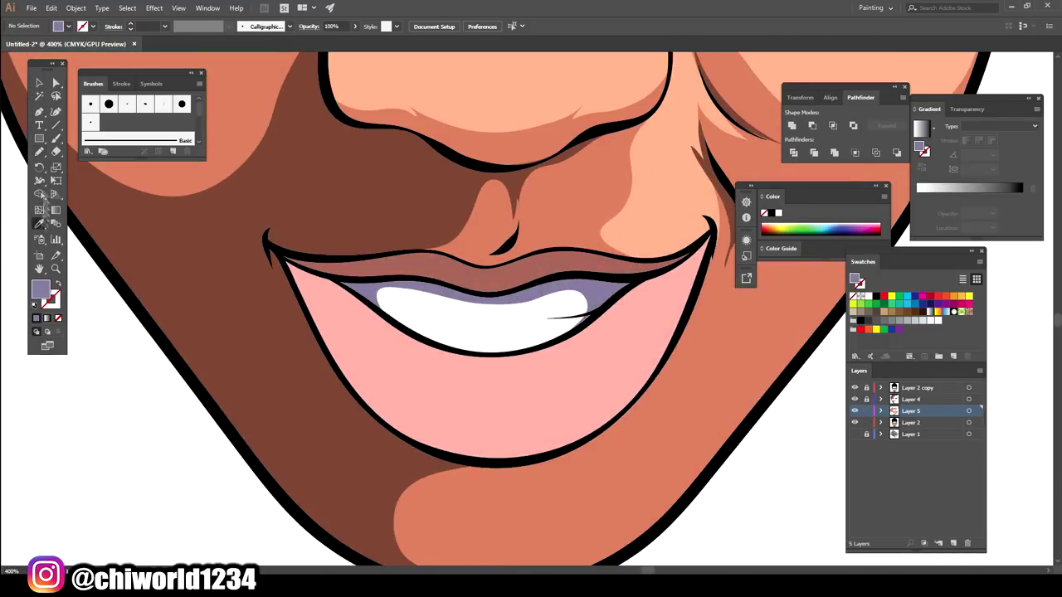
# Isolate the mouth group, adjust the lip fill colour, then exit isolation
pyautogui.click(39, 83)
pyautogui.click(455, 397)
pyautogui.rightClick(565, 399)
pyautogui.click(616, 472)
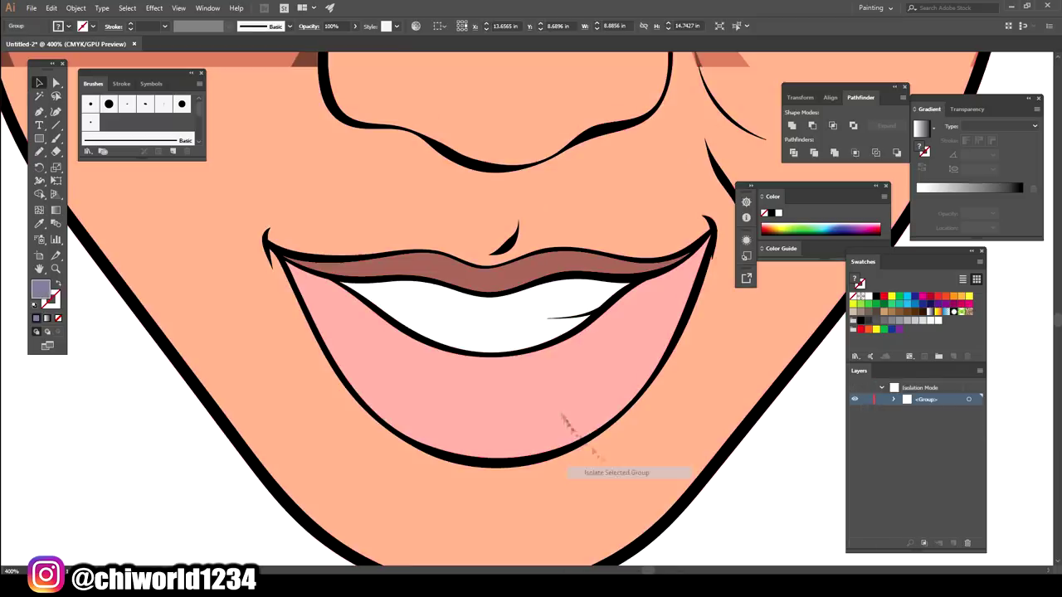
pyautogui.doubleClick(39, 289)
pyautogui.click(942, 421)
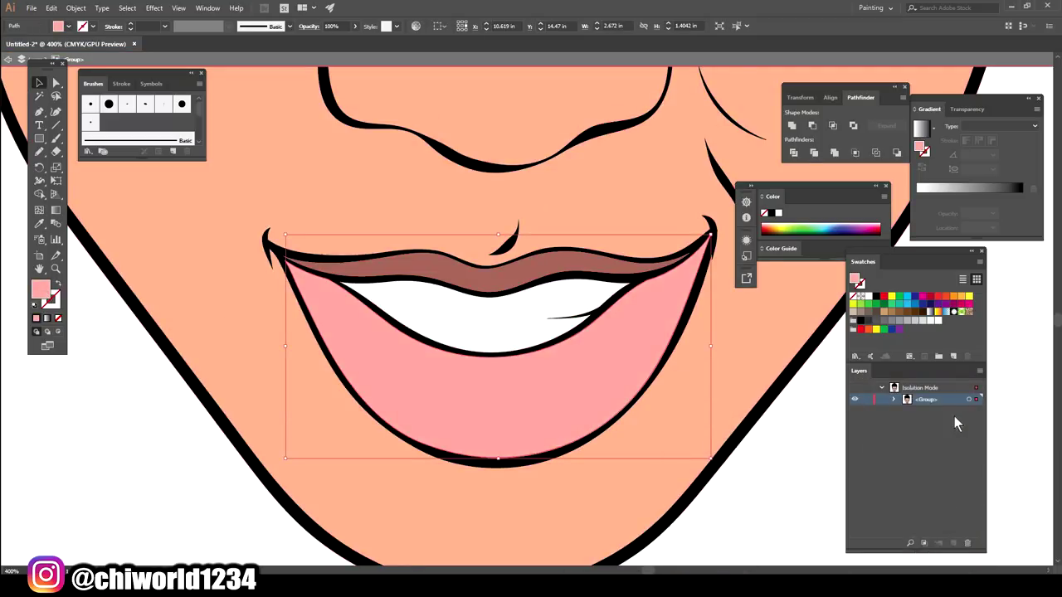
pyautogui.doubleClick(825, 481)
# Lock Layer 2, target Layer 5, and set a darker reddish fill
pyautogui.click(866, 422)
pyautogui.click(912, 413)
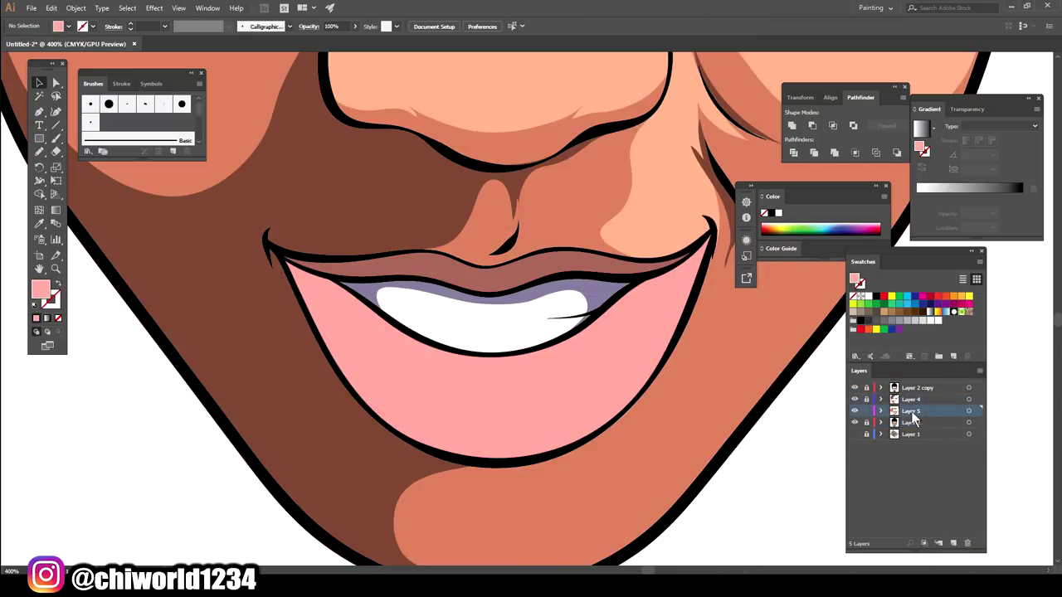
pyautogui.doubleClick(40, 292)
pyautogui.moveTo(744, 436); pyautogui.dragTo(738, 456)
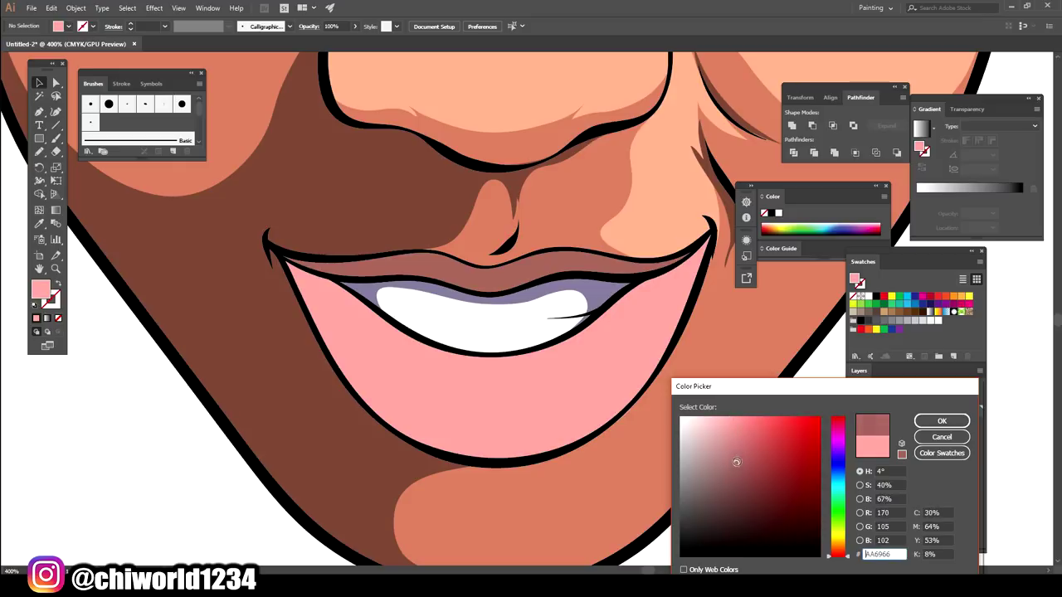
pyautogui.click(938, 421)
# Paint darker reddish shading along the lower lip and a shape on the chin
pyautogui.hotkey('ctrl', '=')
pyautogui.hotkey('shift', 'b')
pyautogui.moveTo(739, 344)
pyautogui.mouseDown()
pyautogui.moveTo(550, 448)
pyautogui.moveTo(465, 438)
pyautogui.mouseUp()
pyautogui.moveTo(465, 367)
pyautogui.mouseDown()
pyautogui.moveTo(486, 332)
pyautogui.moveTo(357, 300)
pyautogui.moveTo(306, 273)
pyautogui.mouseUp()
pyautogui.moveTo(250, 232)
pyautogui.mouseDown()
pyautogui.moveTo(327, 404)
pyautogui.moveTo(506, 489)
pyautogui.moveTo(680, 415)
pyautogui.moveTo(705, 337)
pyautogui.mouseUp()
pyautogui.moveTo(487, 487)
pyautogui.mouseDown()
pyautogui.moveTo(409, 491)
pyautogui.moveTo(274, 395)
pyautogui.moveTo(196, 258)
pyautogui.moveTo(190, 201)
pyautogui.moveTo(158, 191)
pyautogui.mouseUp()
pyautogui.hotkey('ctrl', '0')
pyautogui.scroll(3, 635, 431)
pyautogui.moveTo(663, 452); pyautogui.dragTo(632, 459)
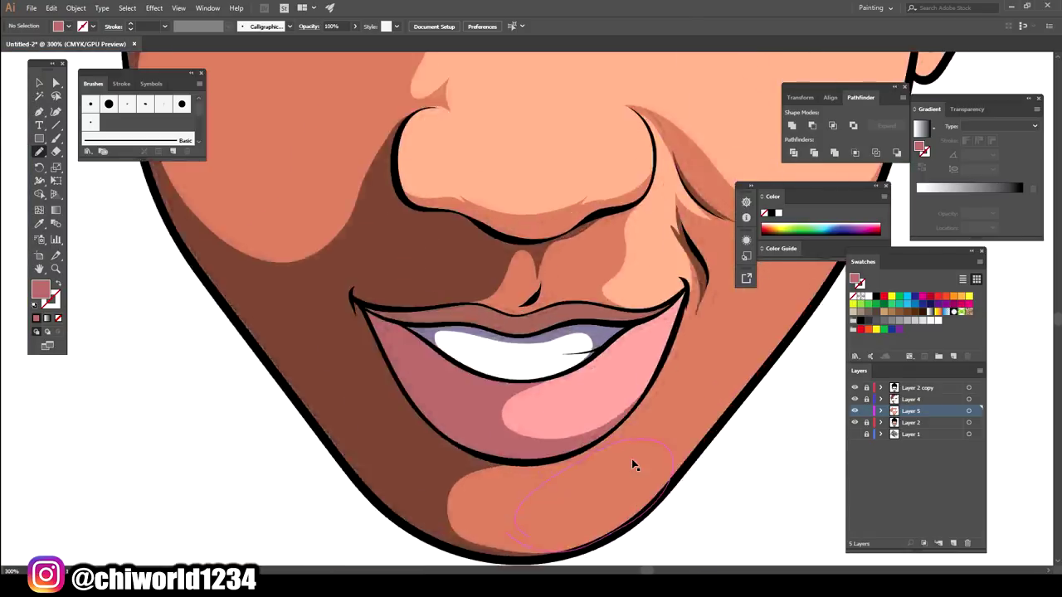
# Switch the fill to dark maroon and paint a shade along the upper lip
pyautogui.hotkey('ctrl', '=')
pyautogui.hotkey('ctrl', '=')
pyautogui.press('i')
pyautogui.doubleClick(40, 287)
pyautogui.moveTo(753, 496)
pyautogui.mouseDown()
pyautogui.moveTo(739, 498)
pyautogui.moveTo(747, 493)
pyautogui.mouseUp()
pyautogui.click(942, 421)
pyautogui.click(37, 152)
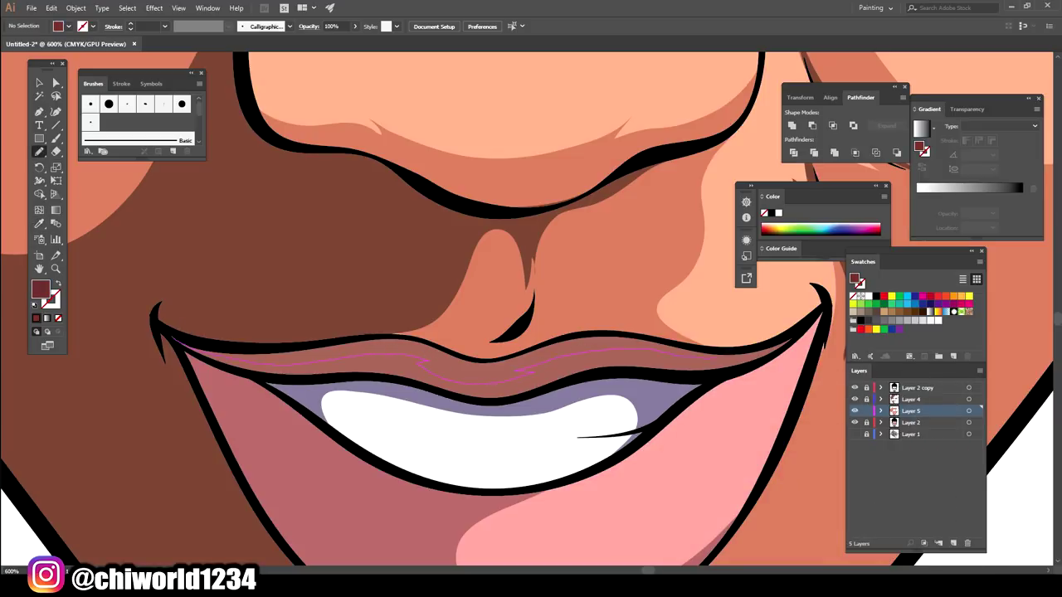
pyautogui.moveTo(545, 388); pyautogui.dragTo(169, 322)
pyautogui.hotkey('ctrl', '-')
pyautogui.hotkey('ctrl', '-')
pyautogui.hotkey('ctrl', '-')
pyautogui.hotkey('ctrl', '-')
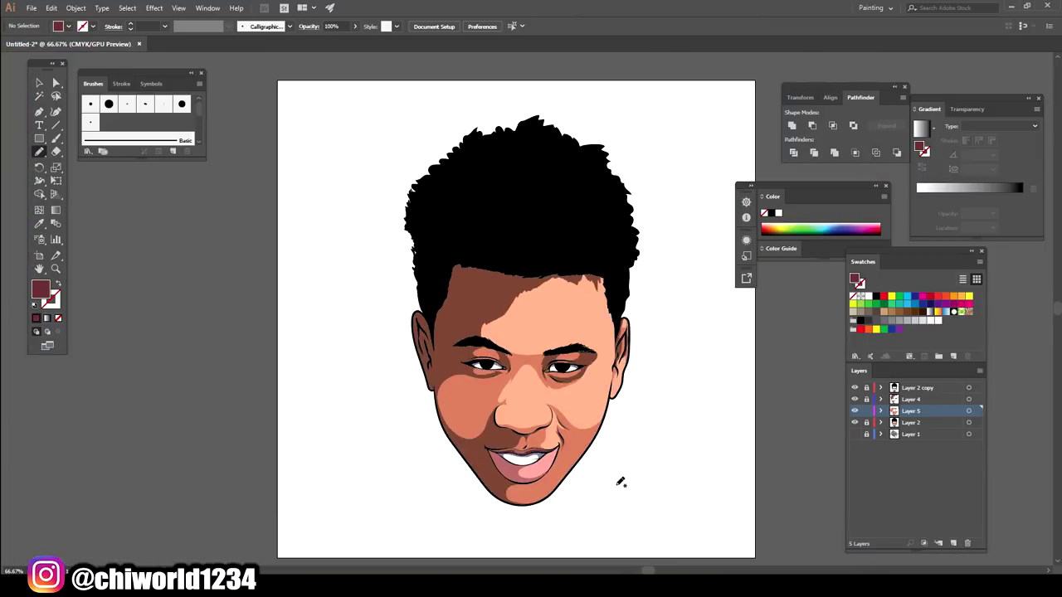
pyautogui.hotkey('ctrl', '+')
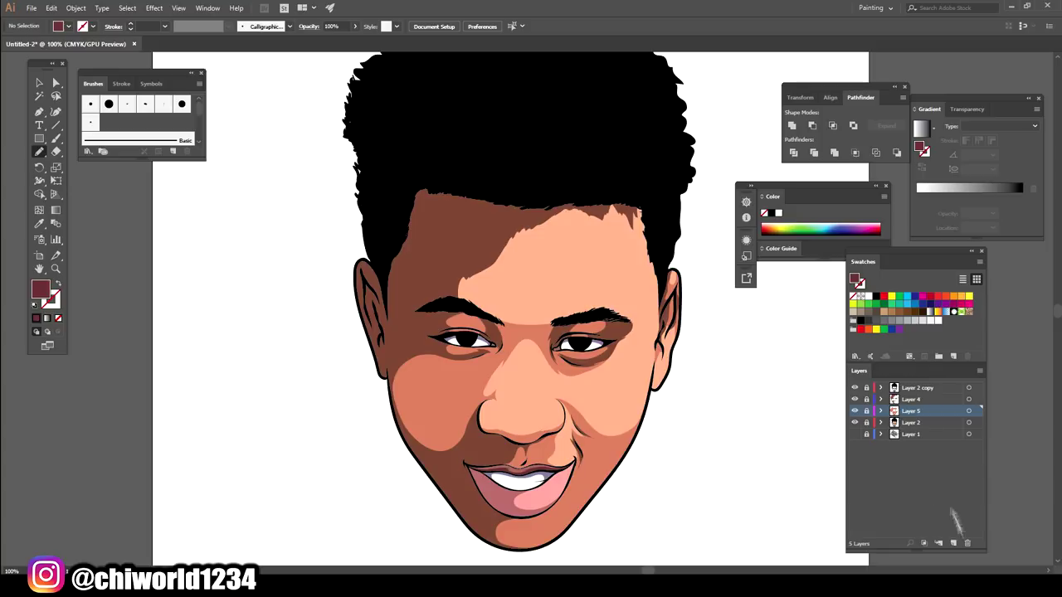
# Add a new top layer and set the fill to a purple-grey
pyautogui.click(953, 543)
pyautogui.hotkey('ctrl', '+')
pyautogui.hotkey('ctrl', '+')
pyautogui.hotkey('ctrl', '+')
pyautogui.click(874, 322)
pyautogui.doubleClick(40, 289)
pyautogui.moveTo(838, 461); pyautogui.dragTo(838, 438)
pyautogui.moveTo(708, 513); pyautogui.dragTo(706, 500)
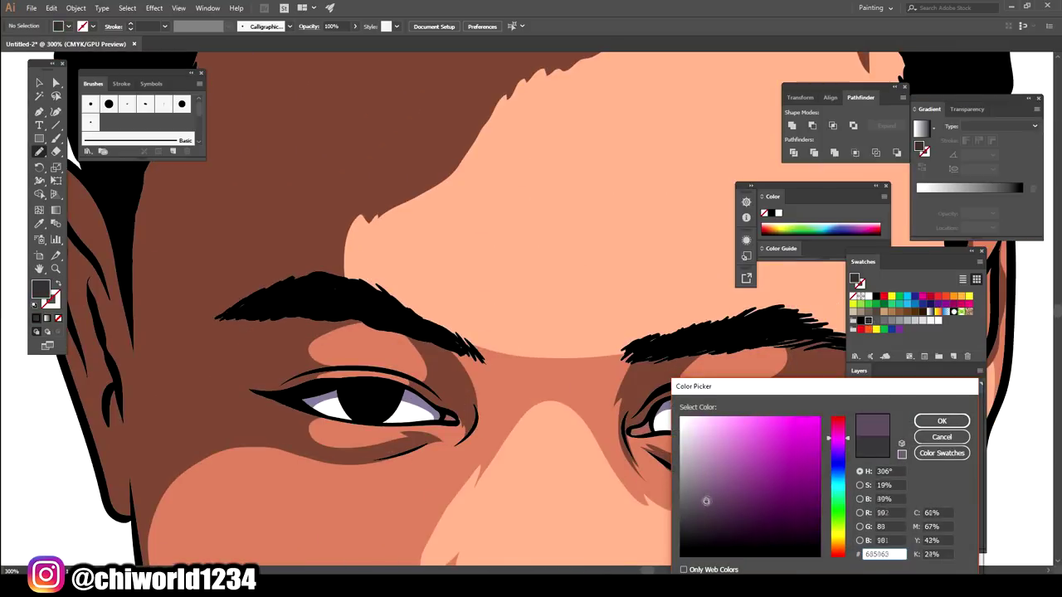
pyautogui.click(942, 421)
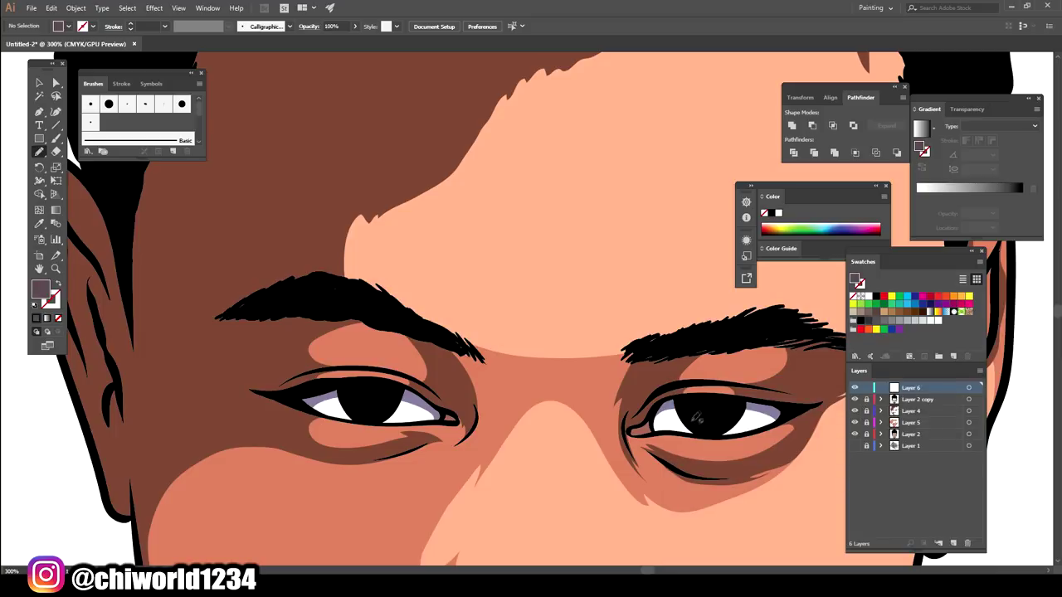
# Paint grey highlights in both irises, then a light grey highlight in the right iris
pyautogui.moveTo(712, 419); pyautogui.dragTo(707, 422)
pyautogui.moveTo(374, 401); pyautogui.dragTo(371, 402)
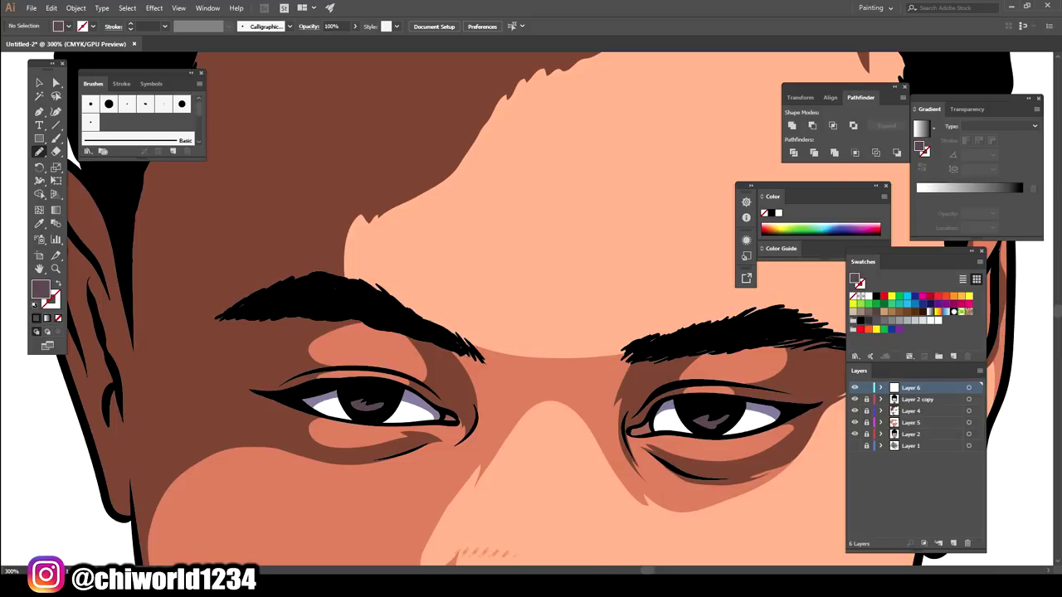
pyautogui.hotkey('ctrl', '0')
pyautogui.scroll(4, 639, 457)
pyautogui.doubleClick(40, 289)
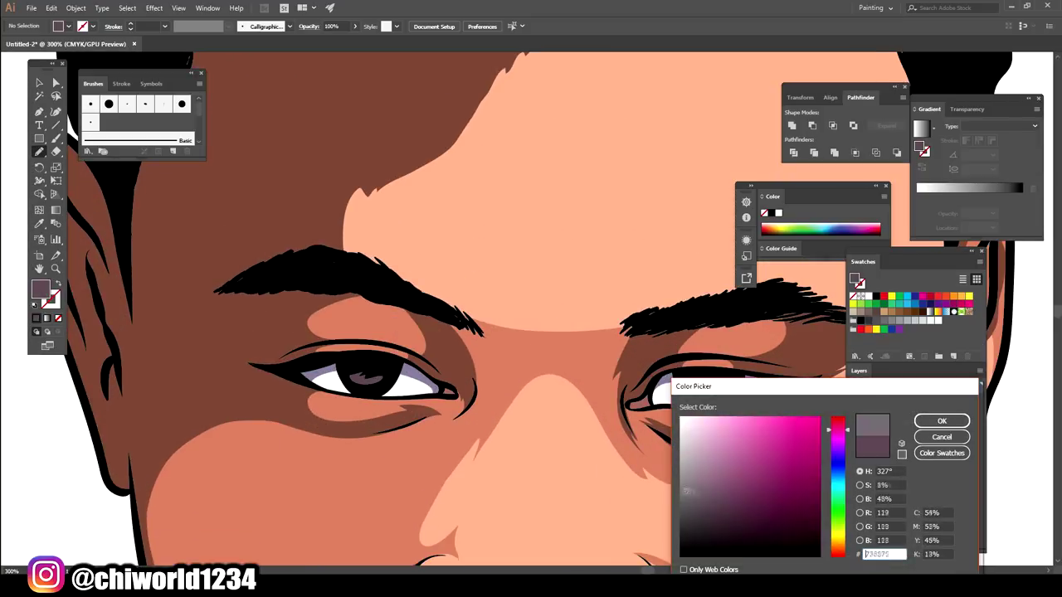
pyautogui.click(941, 420)
pyautogui.moveTo(696, 387); pyautogui.dragTo(707, 381)
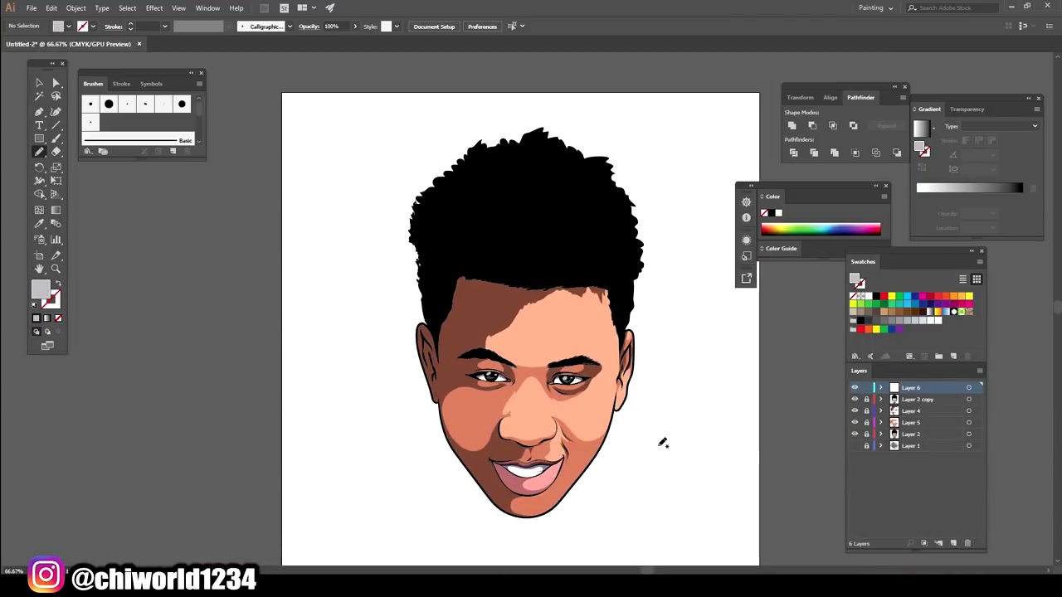
# Set the fill colour to the dark reddish-grey #5B4D51 for hair highlights
pyautogui.scroll(1, 663, 442)
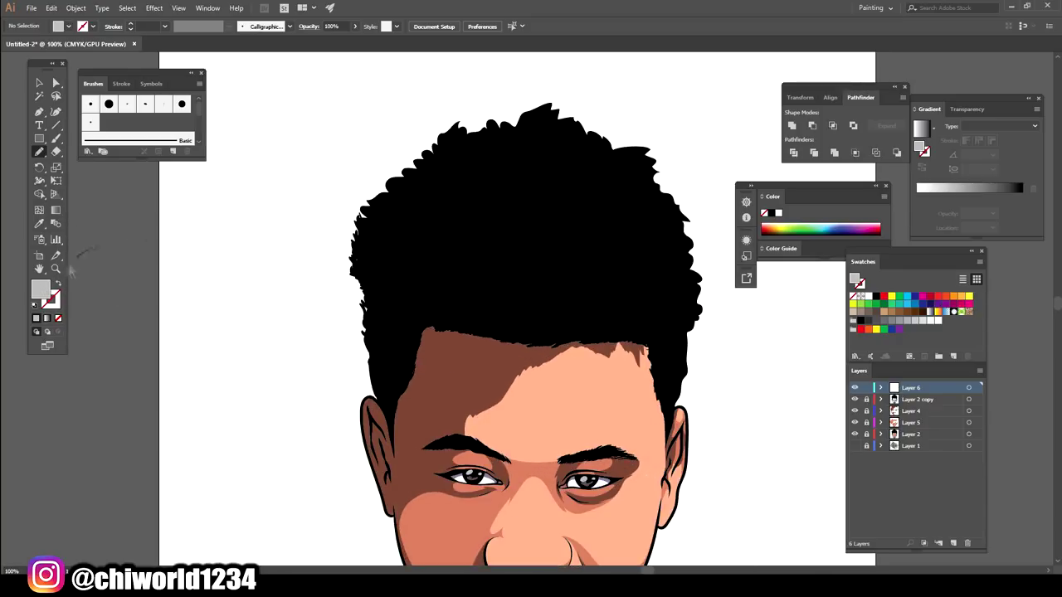
pyautogui.doubleClick(40, 288)
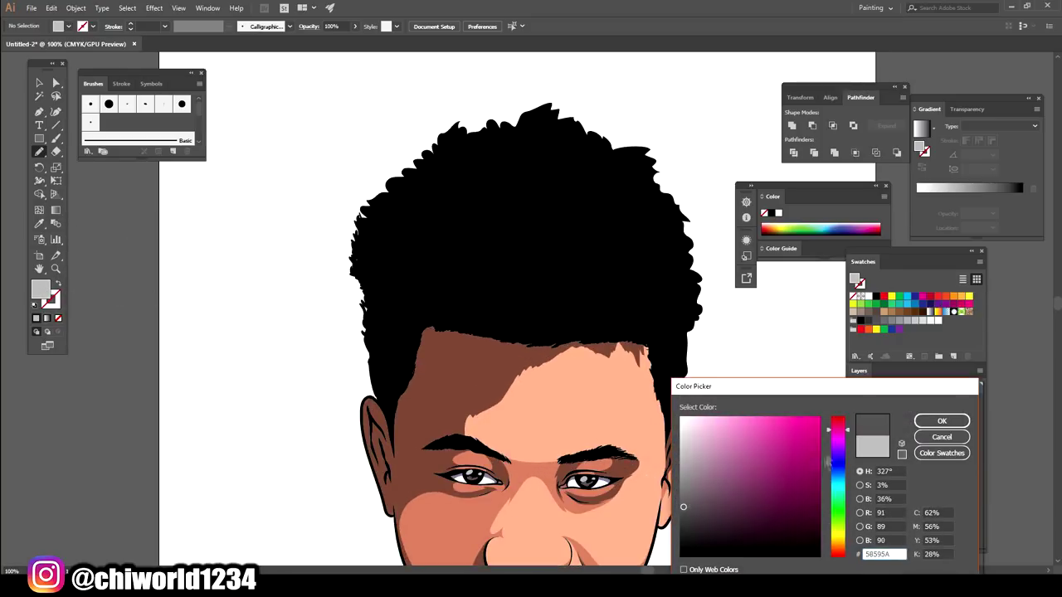
pyautogui.moveTo(685, 511); pyautogui.dragTo(701, 506)
pyautogui.click(939, 421)
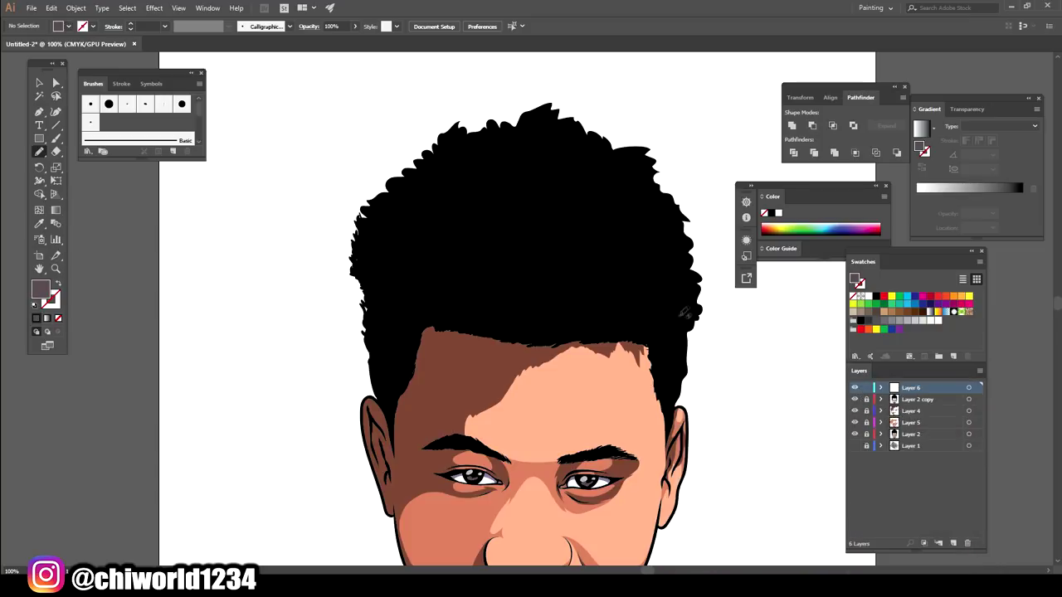
# Draw several reddish-grey highlight strands across the black hair with the Pencil
pyautogui.moveTo(647, 290); pyautogui.dragTo(642, 273)
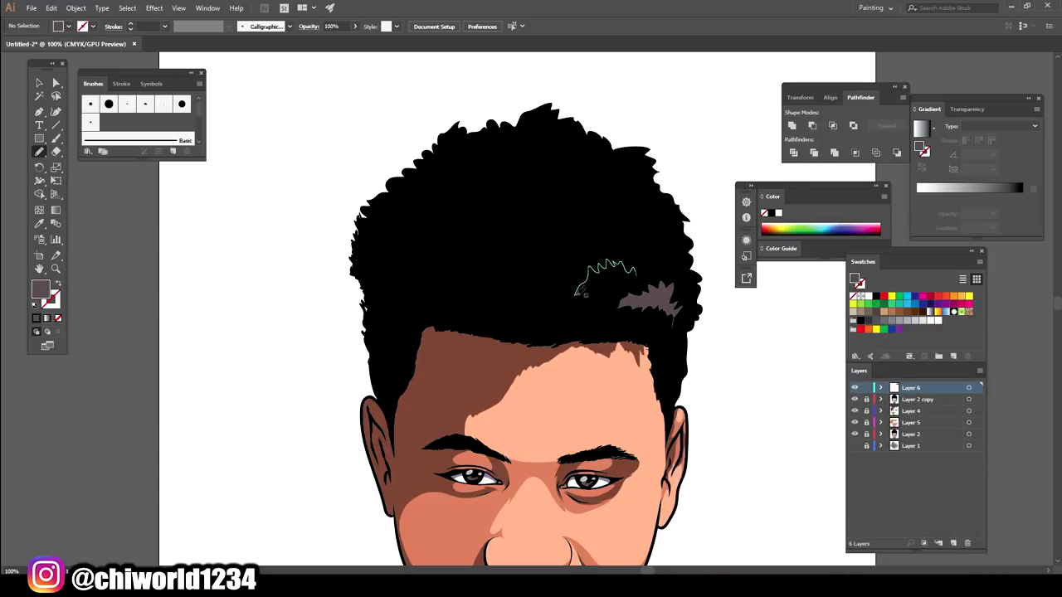
pyautogui.moveTo(578, 291)
pyautogui.mouseDown()
pyautogui.moveTo(636, 266)
pyautogui.moveTo(647, 298)
pyautogui.mouseUp()
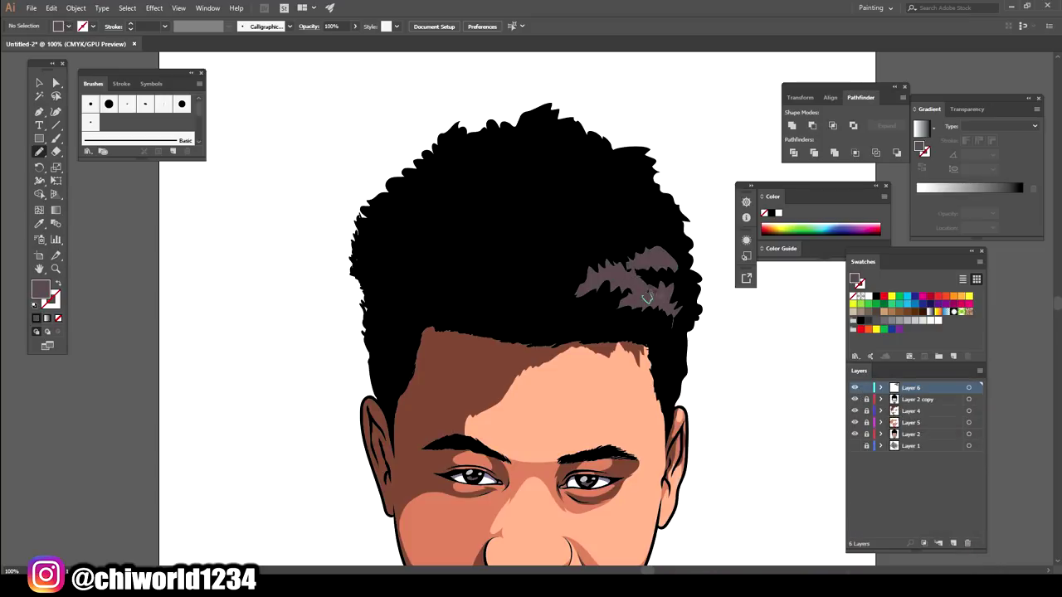
pyautogui.moveTo(532, 289); pyautogui.dragTo(533, 287)
pyautogui.moveTo(650, 260)
pyautogui.mouseDown()
pyautogui.moveTo(659, 256)
pyautogui.moveTo(648, 278)
pyautogui.mouseUp()
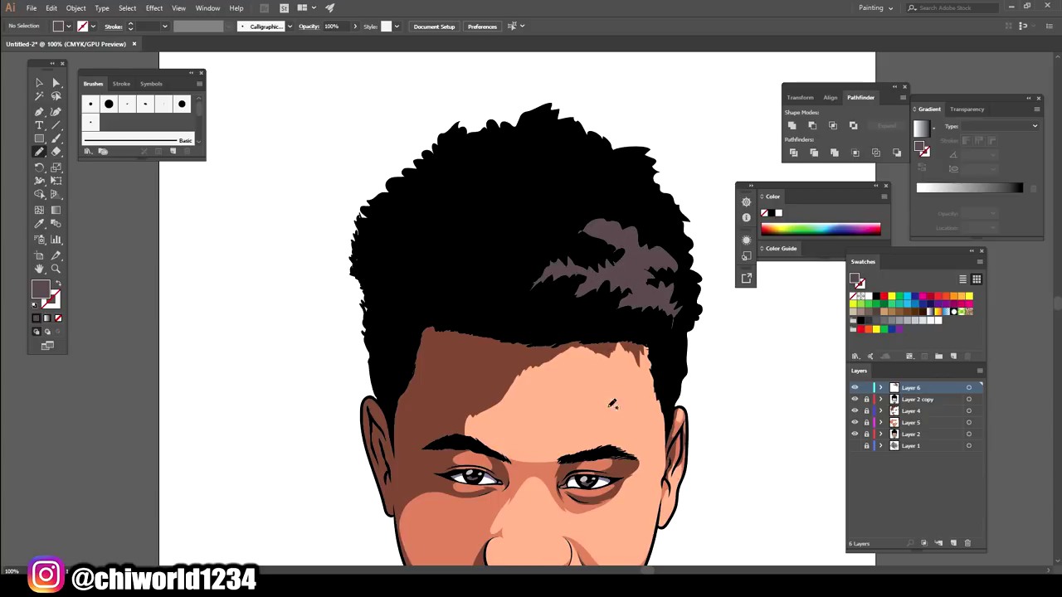
pyautogui.hotkey('ctrl', '-')
pyautogui.hotkey('ctrl', '-')
pyautogui.hotkey('ctrl', '-')
pyautogui.hotkey('ctrl', '+')
pyautogui.hotkey('ctrl', '+')
pyautogui.hotkey('ctrl', '+')
pyautogui.moveTo(585, 276); pyautogui.dragTo(581, 282)
pyautogui.moveTo(658, 290); pyautogui.dragTo(611, 232)
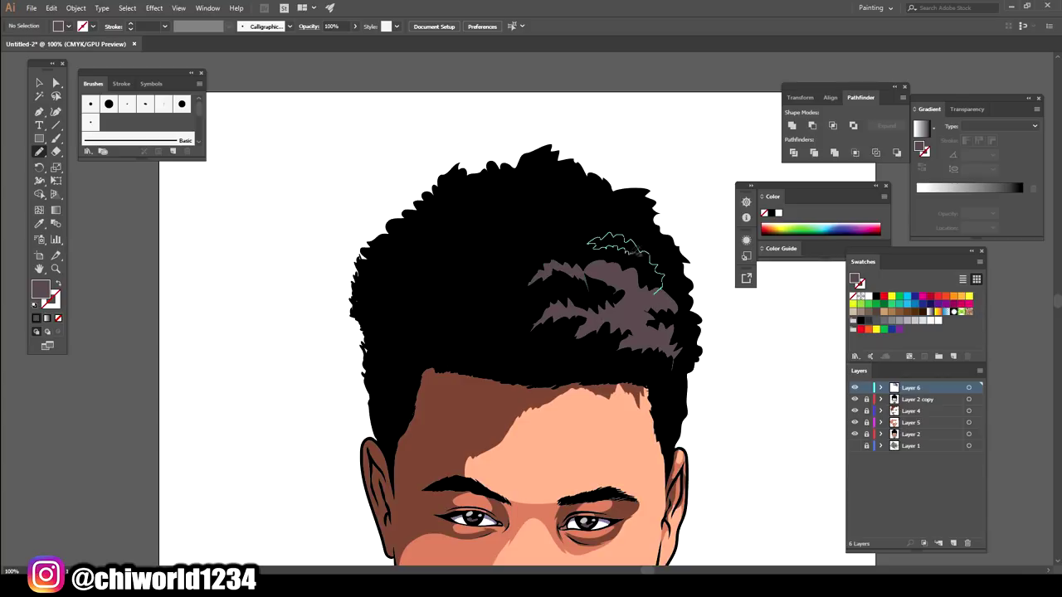
pyautogui.moveTo(652, 291); pyautogui.dragTo(637, 246)
pyautogui.moveTo(583, 211); pyautogui.dragTo(581, 209)
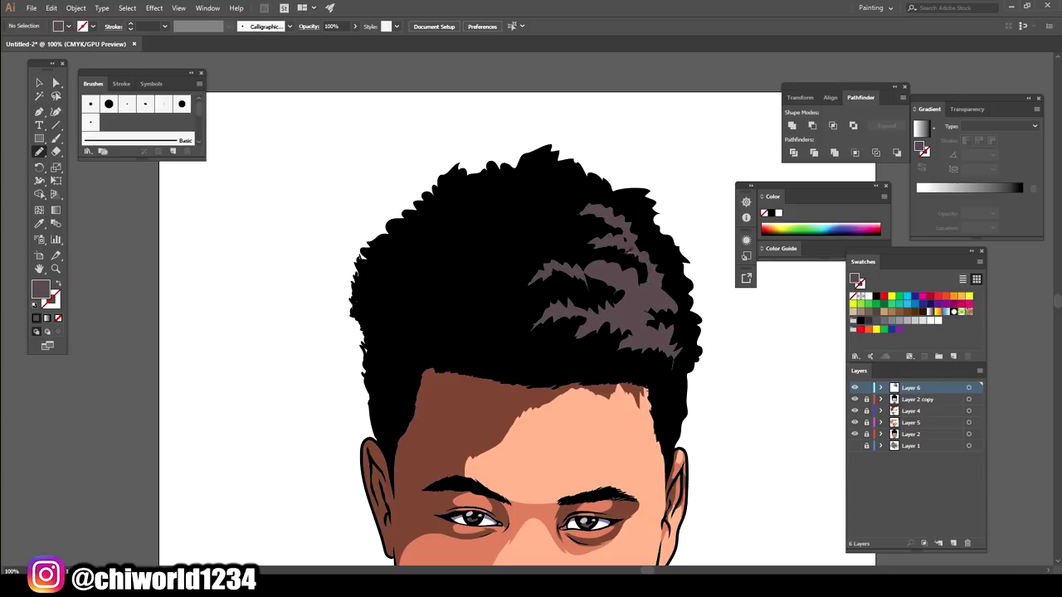
pyautogui.moveTo(574, 194)
pyautogui.mouseDown()
pyautogui.moveTo(586, 202)
pyautogui.moveTo(536, 239)
pyautogui.mouseUp()
# Add more strands near the top and lower hair, then move Layer 7 below Layer 2 copy
pyautogui.scroll(-3, 694, 431)
pyautogui.scroll(-1, 690, 412)
pyautogui.scroll(5, 690, 412)
pyautogui.moveTo(498, 195); pyautogui.dragTo(546, 210)
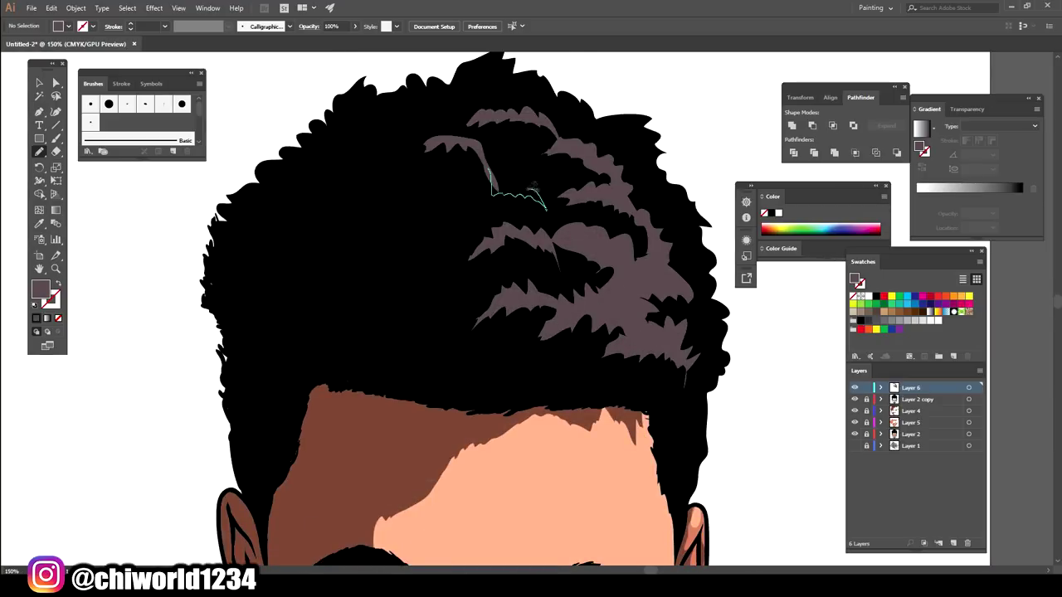
pyautogui.moveTo(528, 171)
pyautogui.mouseDown()
pyautogui.moveTo(515, 158)
pyautogui.moveTo(496, 171)
pyautogui.mouseUp()
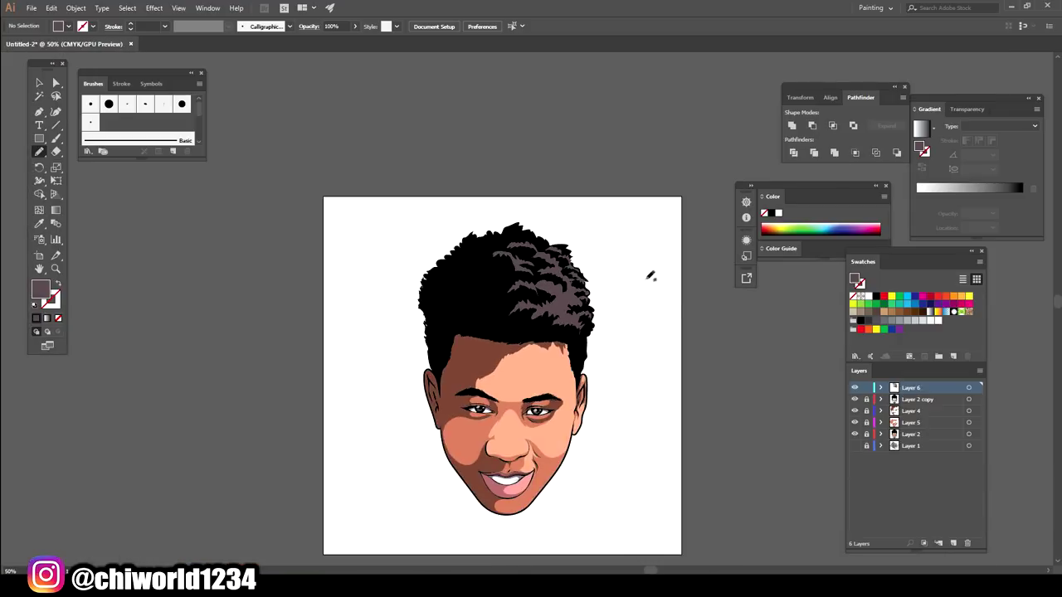
pyautogui.hotkey('ctrl', '=')
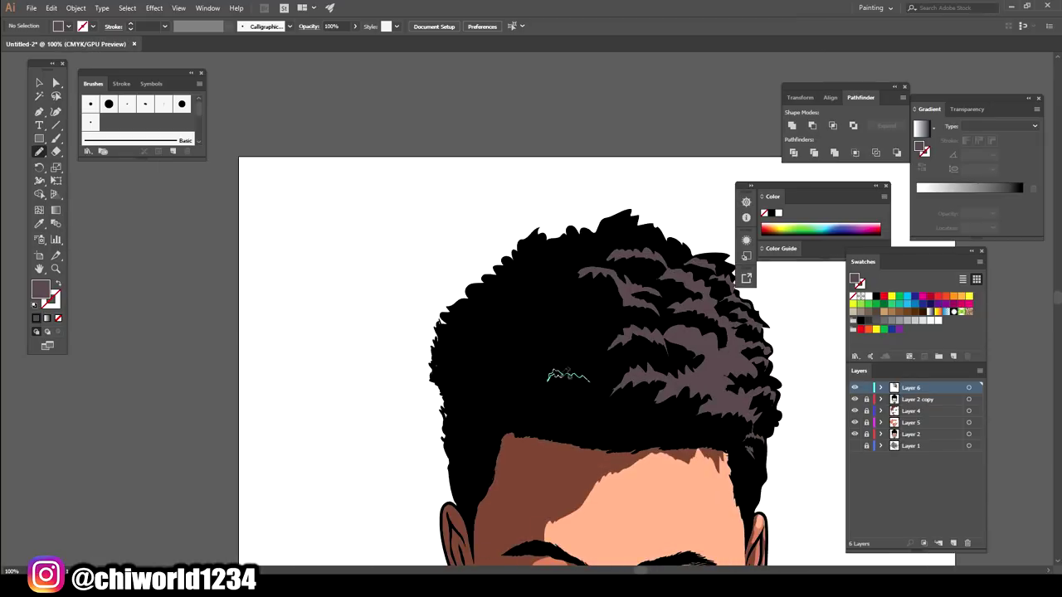
pyautogui.moveTo(589, 380)
pyautogui.mouseDown()
pyautogui.moveTo(594, 395)
pyautogui.moveTo(555, 364)
pyautogui.mouseUp()
pyautogui.hotkey('ctrl', 'z')
pyautogui.moveTo(545, 319); pyautogui.dragTo(494, 339)
pyautogui.moveTo(547, 320)
pyautogui.mouseDown()
pyautogui.moveTo(540, 290)
pyautogui.moveTo(554, 282)
pyautogui.moveTo(531, 264)
pyautogui.mouseUp()
pyautogui.moveTo(491, 358); pyautogui.dragTo(448, 354)
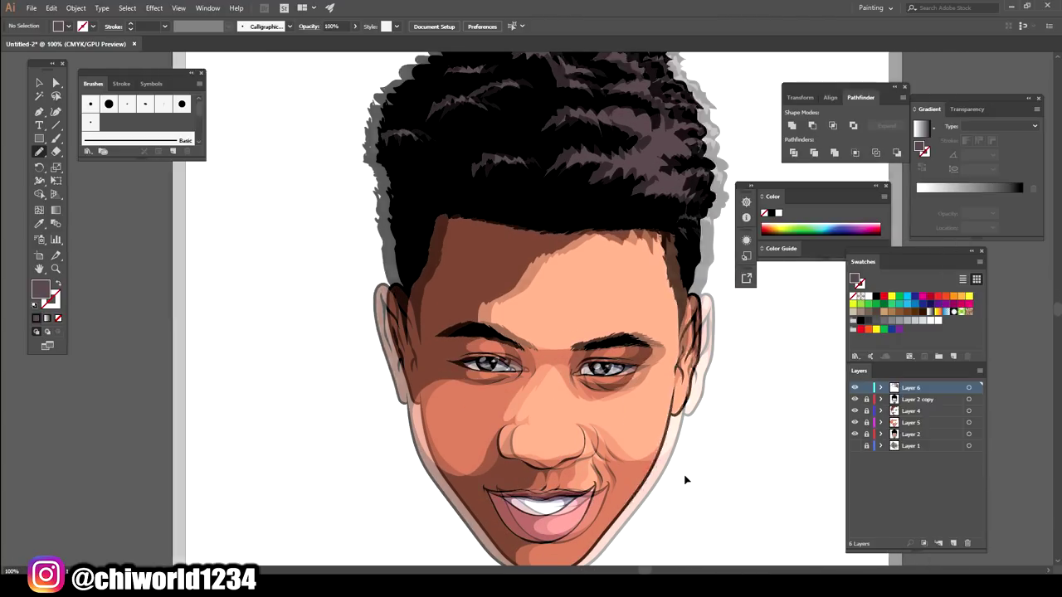
pyautogui.moveTo(904, 417); pyautogui.dragTo(913, 420)
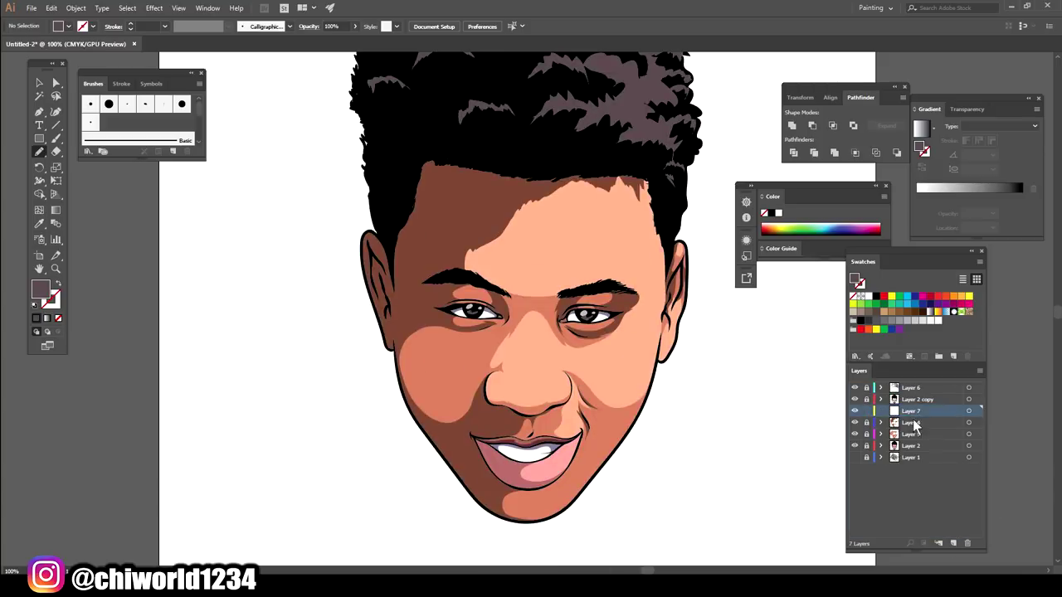
# Select all of the face artwork and open Edit > Edit Colors > Recolor Artwork
pyautogui.click(39, 83)
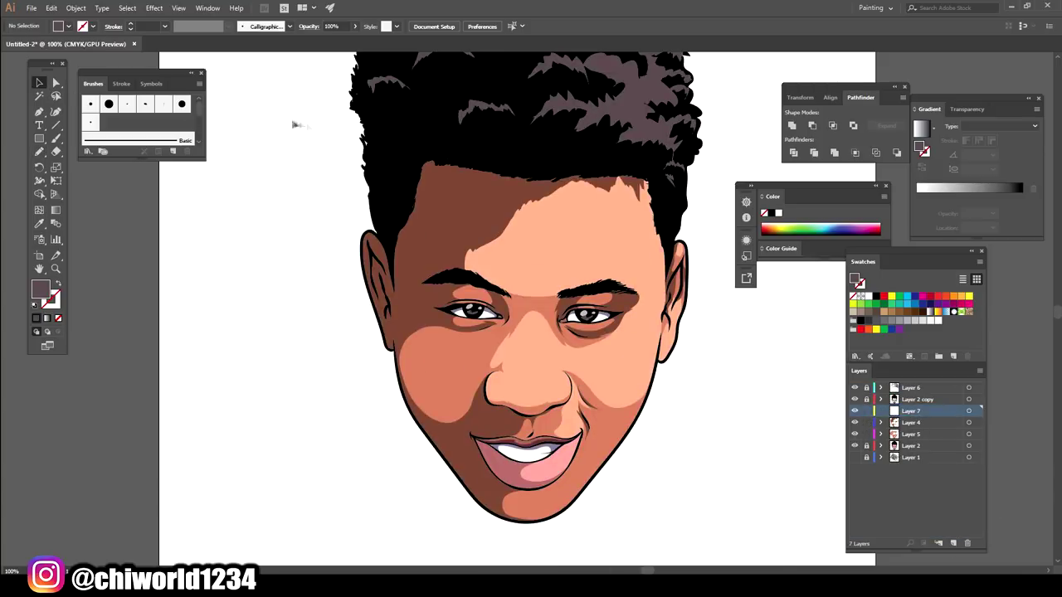
pyautogui.moveTo(294, 124); pyautogui.dragTo(758, 528)
pyautogui.hotkey('ctrl', '+')
pyautogui.click(102, 8)
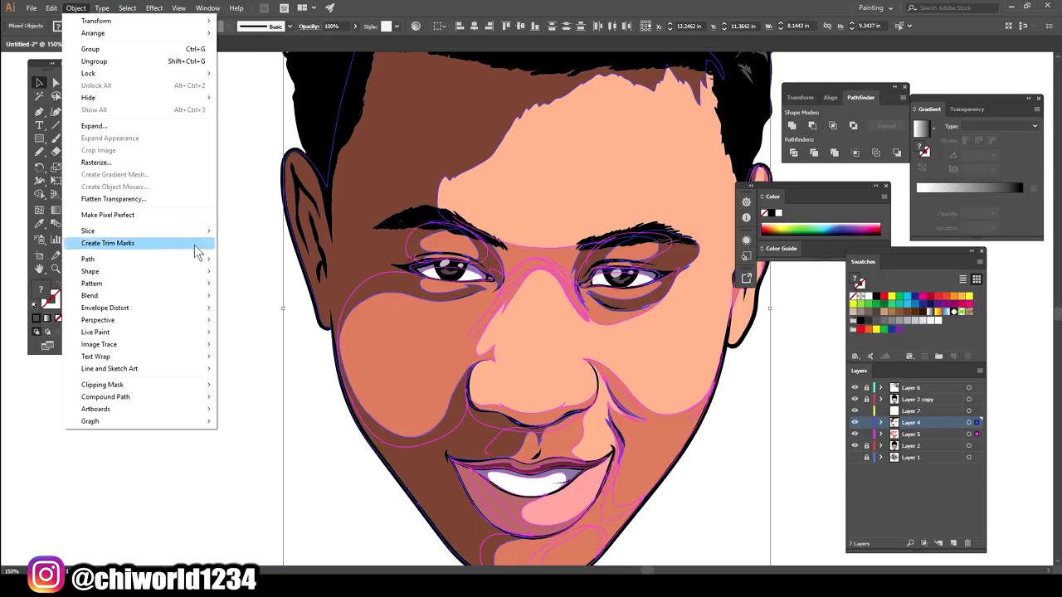
pyautogui.click(370, 264)
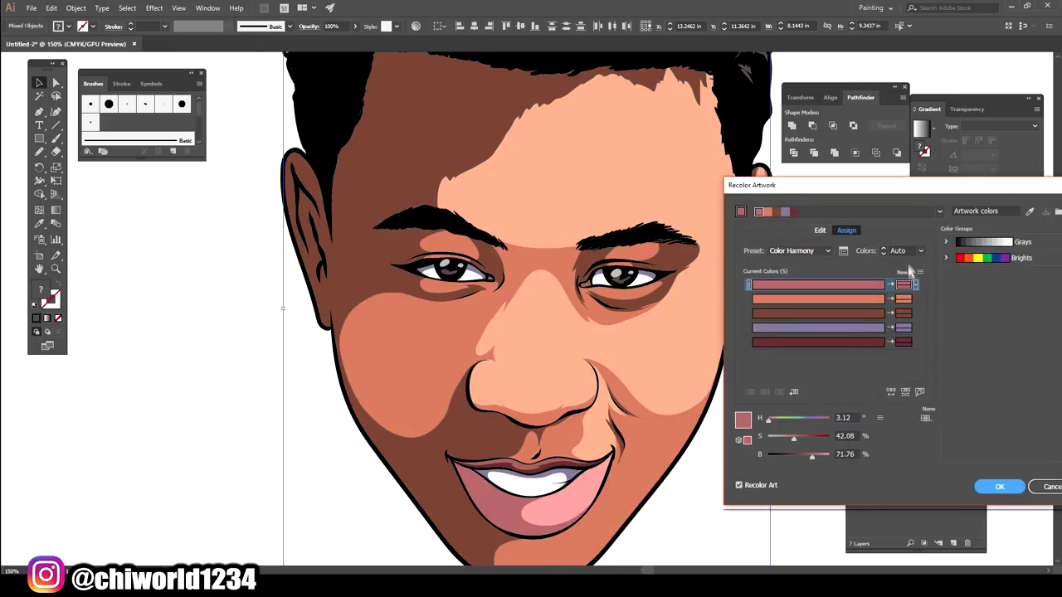
# Lower the third skin colour's saturation to 50 and the second's brightness to 75, and apply
pyautogui.click(904, 314)
pyautogui.moveTo(799, 456); pyautogui.dragTo(798, 435)
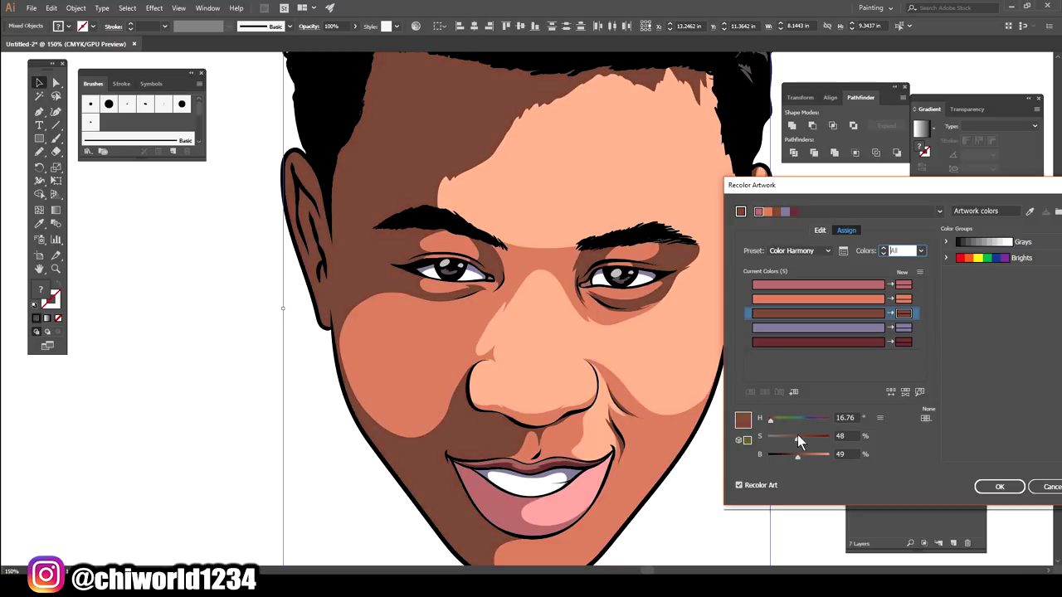
pyautogui.click(819, 300)
pyautogui.moveTo(816, 456); pyautogui.dragTo(801, 438)
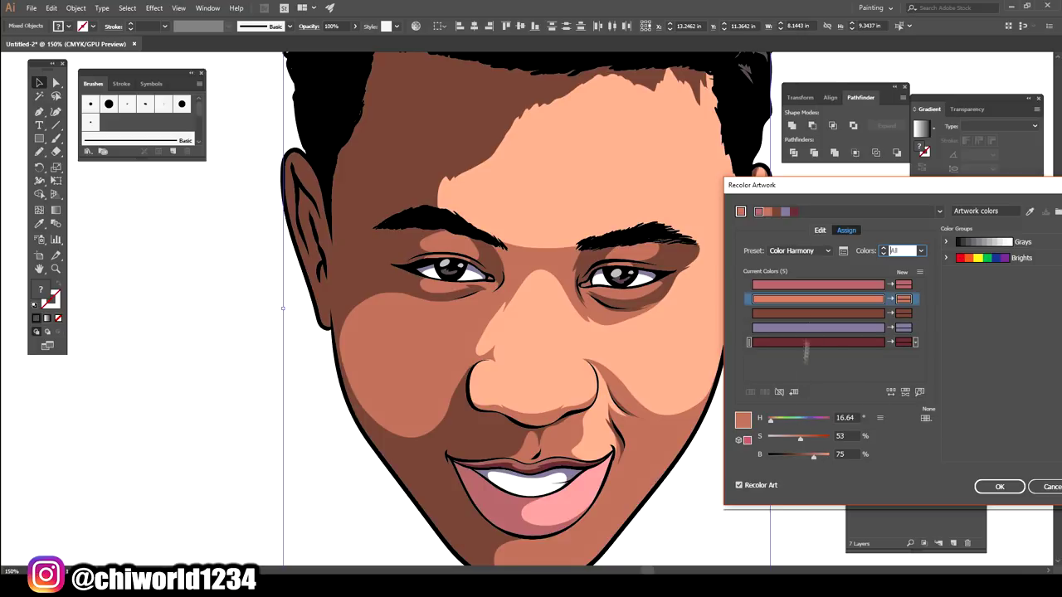
pyautogui.click(805, 314)
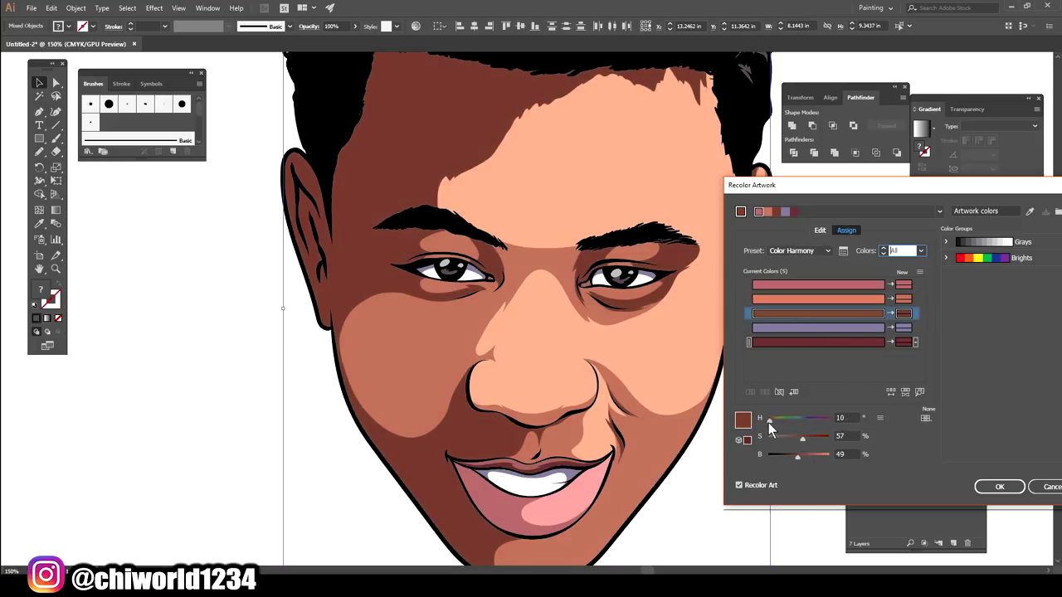
pyautogui.click(1000, 486)
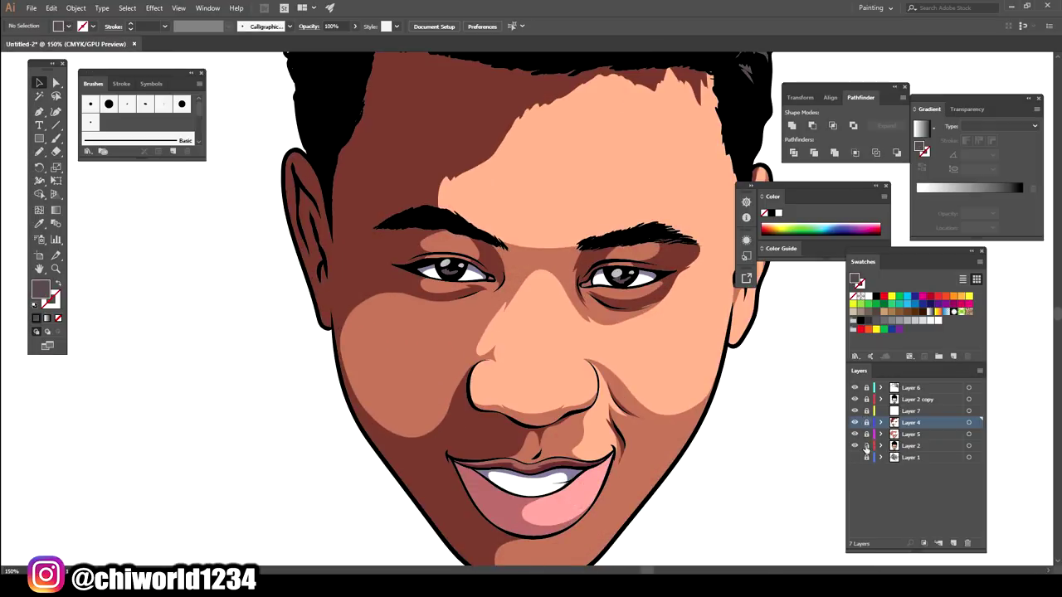
pyautogui.rightClick(656, 353)
# Make Layer 7 the active layer and set a light peach fill colour
pyautogui.click(712, 434)
pyautogui.doubleClick(43, 292)
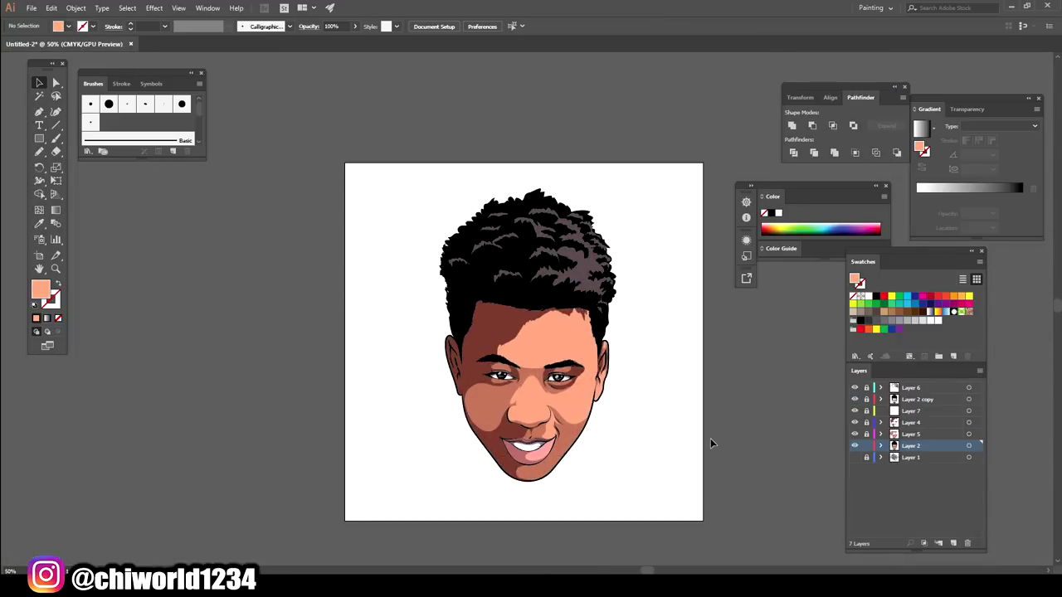
pyautogui.hotkey('ctrl', '=')
pyautogui.hotkey('ctrl', '=')
pyautogui.hotkey('ctrl', '=')
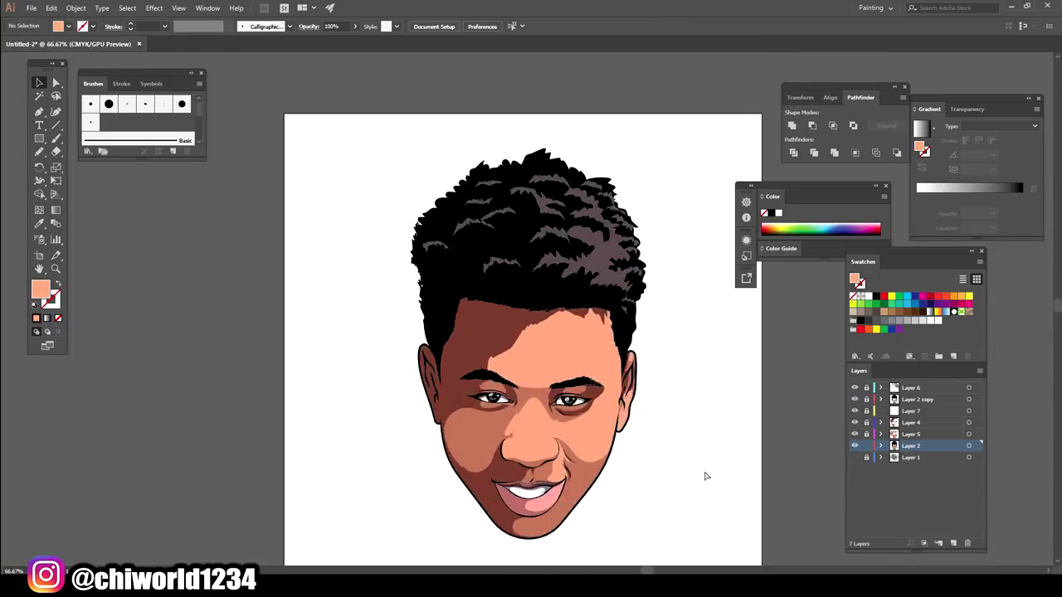
pyautogui.click(911, 411)
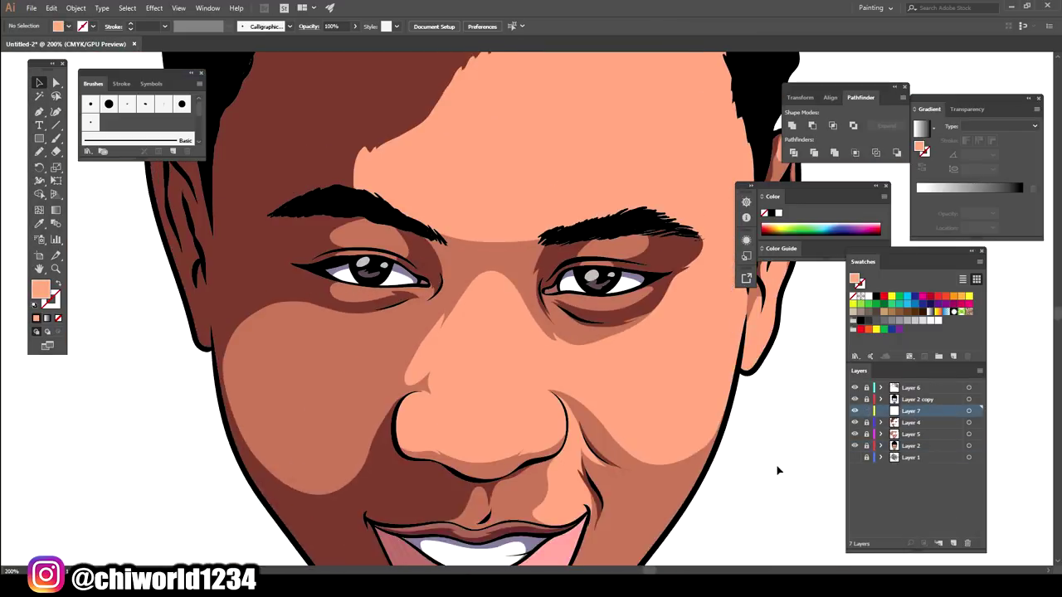
pyautogui.click(39, 223)
pyautogui.doubleClick(40, 289)
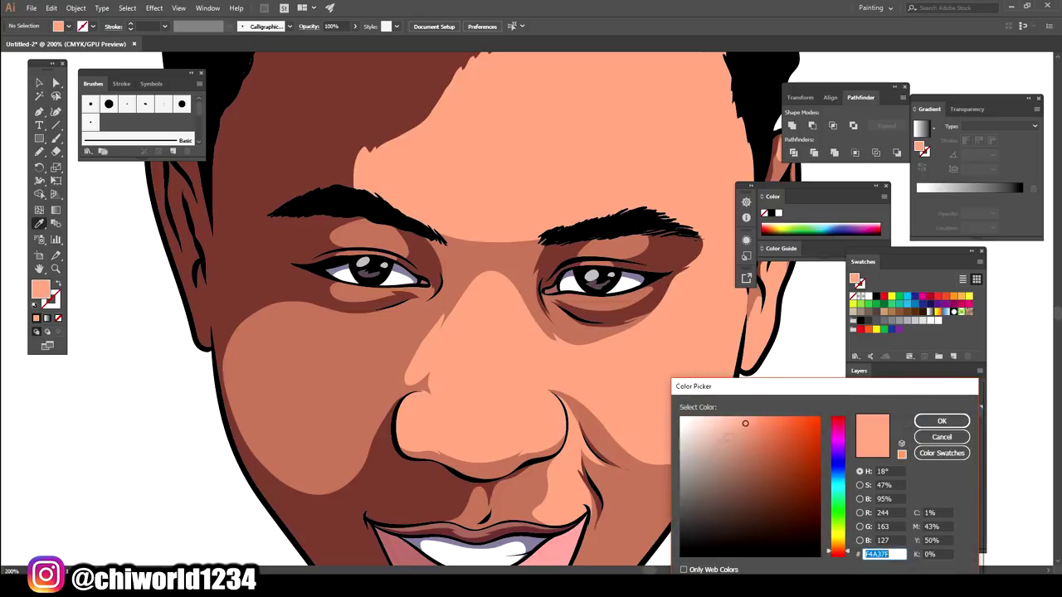
pyautogui.click(942, 420)
# Pencil light peach highlights on the nose bridge, cheek and forehead
pyautogui.press('n')
pyautogui.moveTo(527, 405); pyautogui.dragTo(523, 425)
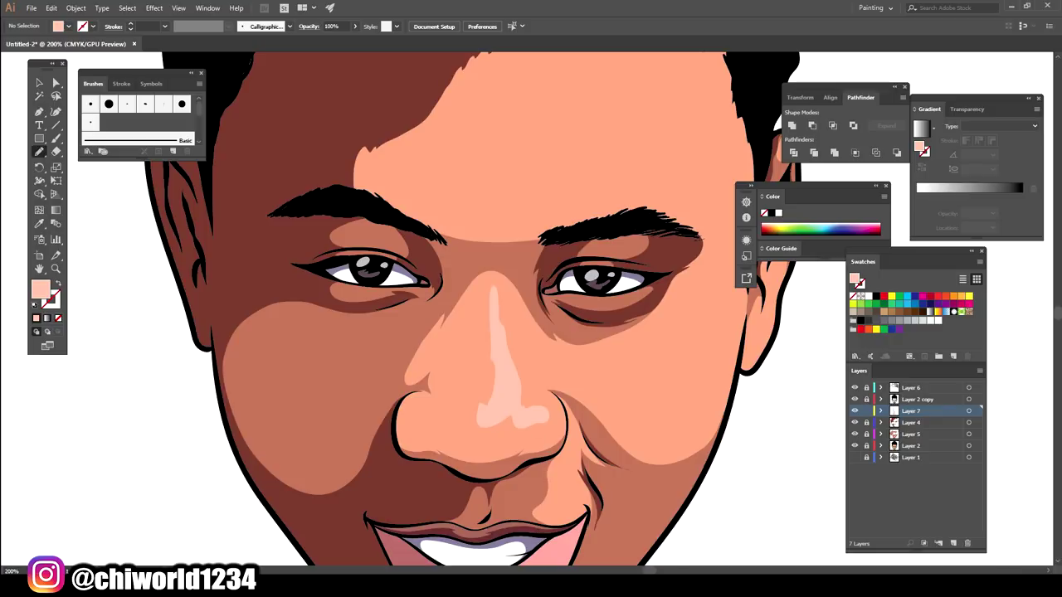
pyautogui.scroll(-5, 702, 445)
pyautogui.scroll(5, 702, 446)
pyautogui.moveTo(514, 369)
pyautogui.mouseDown()
pyautogui.moveTo(544, 390)
pyautogui.moveTo(518, 372)
pyautogui.mouseUp()
pyautogui.scroll(2, 531, 373)
pyautogui.moveTo(561, 253)
pyautogui.mouseDown()
pyautogui.moveTo(573, 247)
pyautogui.moveTo(511, 272)
pyautogui.mouseUp()
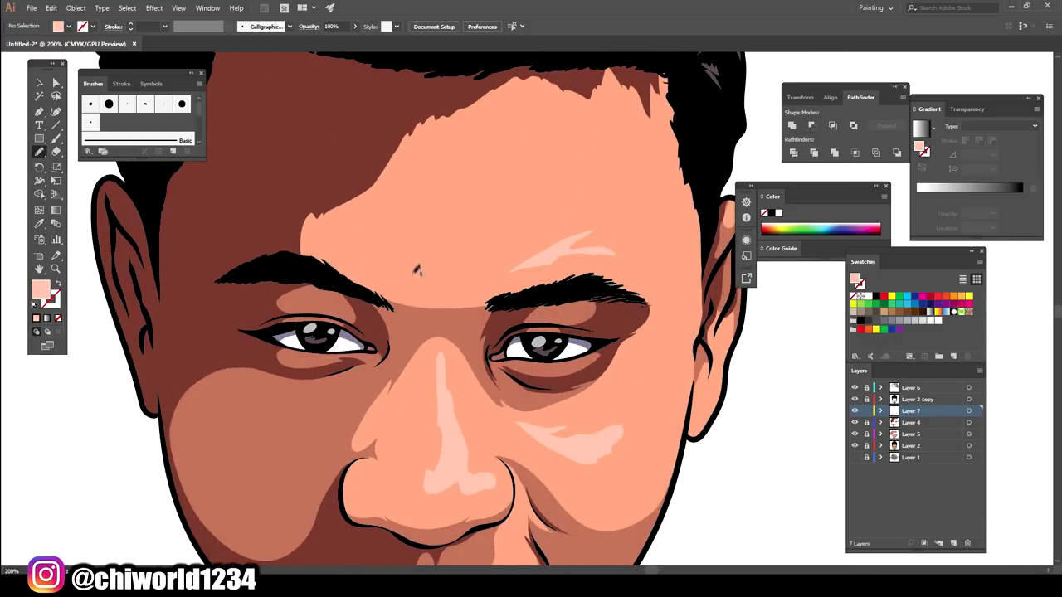
pyautogui.scroll(2, 481, 203)
pyautogui.moveTo(448, 232); pyautogui.dragTo(452, 229)
pyautogui.scroll(-5, 680, 461)
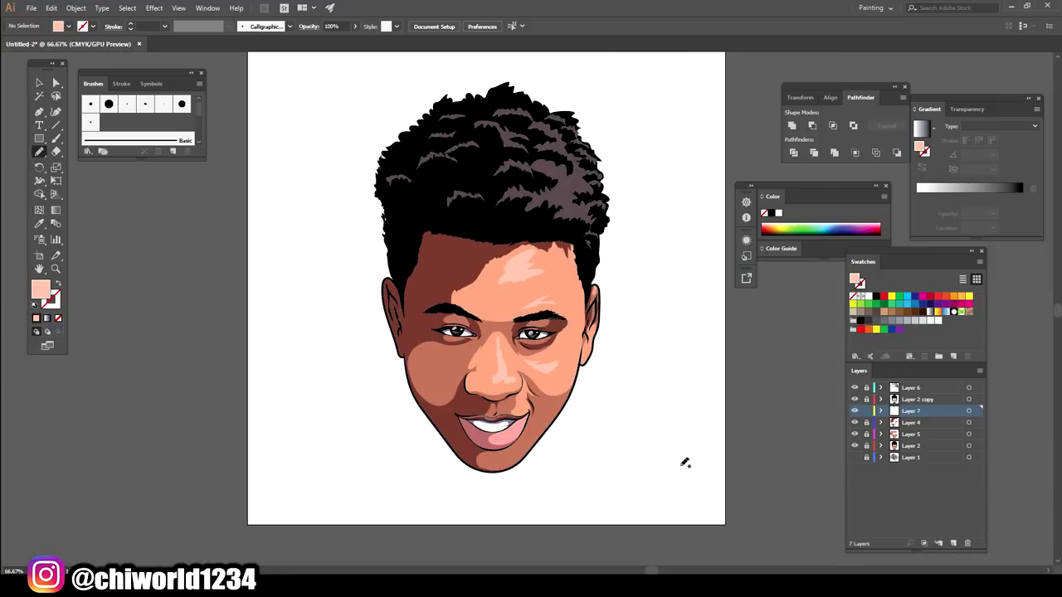
pyautogui.scroll(2, 671, 469)
pyautogui.scroll(2, 683, 460)
pyautogui.scroll(1, 681, 459)
pyautogui.scroll(-2, 681, 459)
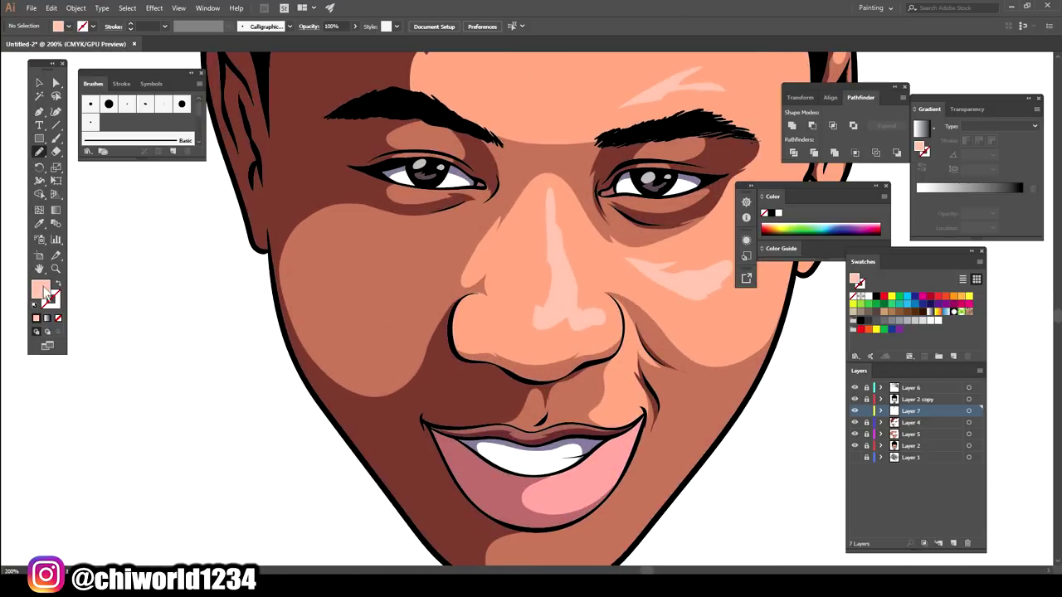
# Switch to a lighter pink fill and draw a highlight on the lower lip
pyautogui.doubleClick(40, 289)
pyautogui.click(780, 448)
pyautogui.click(943, 415)
pyautogui.moveTo(618, 444); pyautogui.dragTo(564, 488)
# Sample the light peach from the nose highlight and brush a small extra highlight stroke
pyautogui.press('i')
pyautogui.click(559, 291)
pyautogui.press('b')
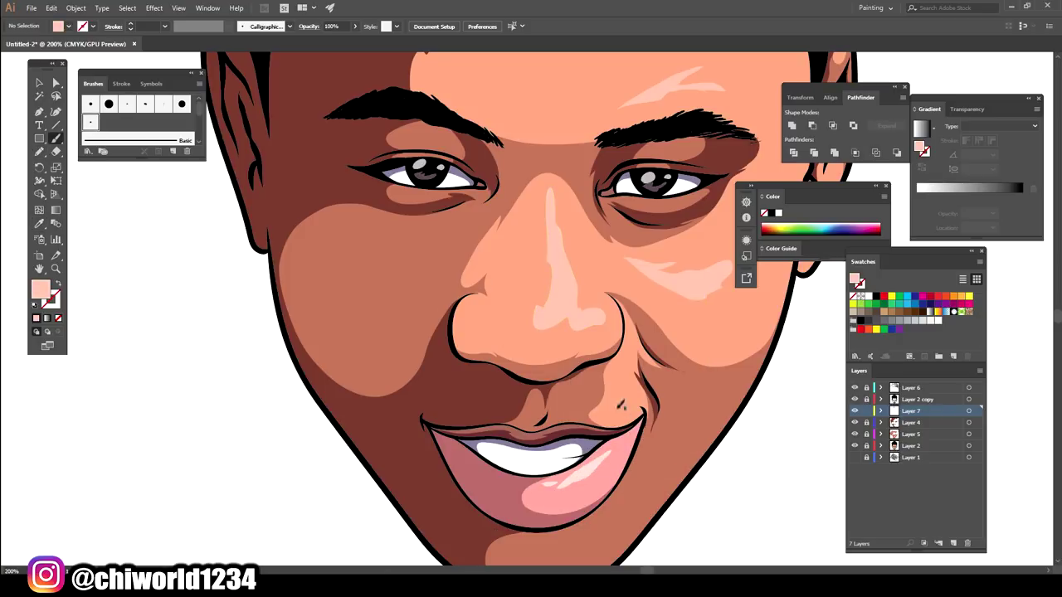
pyautogui.moveTo(624, 352); pyautogui.dragTo(620, 377)
pyautogui.hotkey('shift', 'x')
pyautogui.press('n')
pyautogui.scroll(-3, 730, 429)
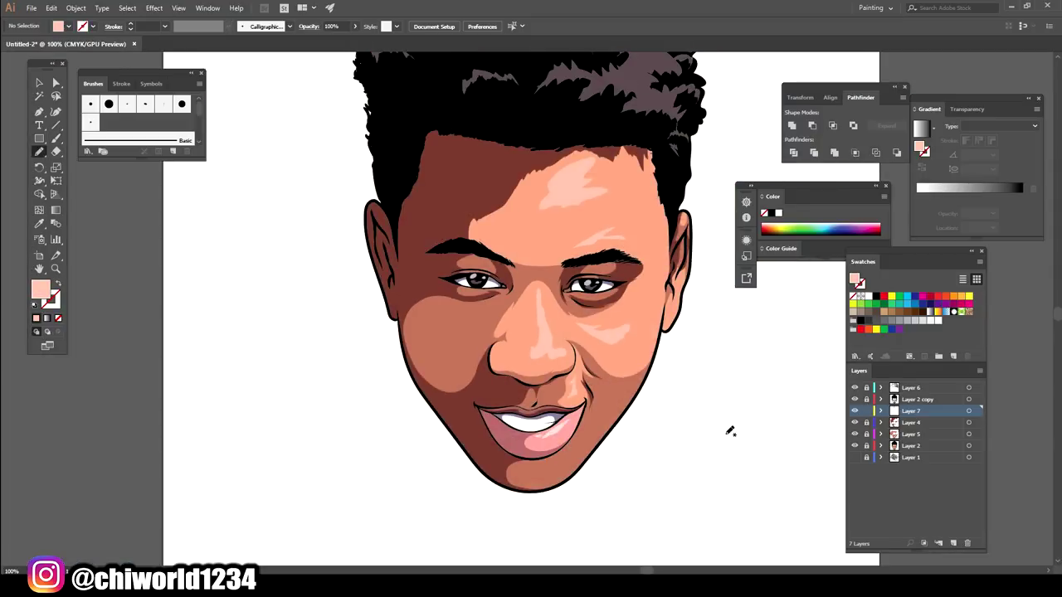
pyautogui.scroll(1, 727, 432)
pyautogui.scroll(2, 572, 374)
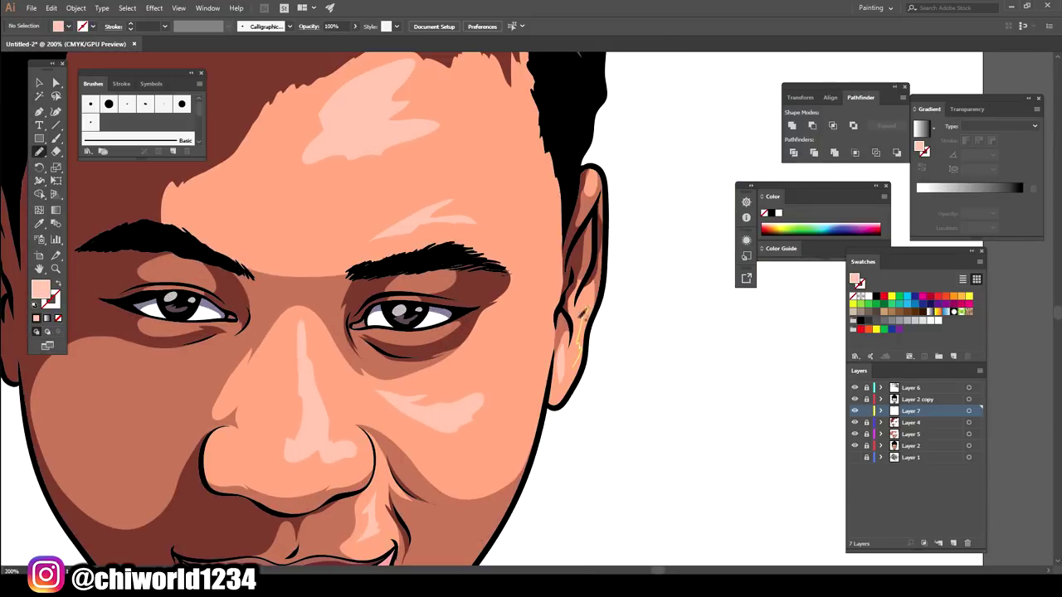
pyautogui.scroll(-3, 571, 496)
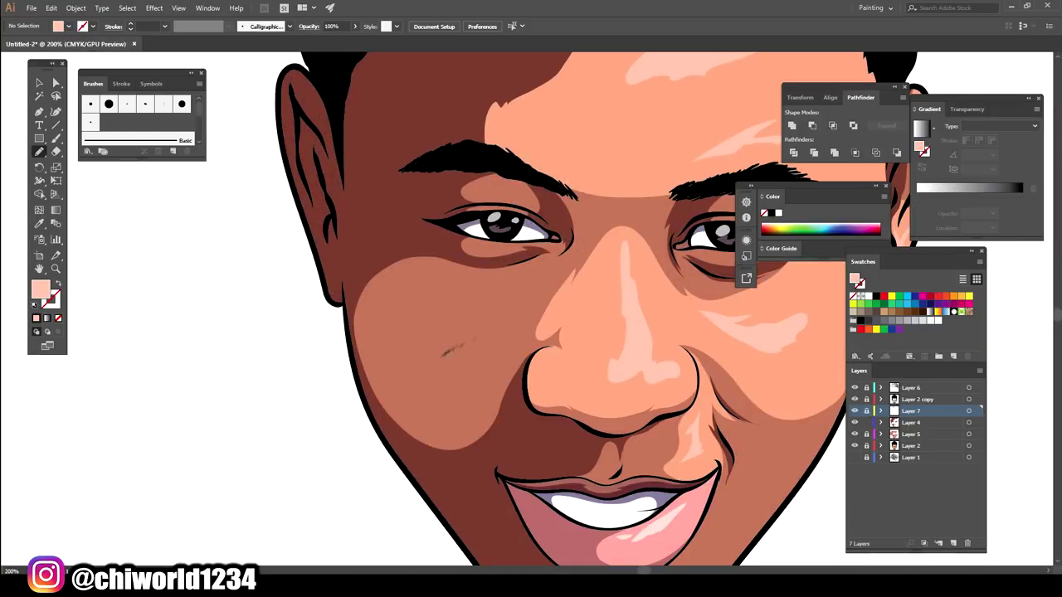
# Sample the dark brown skin shade as the fill and make Layer 4 active
pyautogui.press('i')
pyautogui.click(475, 367)
pyautogui.press('n')
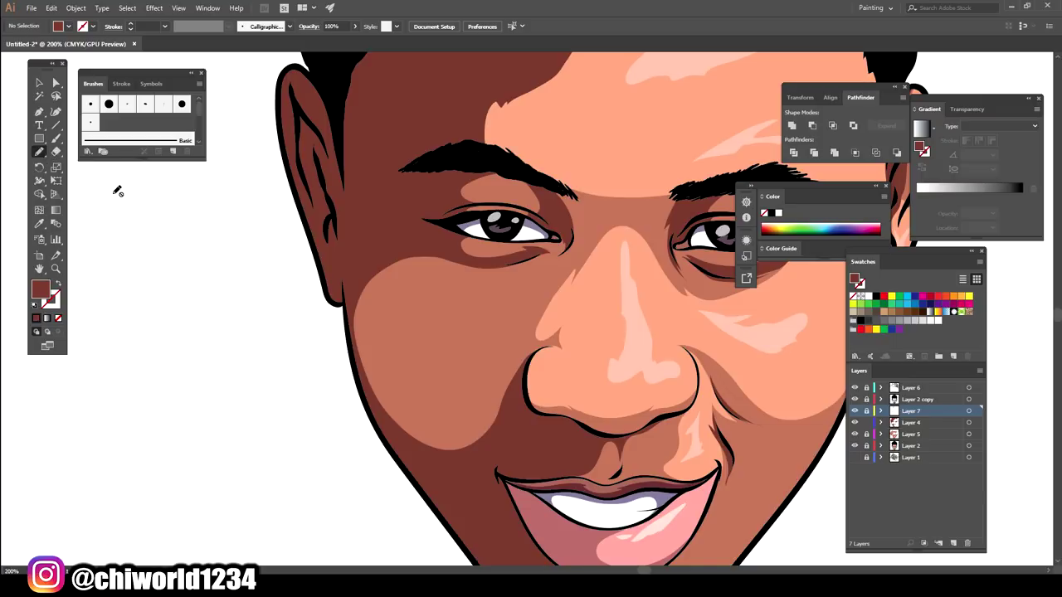
pyautogui.press('b')
pyautogui.click(912, 422)
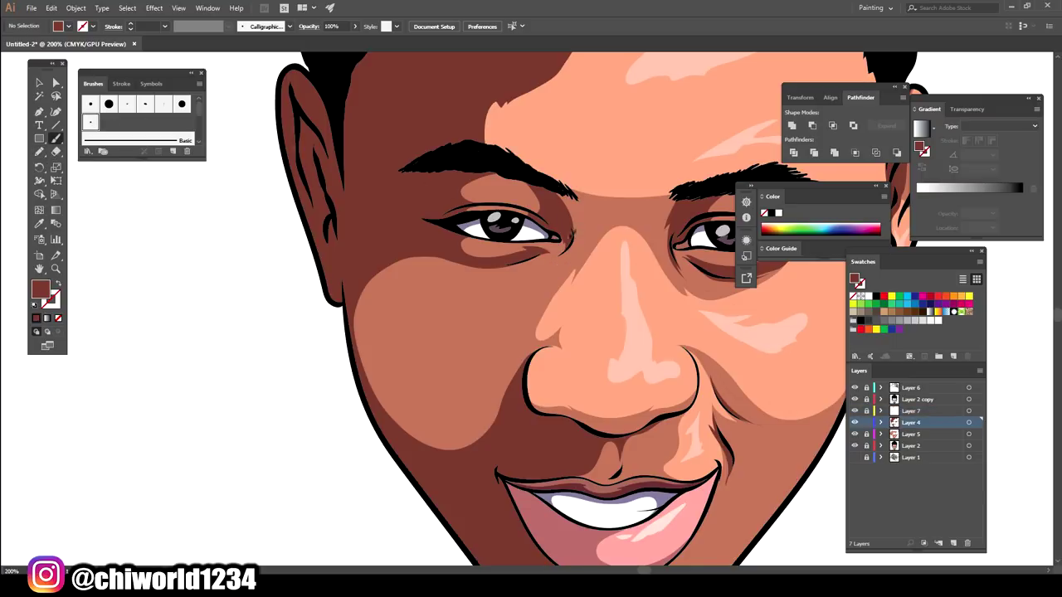
pyautogui.hotkey('shift', 'x')
pyautogui.press('super+x')
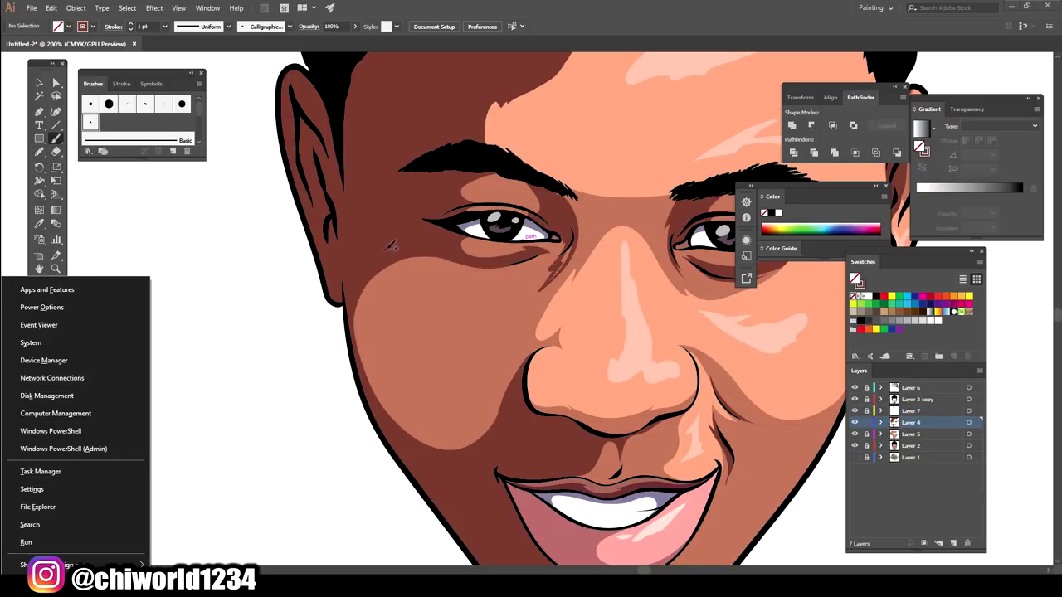
pyautogui.press('Escape')
pyautogui.hotkey('shift', 'x')
pyautogui.press('n')
# Draw a dark brown shading shape from the inner eye corner toward the cheek
pyautogui.moveTo(563, 239); pyautogui.dragTo(540, 283)
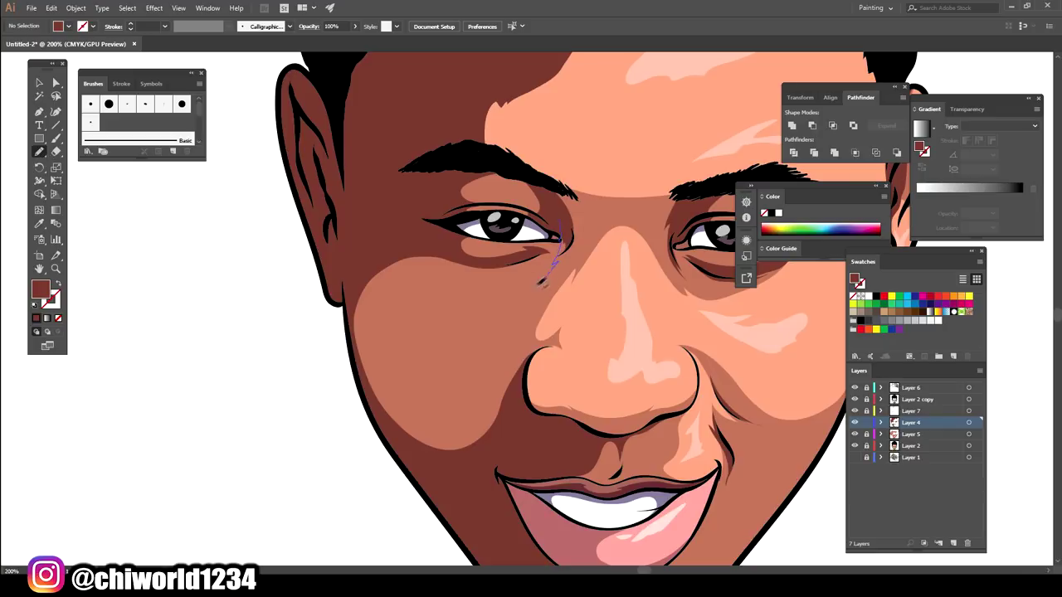
pyautogui.moveTo(578, 212); pyautogui.dragTo(556, 184)
pyautogui.scroll(-2, 735, 421)
pyautogui.scroll(2, 735, 421)
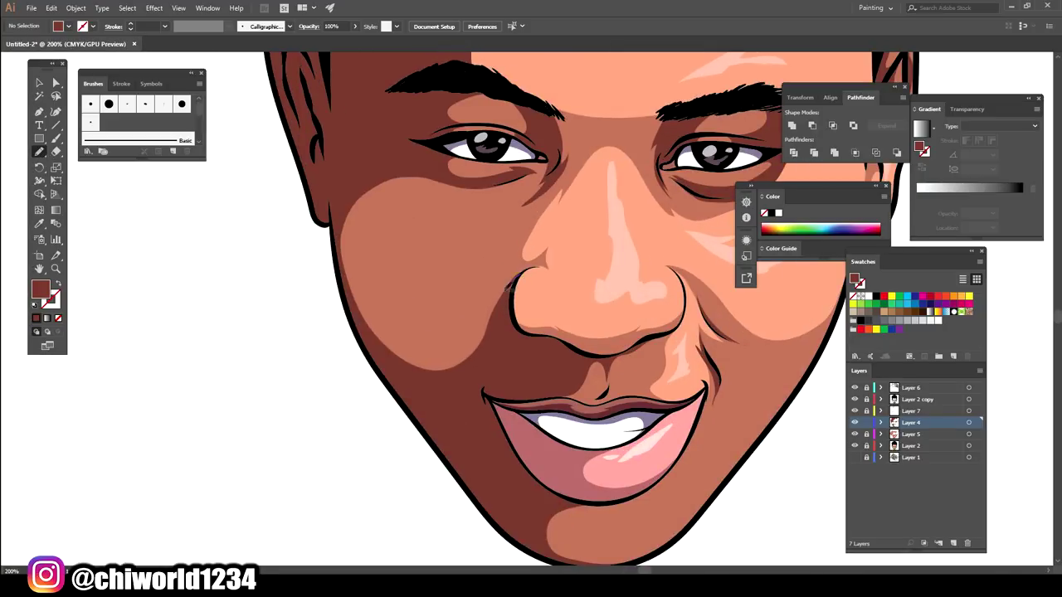
# Add dark brown shading shapes beside the nose and along the cheek edge
pyautogui.moveTo(495, 327); pyautogui.dragTo(513, 279)
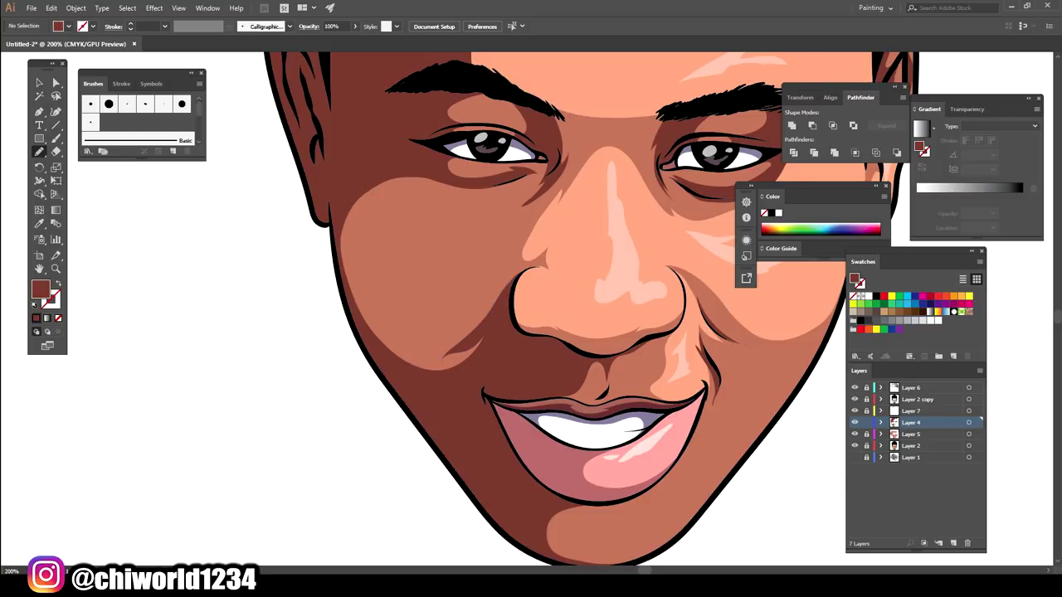
pyautogui.scroll(-2, 526, 515)
pyautogui.scroll(2, 581, 460)
pyautogui.moveTo(426, 360); pyautogui.dragTo(367, 281)
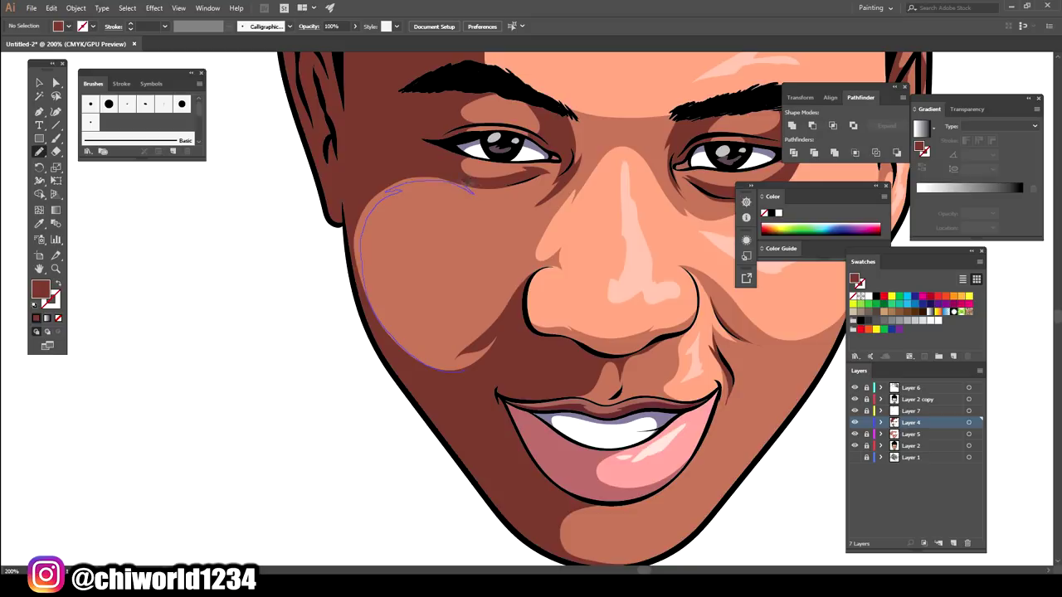
pyautogui.moveTo(473, 192); pyautogui.dragTo(471, 193)
pyautogui.scroll(-1, 581, 414)
pyautogui.scroll(-2, 612, 438)
pyautogui.scroll(2, 702, 415)
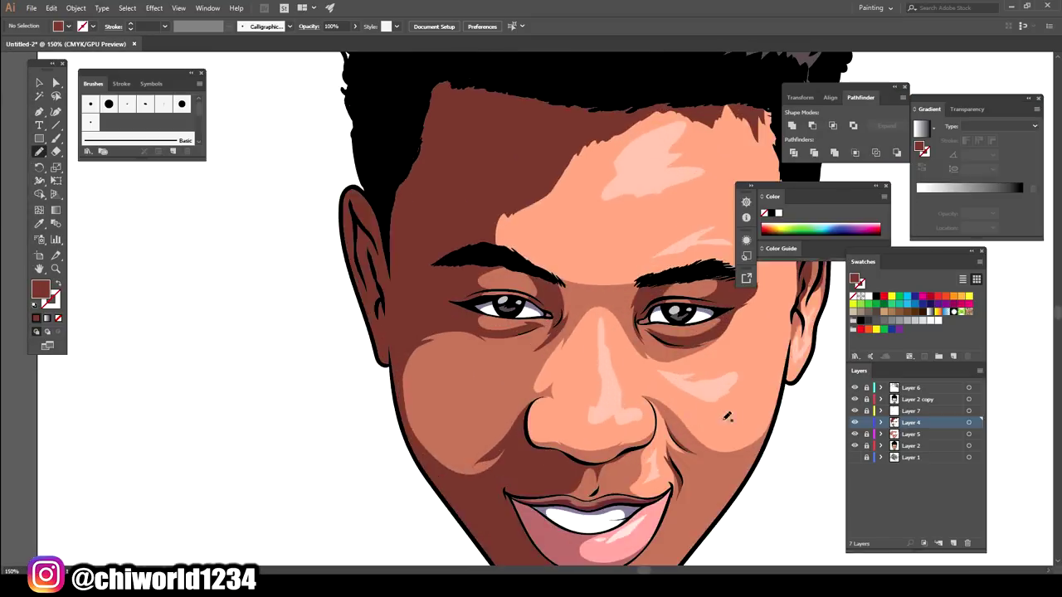
pyautogui.scroll(-1, 735, 422)
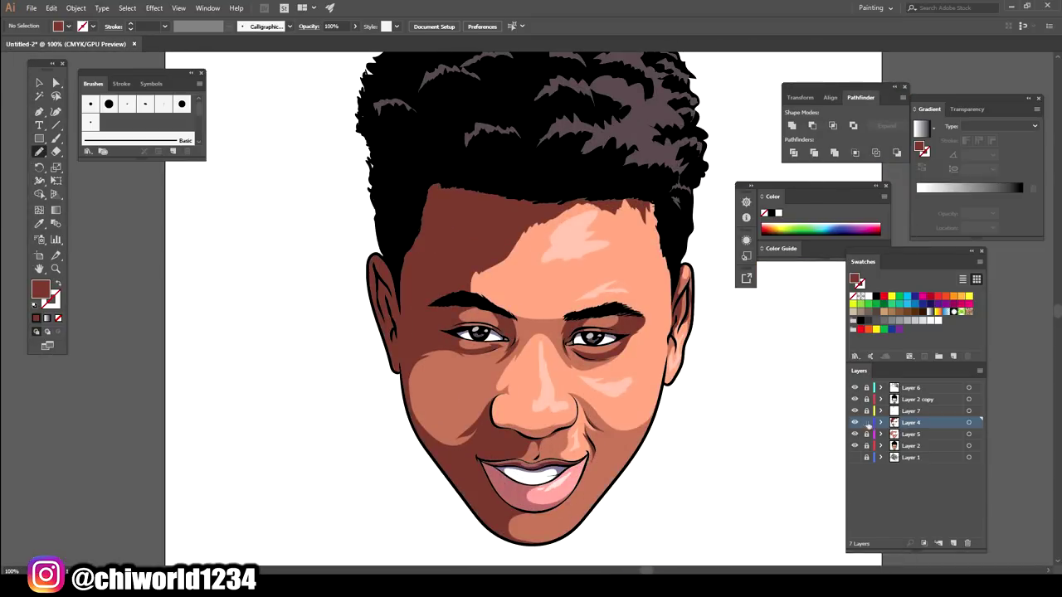
pyautogui.hotkey('ctrl', '-')
pyautogui.hotkey('ctrl', '-')
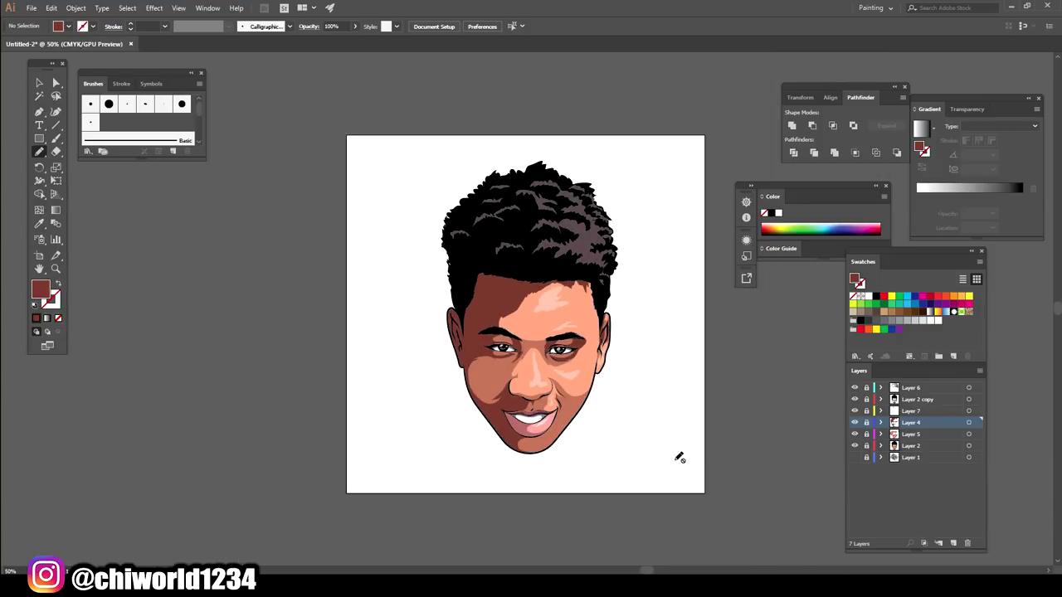